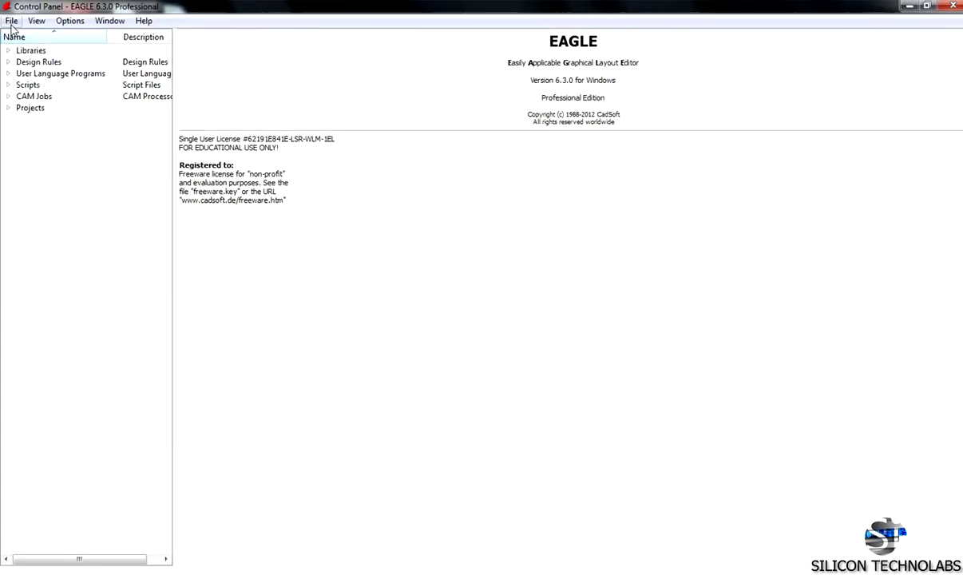
Step: Create a new empty library, untitled.lbr, and maximize its library editor window
click(12, 23)
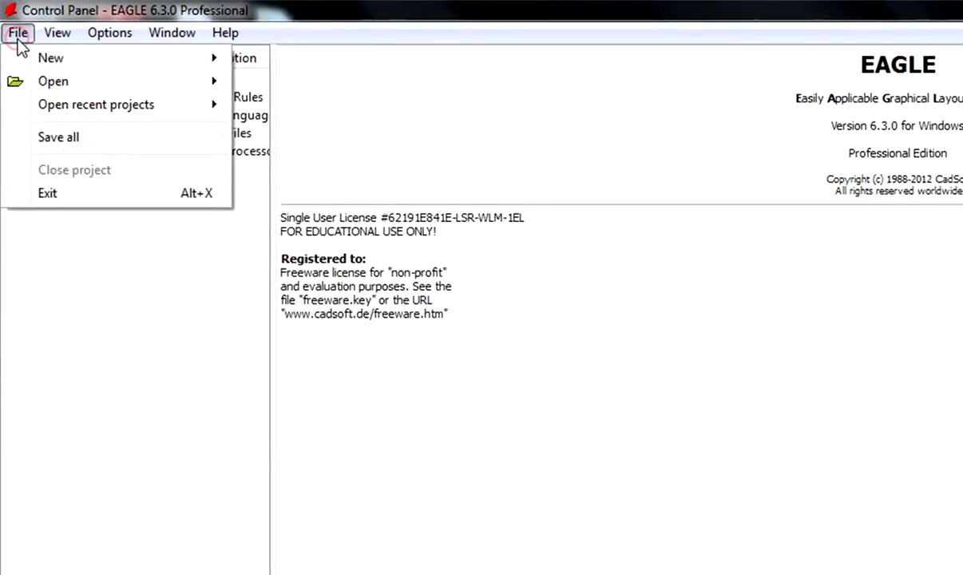
mouse_move(51, 57)
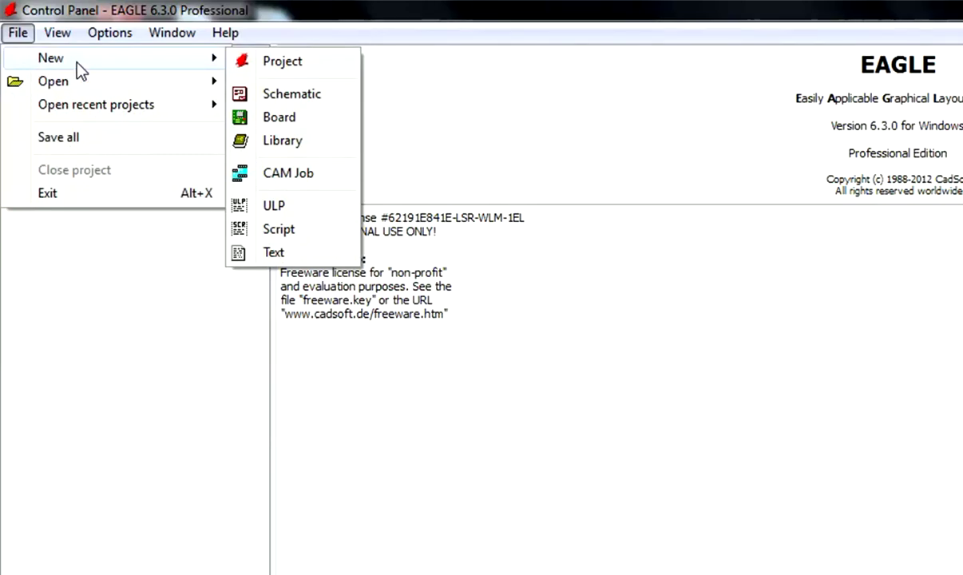
click(293, 148)
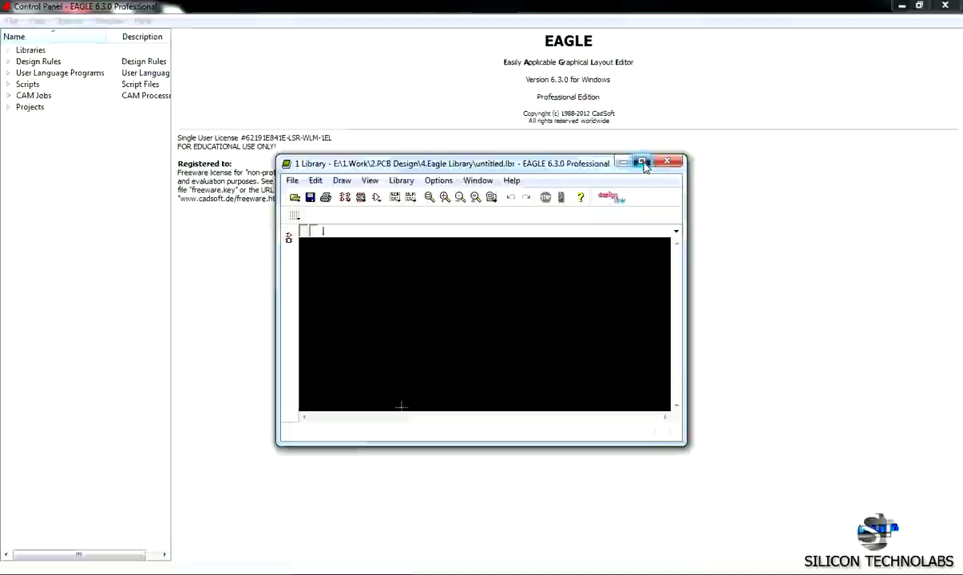
click(641, 161)
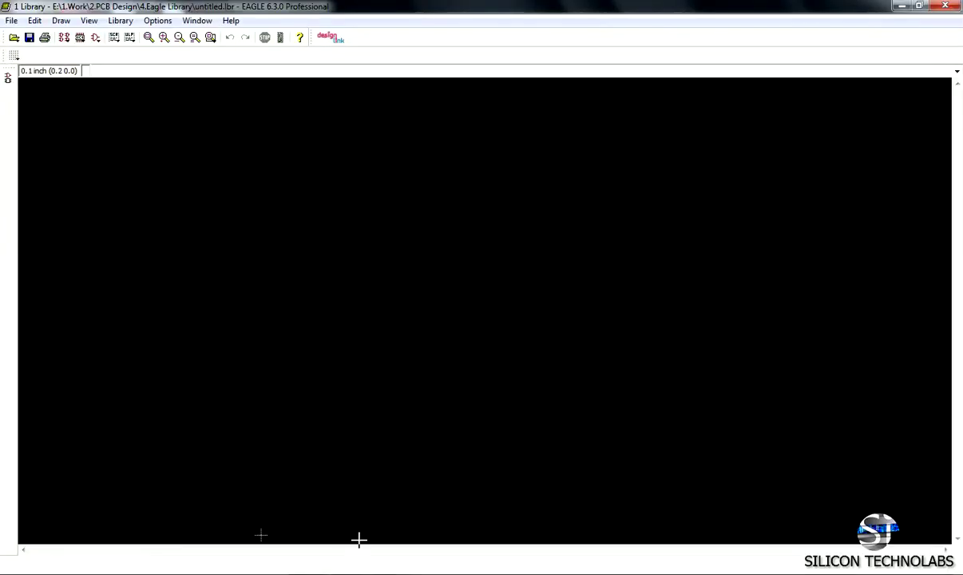
key(alt+Tab)
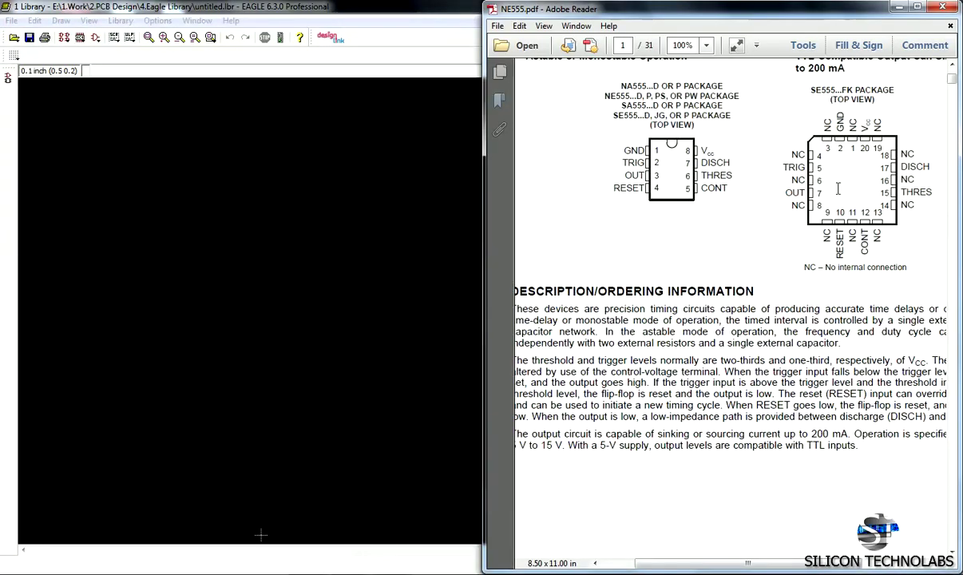
scroll(924, 91, up, 2)
scroll(923, 91, up, 3)
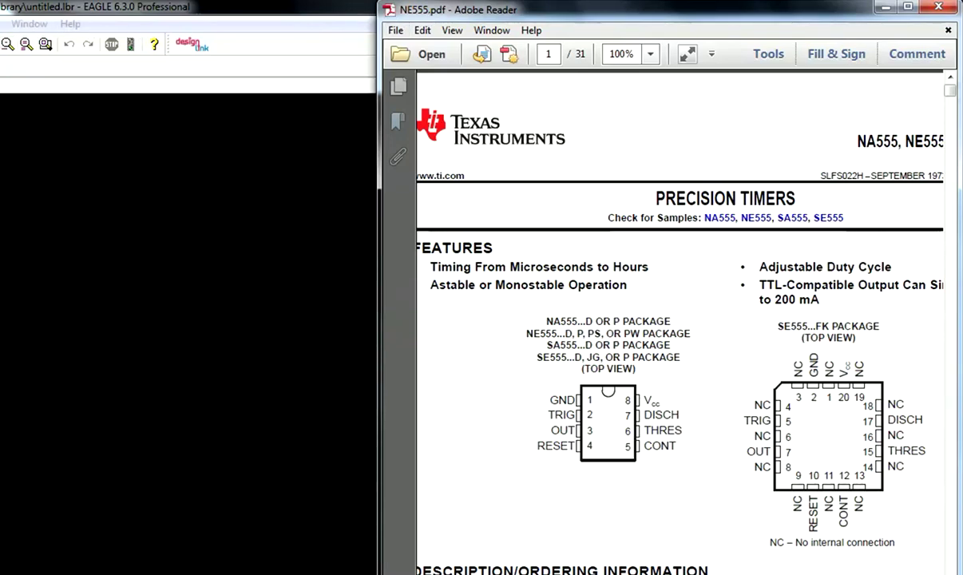
click(72, 9)
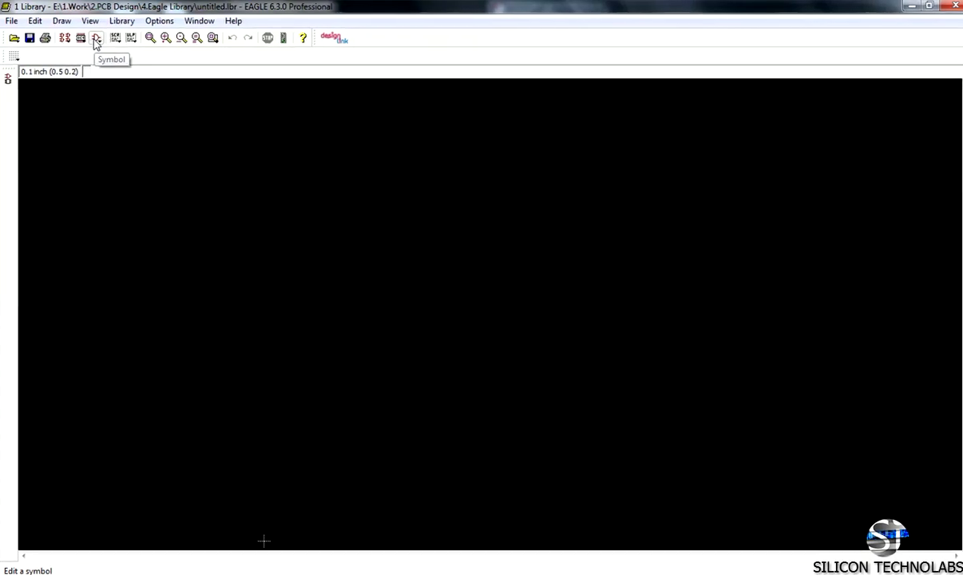
Step: Create a new symbol named NE555 and confirm its creation
click(67, 40)
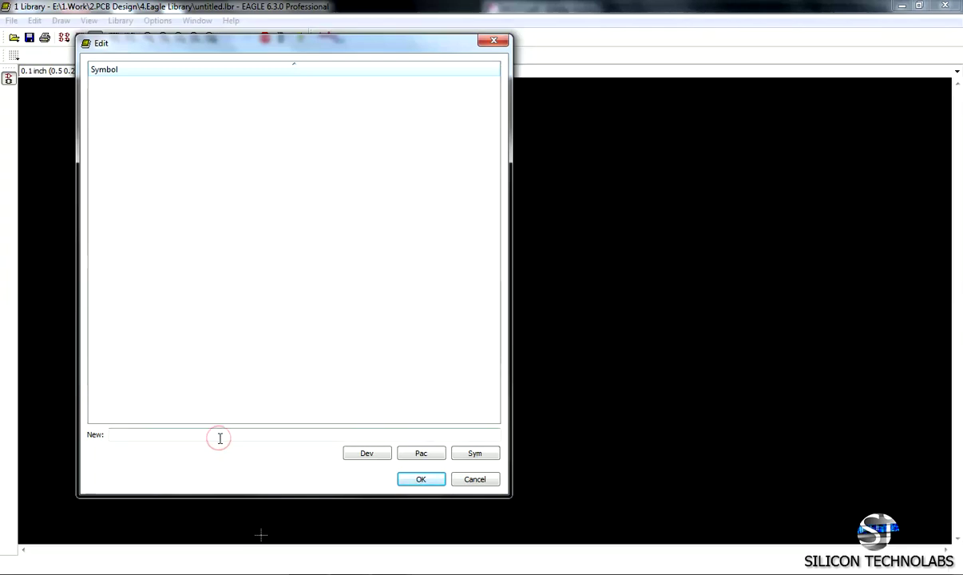
text(NE)
text(5)
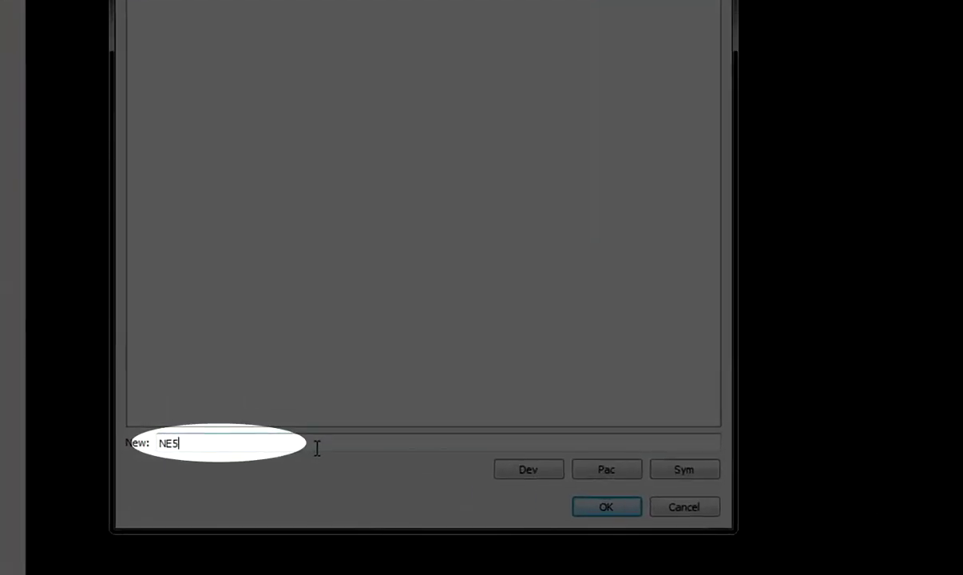
text(55)
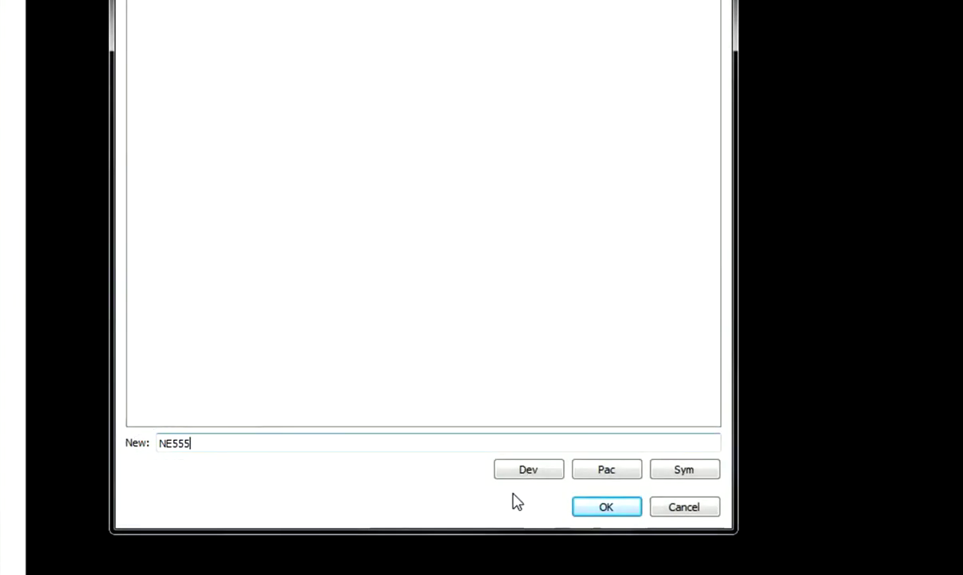
click(608, 508)
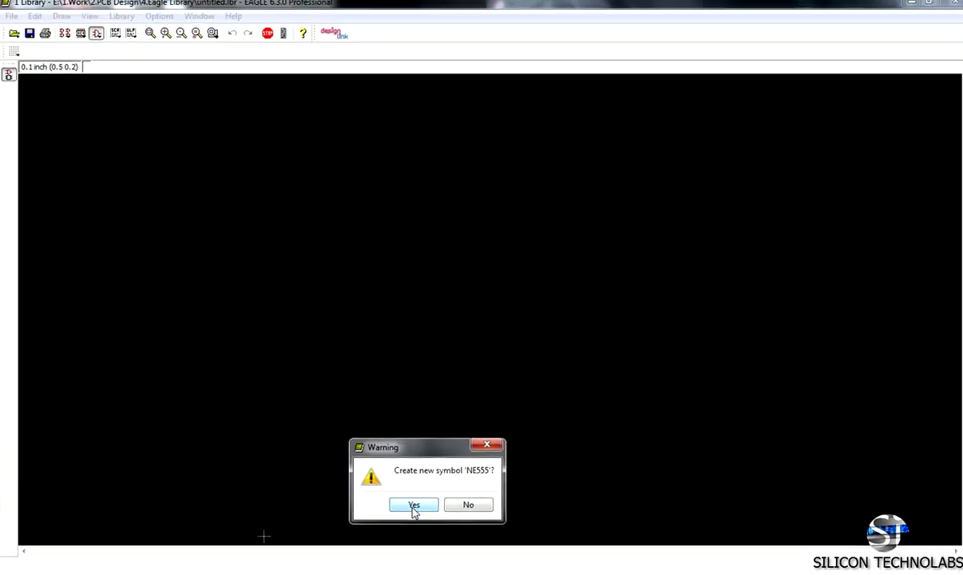
click(408, 508)
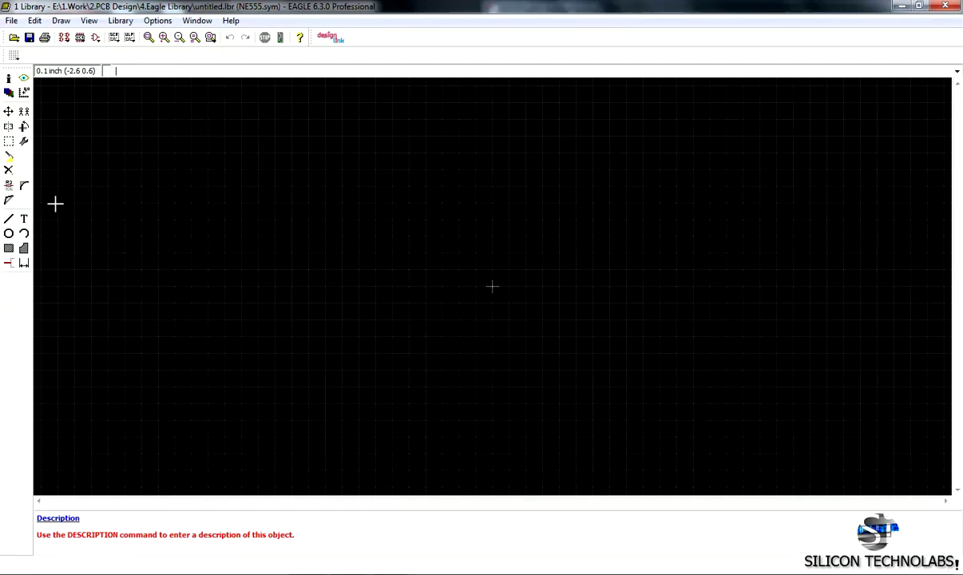
Step: Draw wires on layer 94 Symbols with a millimetre grid, starting the outline at the origin
click(9, 219)
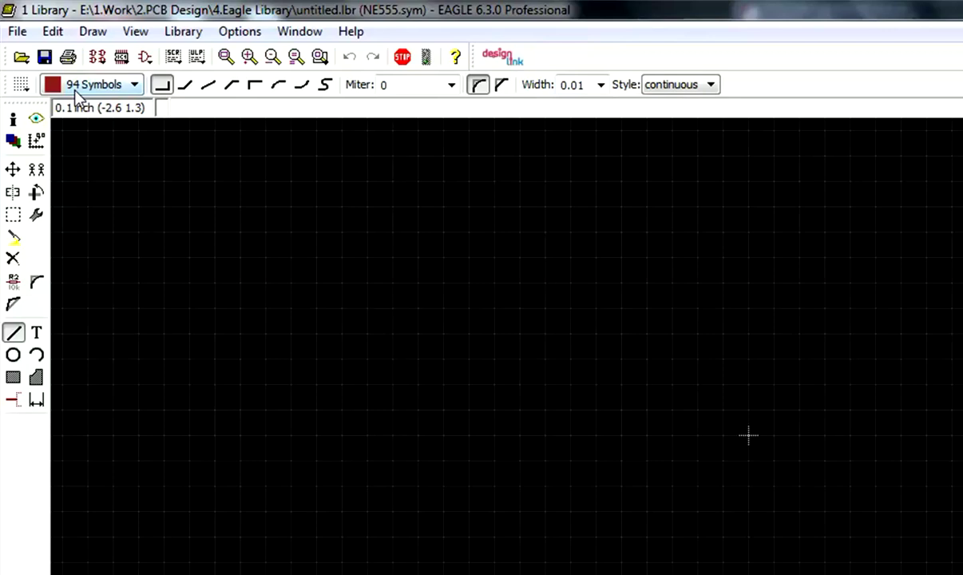
click(75, 88)
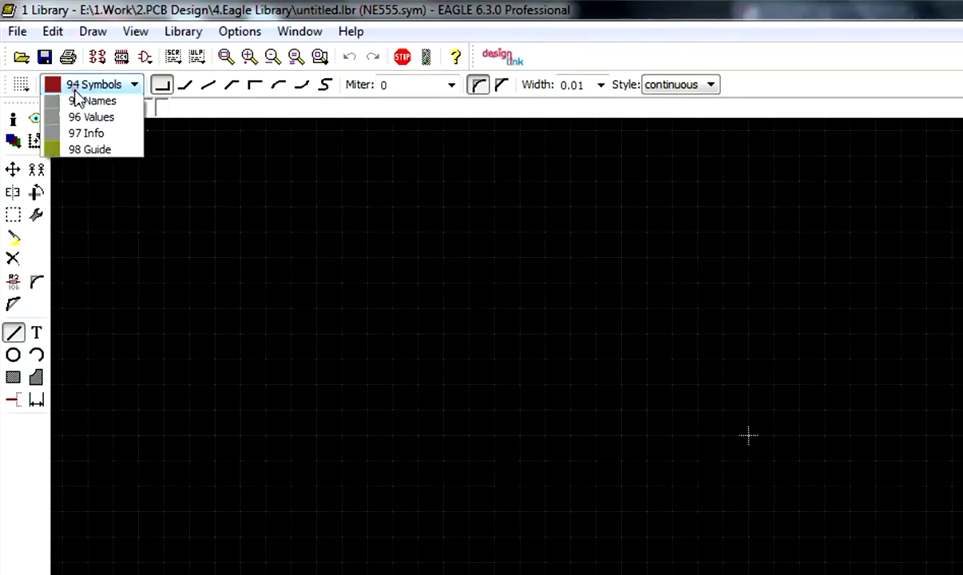
click(94, 155)
click(372, 103)
text(grid mm)
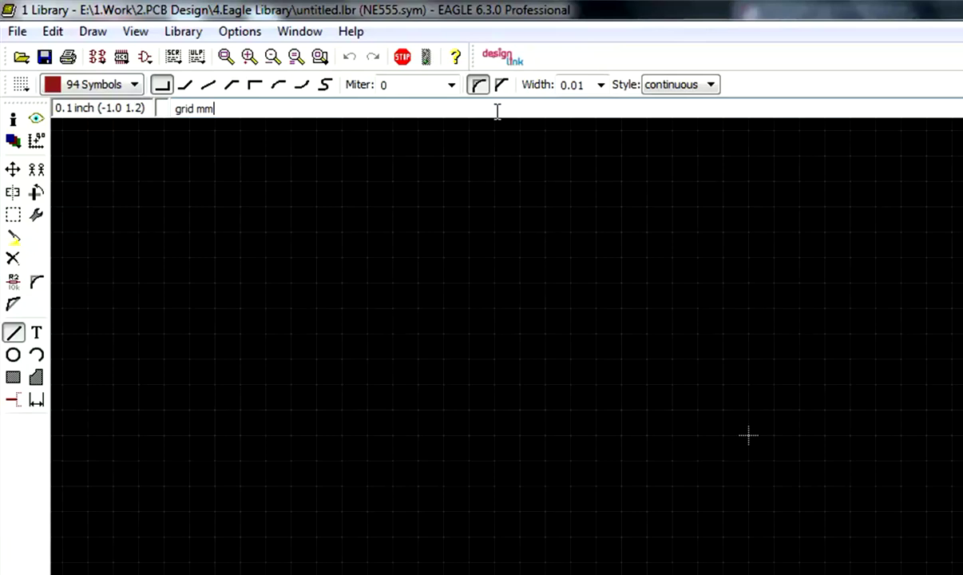
key(Return)
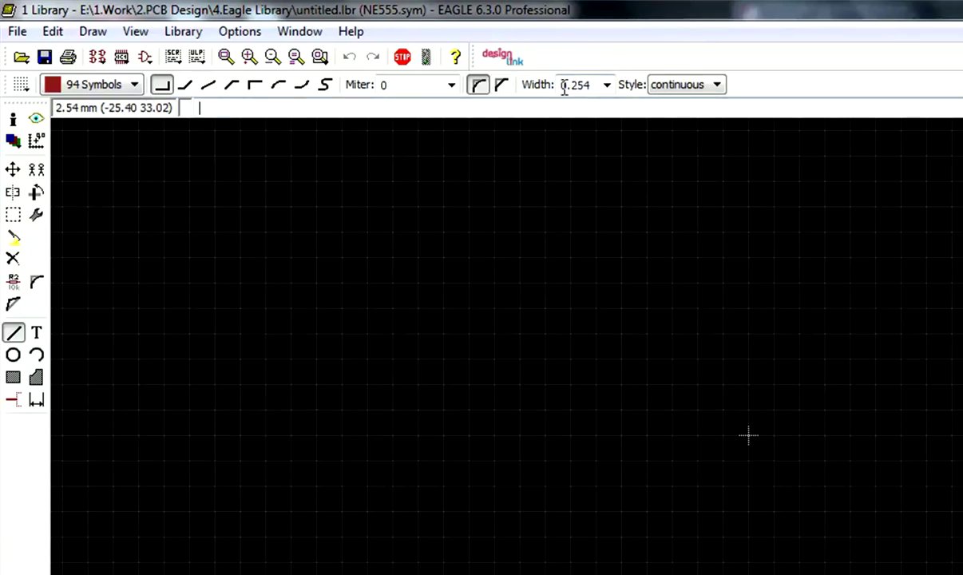
click(746, 436)
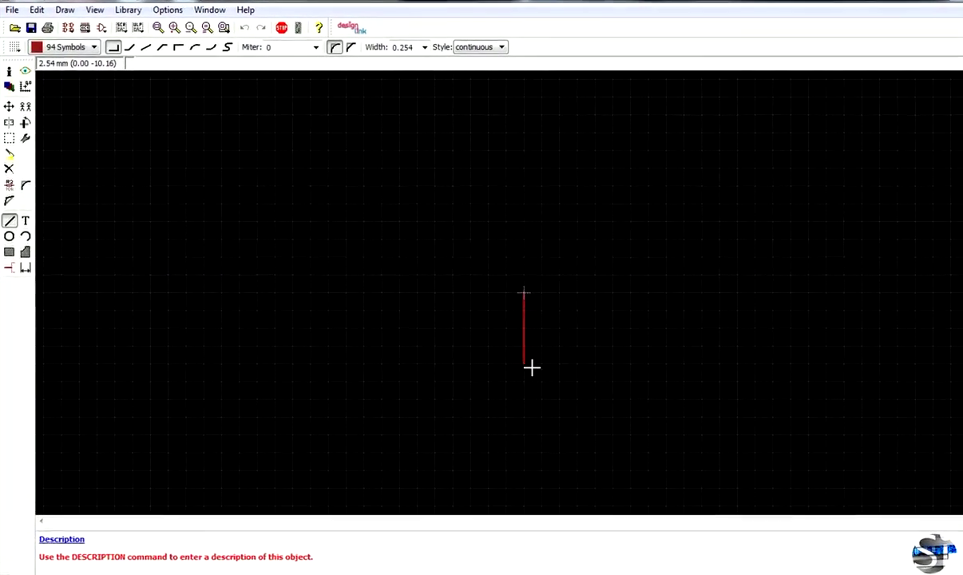
Step: Close the rectangular NE555 body outline through its remaining corners and end the wire
click(720, 385)
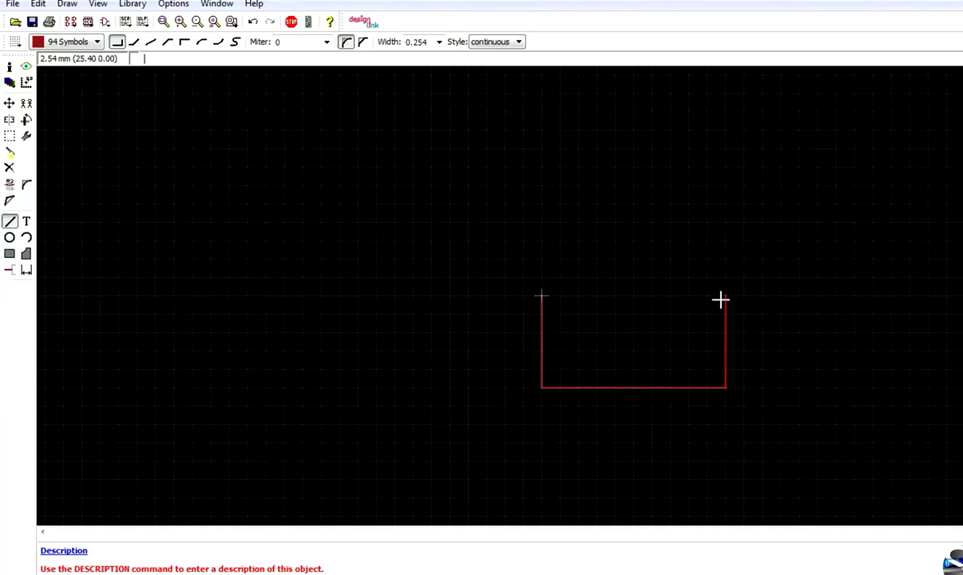
click(721, 298)
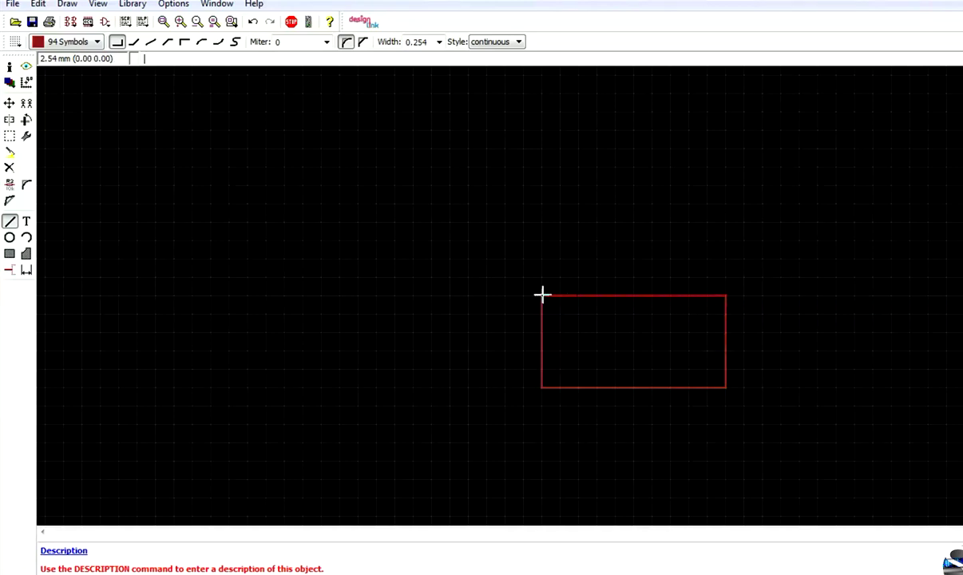
click(542, 294)
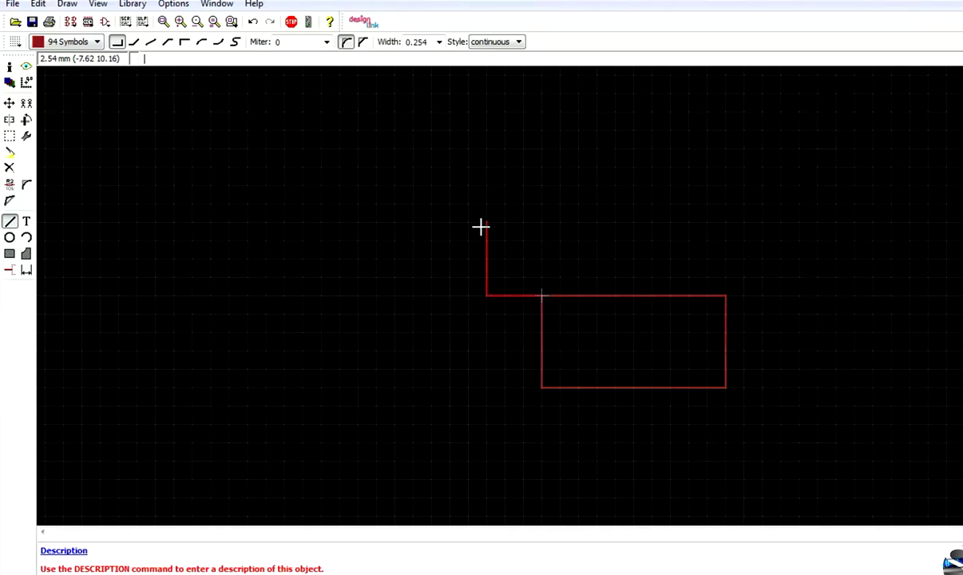
key(Escape)
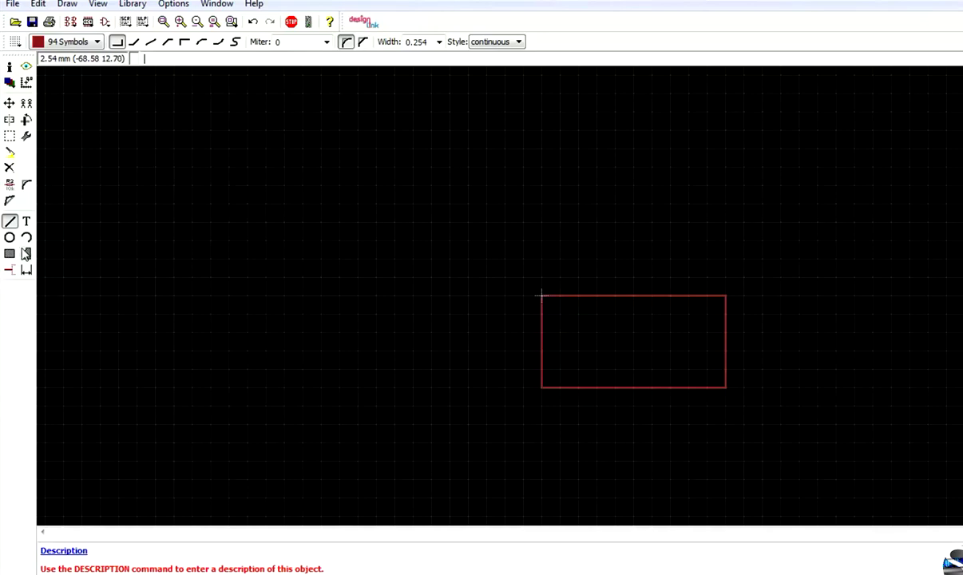
click(11, 271)
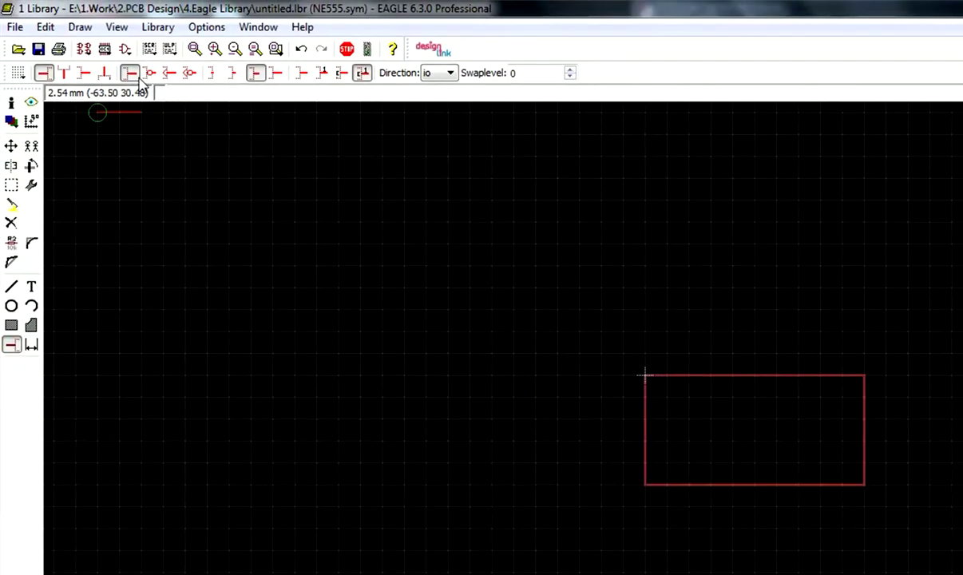
Step: With pin function set to none, place the first pins down the body's left edge
click(150, 73)
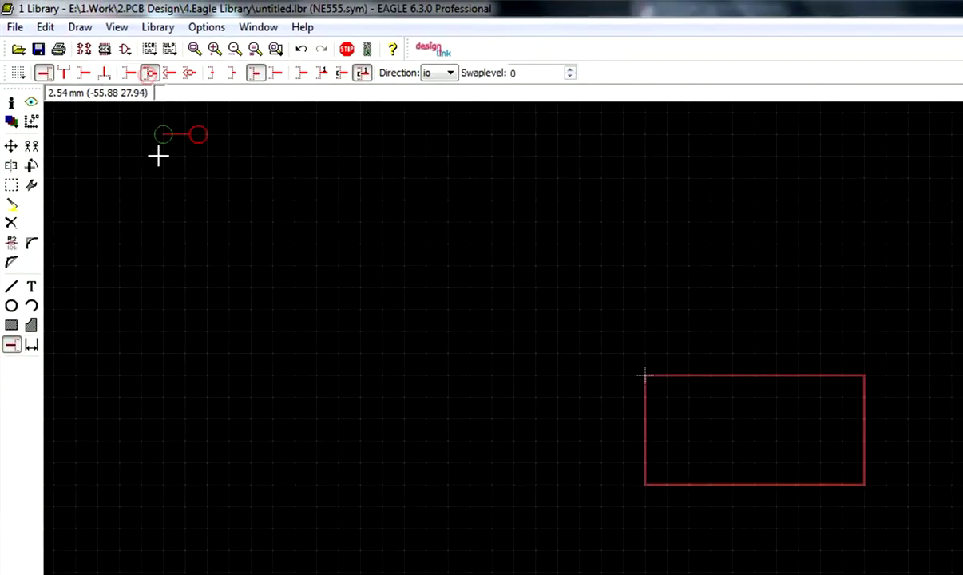
click(169, 74)
click(130, 74)
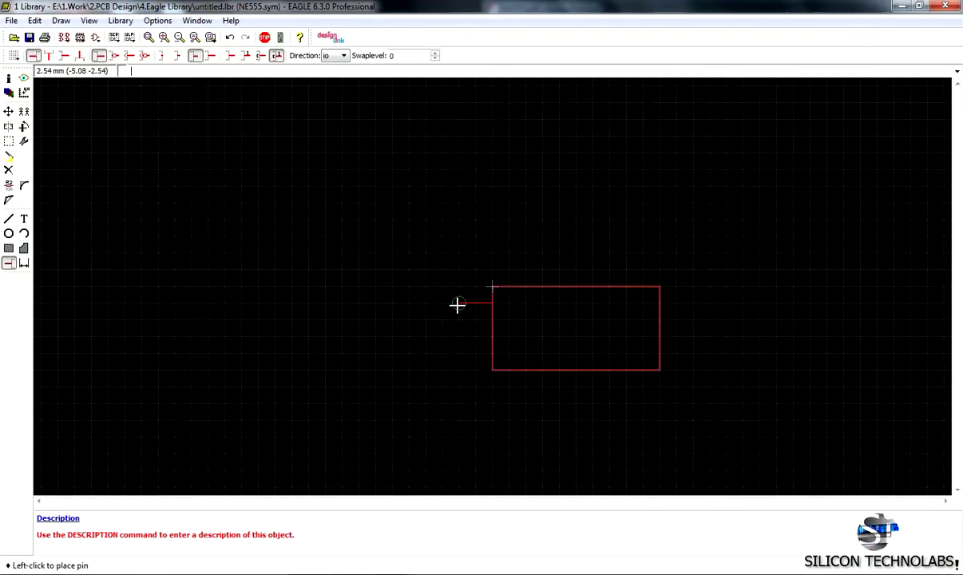
click(456, 304)
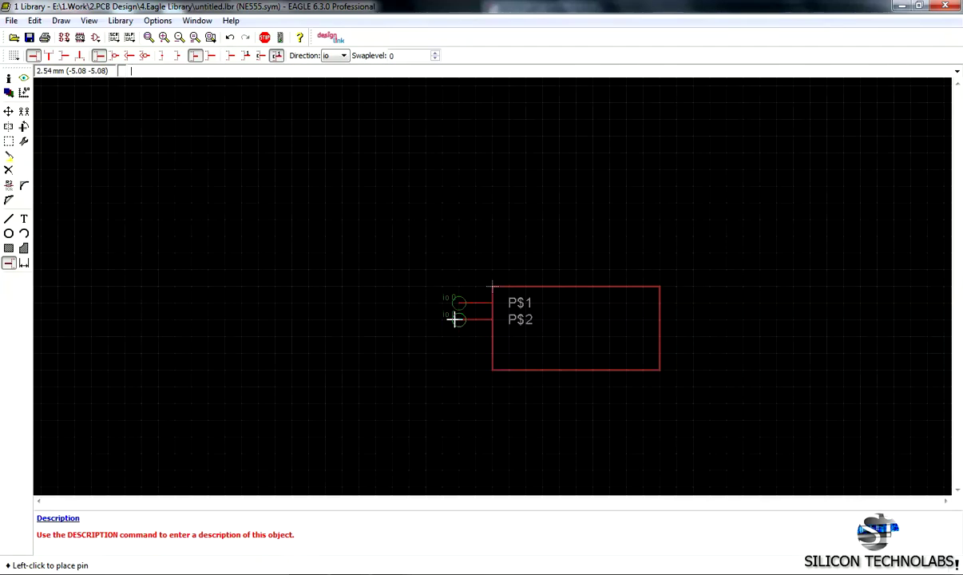
click(454, 319)
click(451, 337)
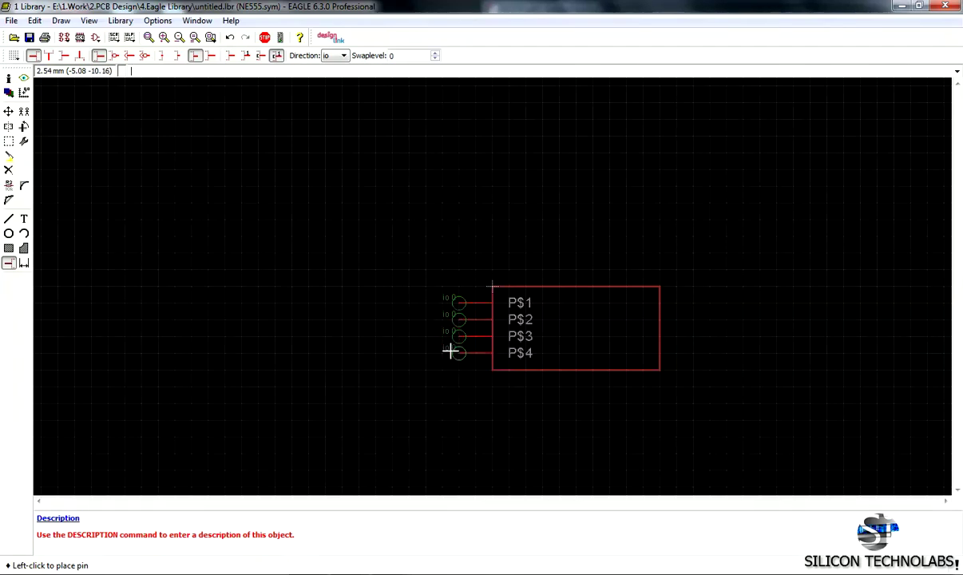
Step: Rotate the pin and place P$5–P$8 up the right edge, then show the datasheet
right_click(662, 351)
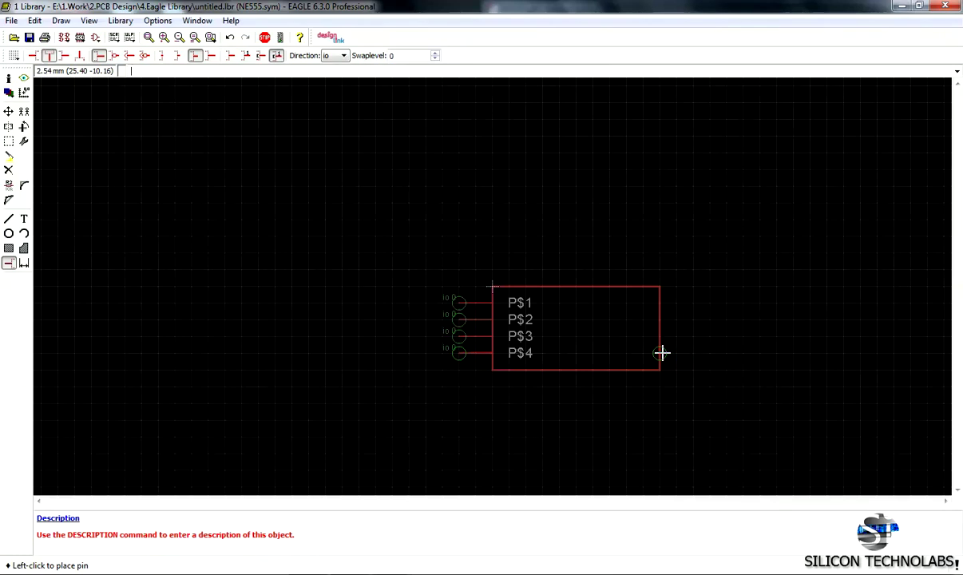
right_click(662, 351)
click(691, 352)
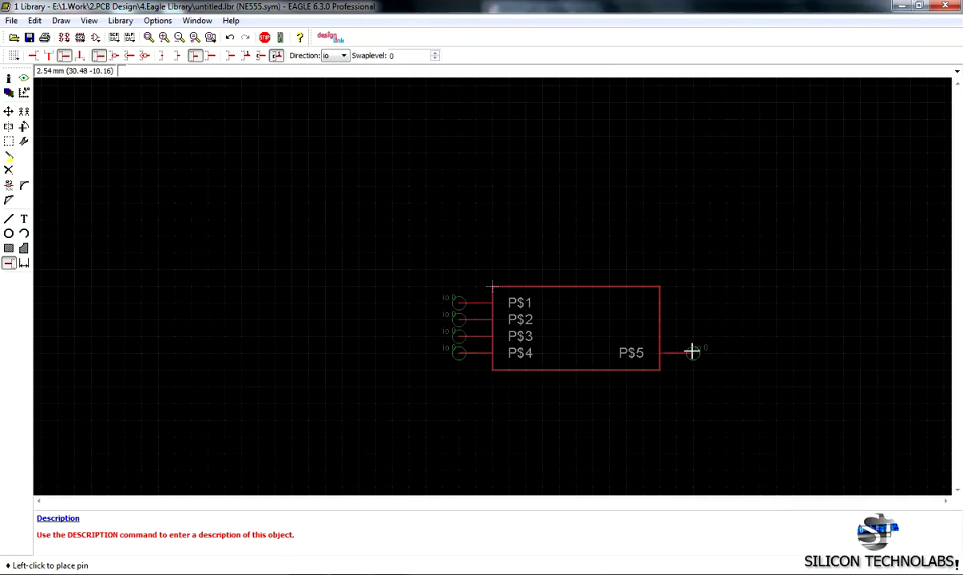
click(691, 338)
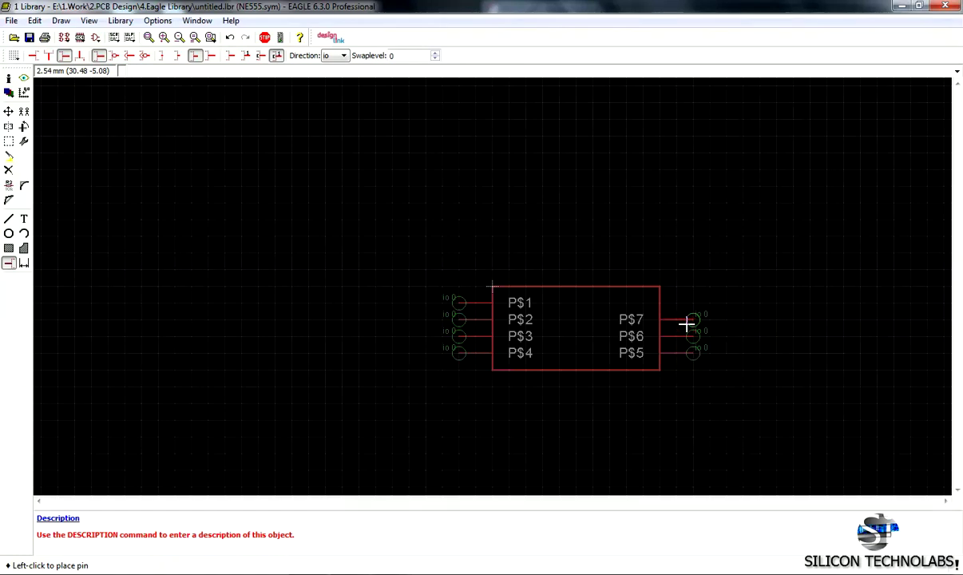
click(687, 323)
click(691, 305)
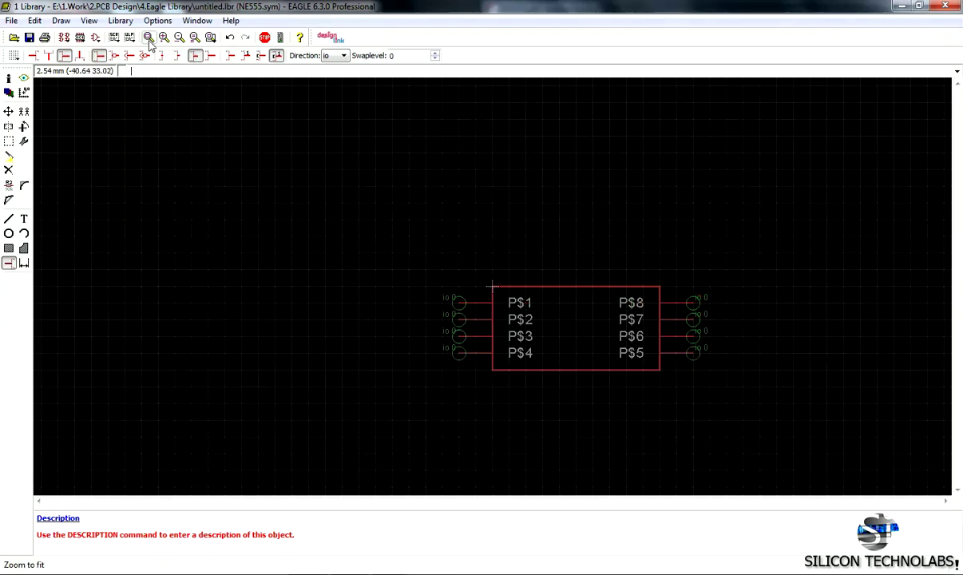
click(266, 38)
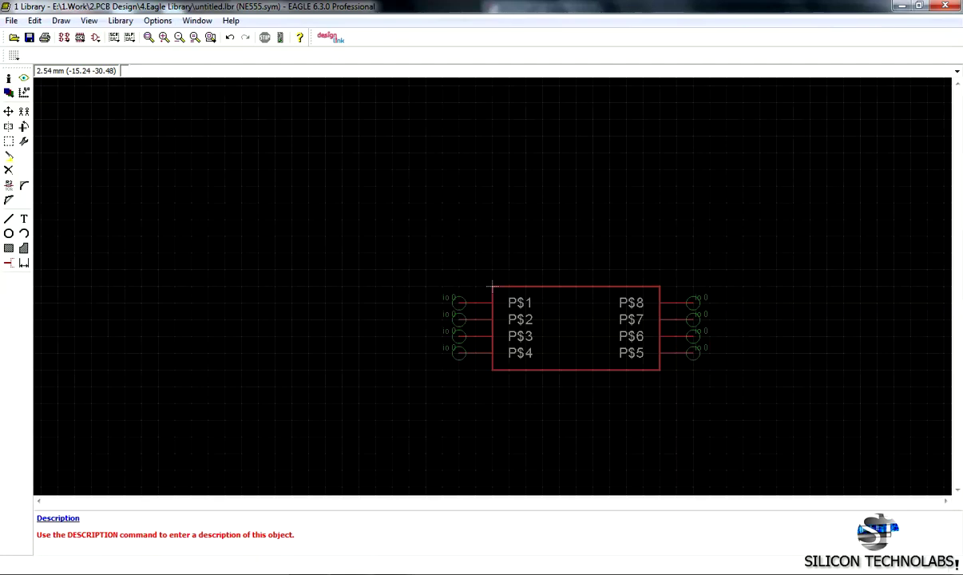
click(359, 565)
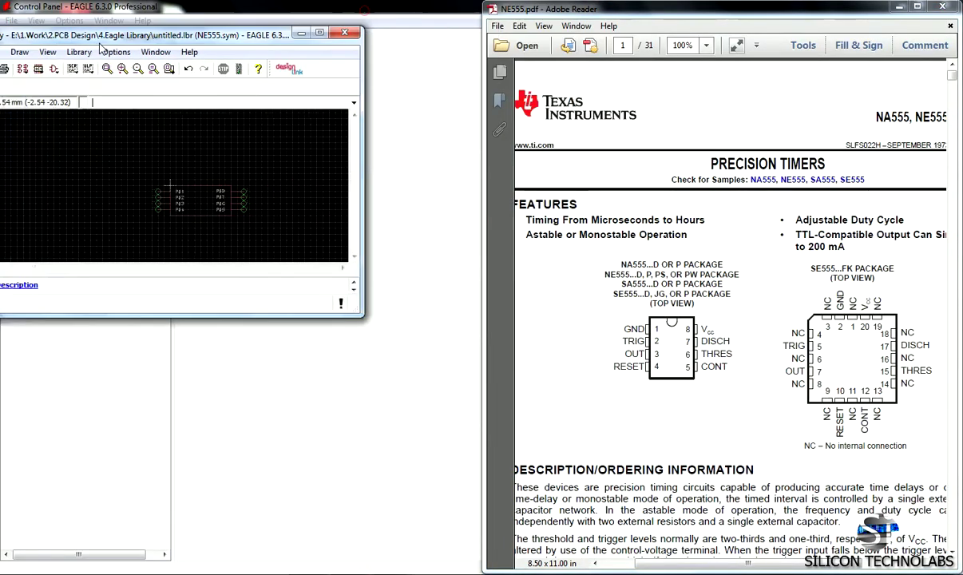
Step: Snap EAGLE to the left half beside the NE555.pdf datasheet and zoom to fit the symbol
drag(371, 11, 2, 32)
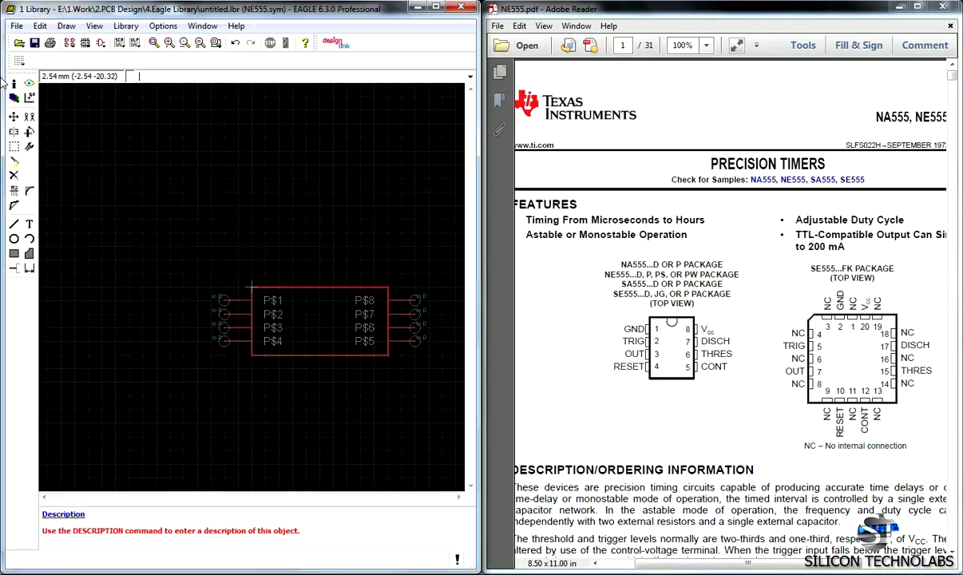
click(154, 42)
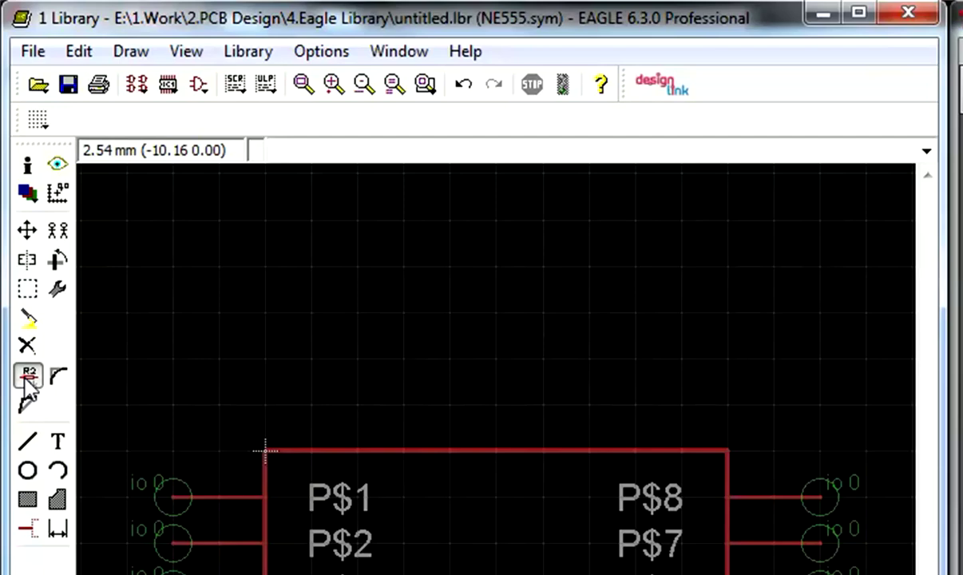
Step: Rename the left-side pins to GND, TRIG, OUT and RESET
click(28, 375)
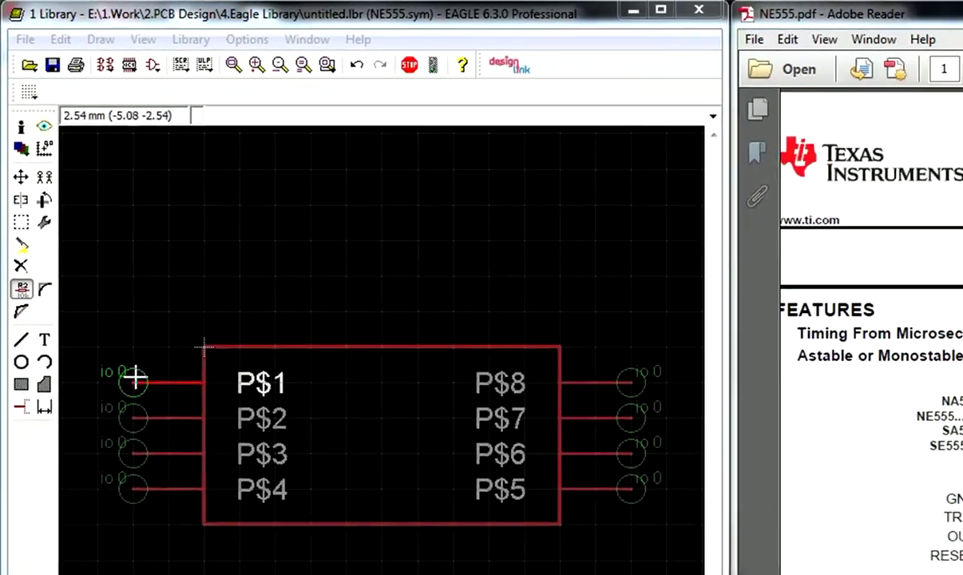
click(135, 377)
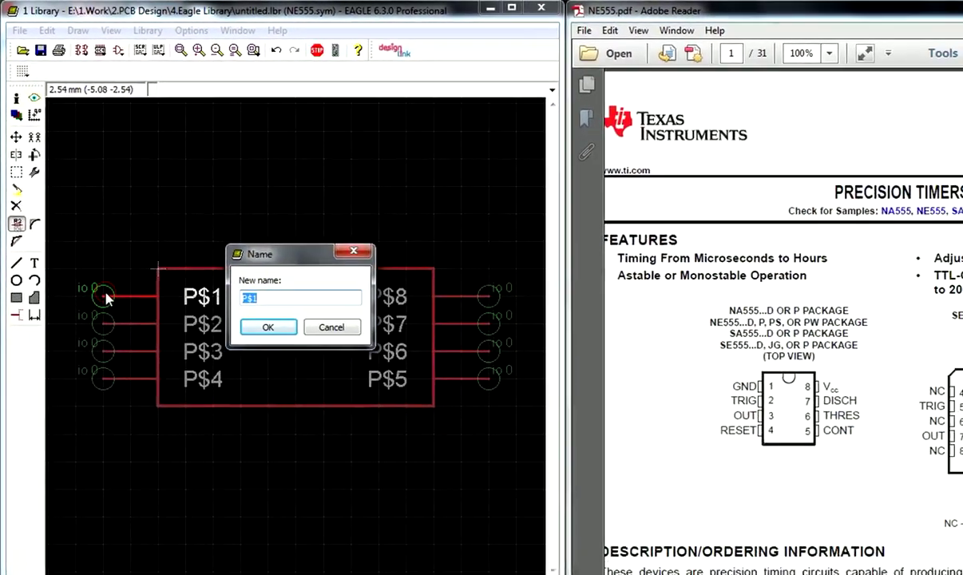
text(GND)
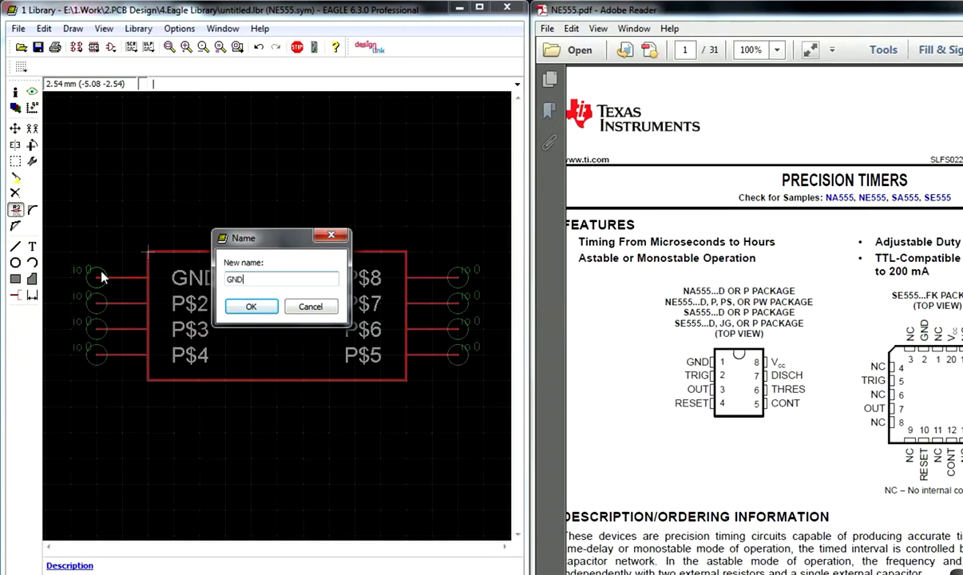
key(Return)
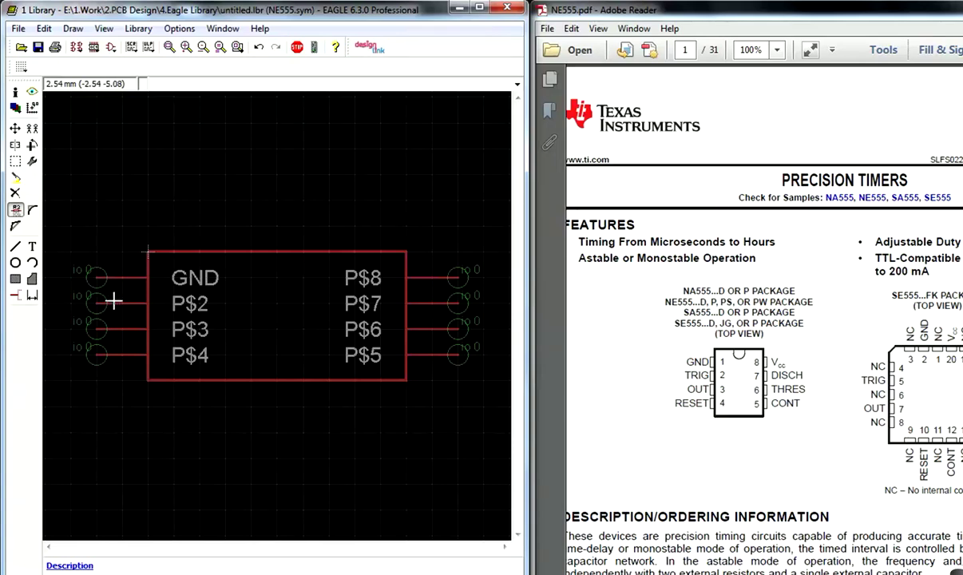
click(115, 300)
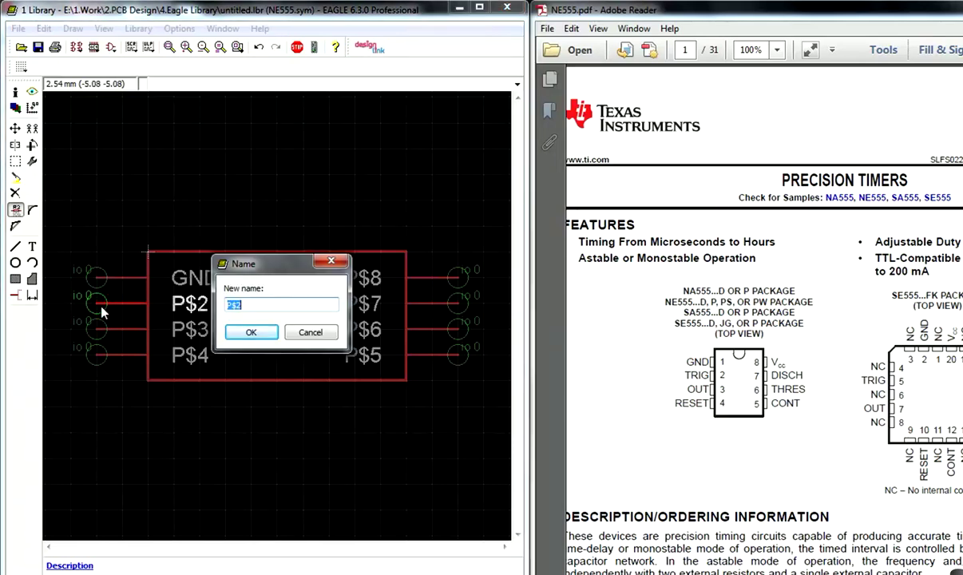
text(TRIG)
key(Return)
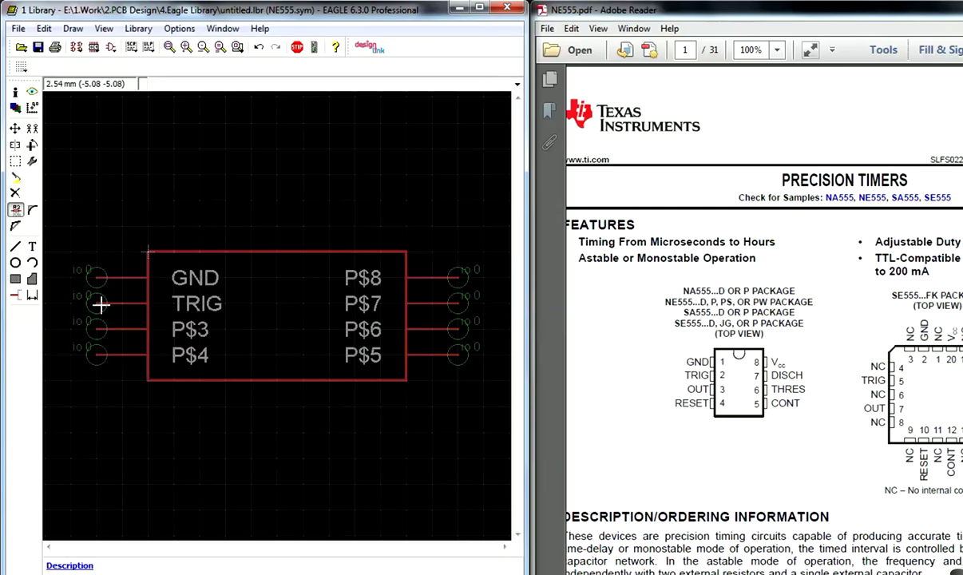
click(103, 329)
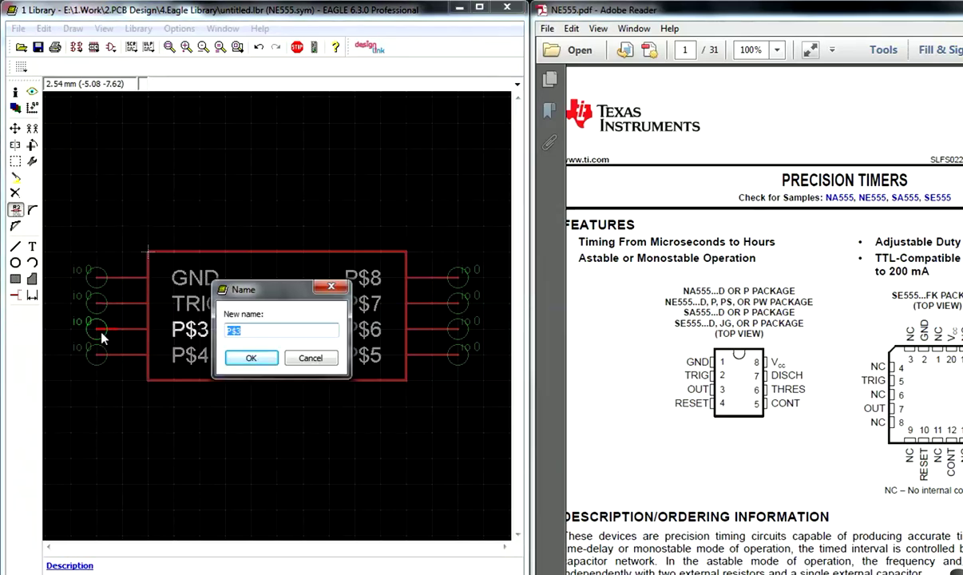
text(OUT)
key(Return)
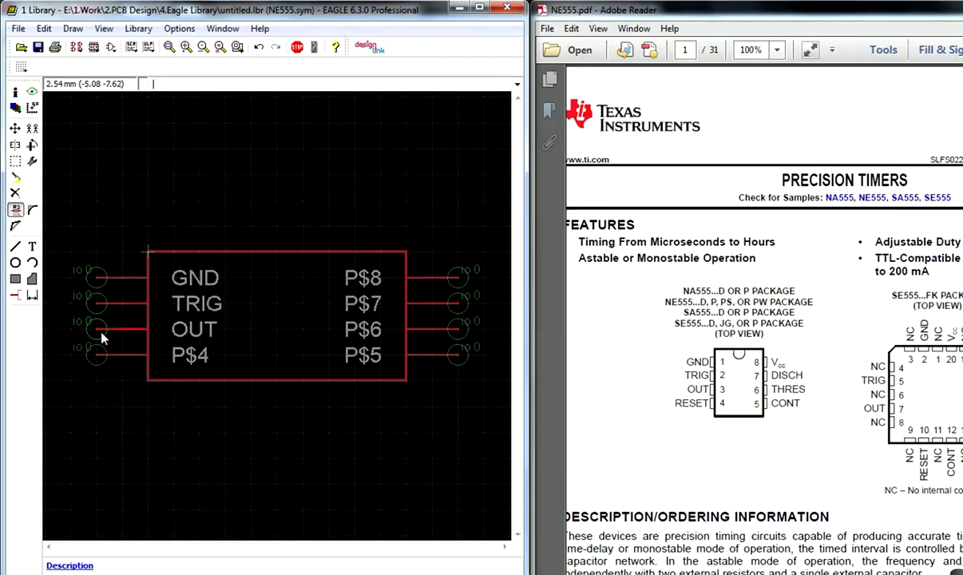
click(101, 353)
text(RESET)
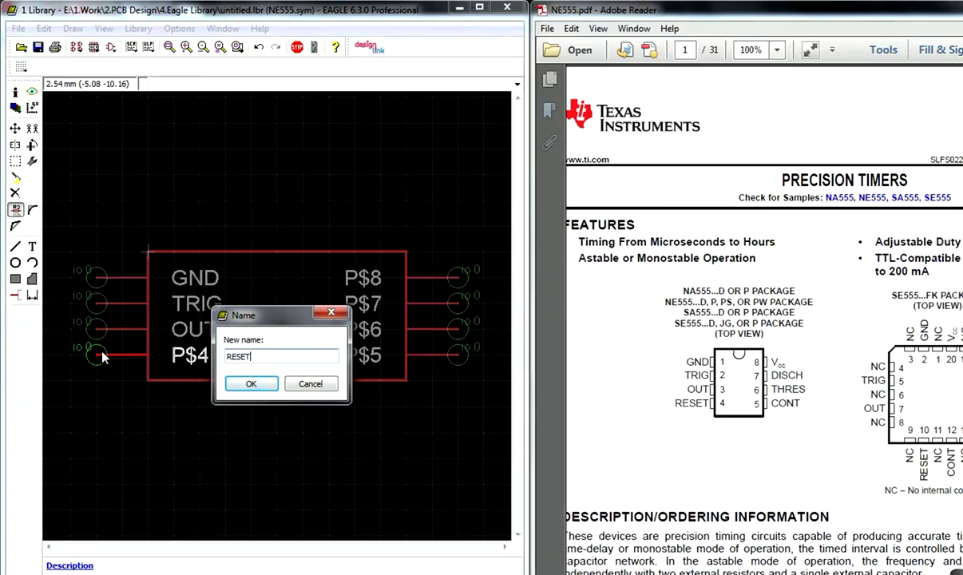
key(Return)
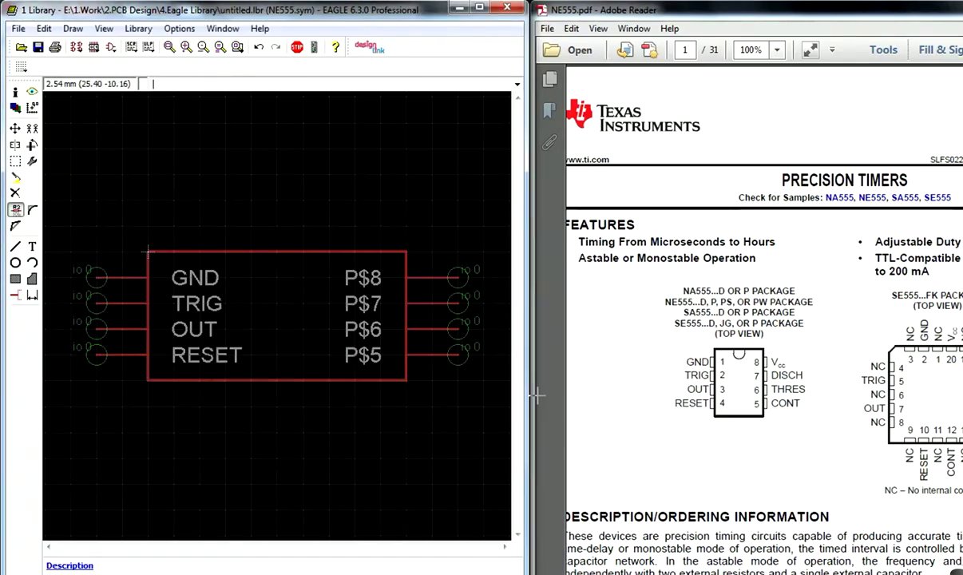
Step: Rename the right-side pins to CONT, THRES, DISCH and VCC
click(458, 355)
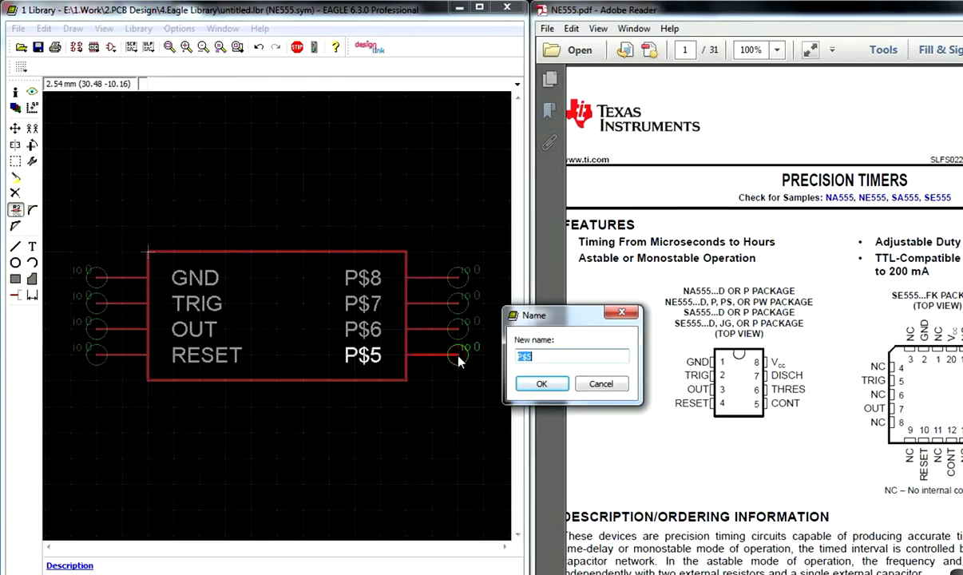
text(CON)
text(T)
key(Return)
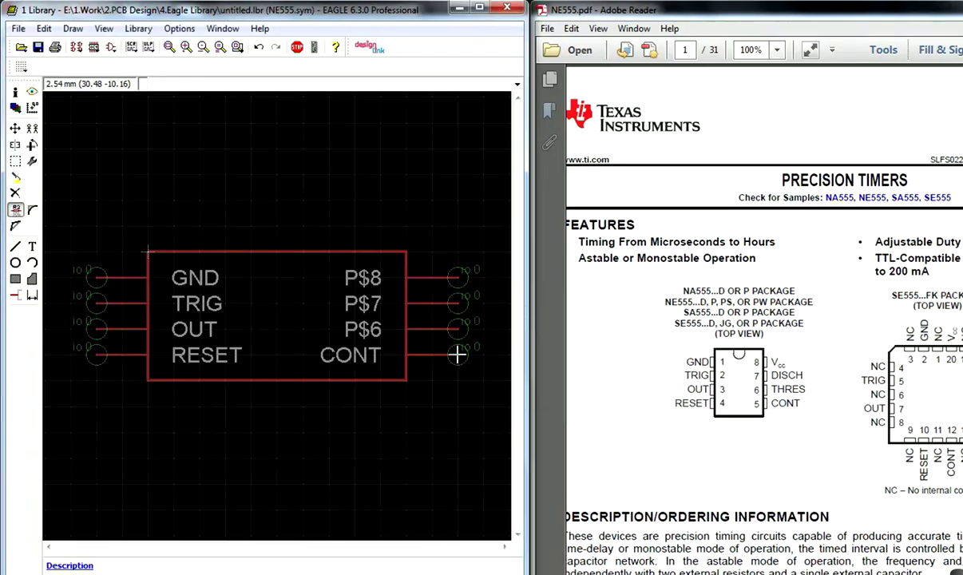
click(455, 335)
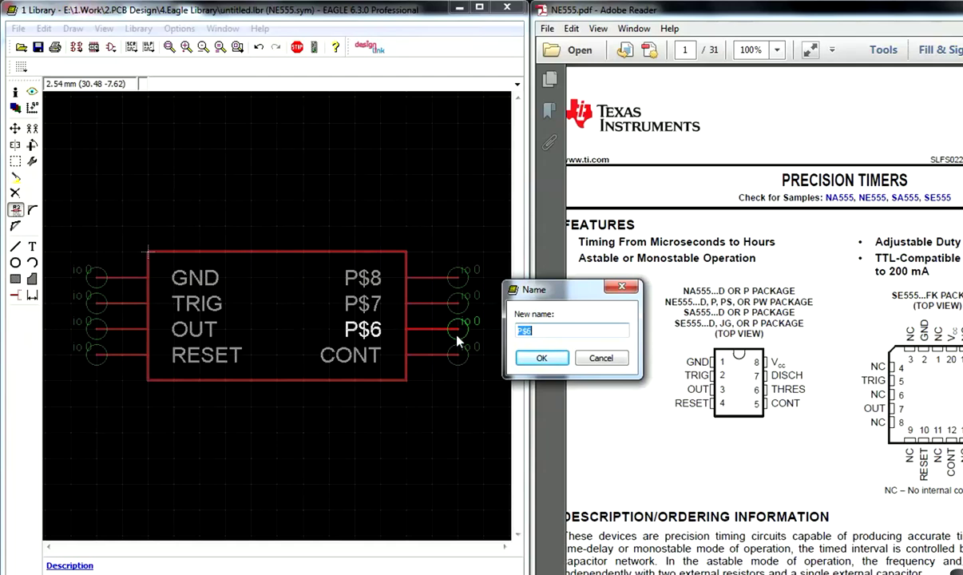
text(THRE)
text(S)
key(Return)
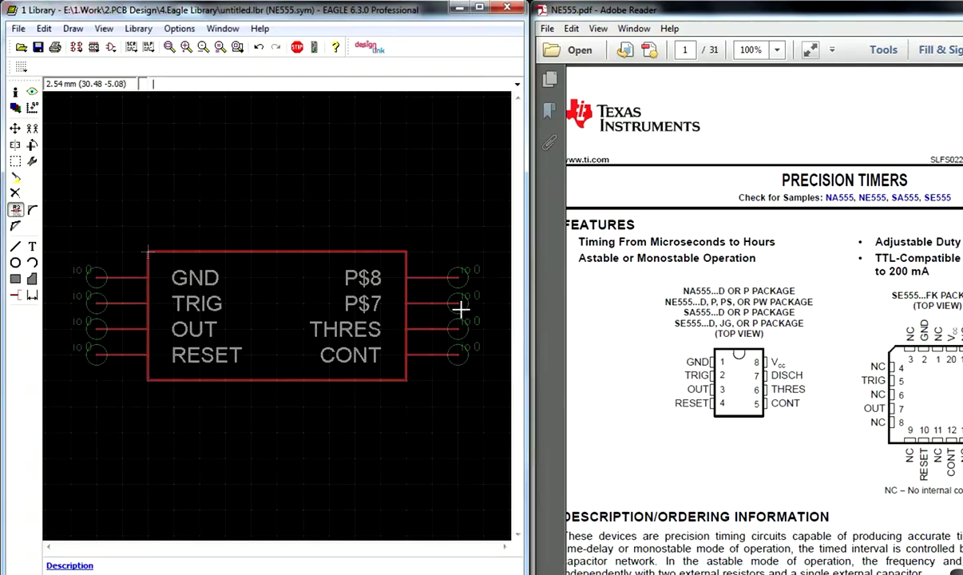
click(459, 304)
text(DISC)
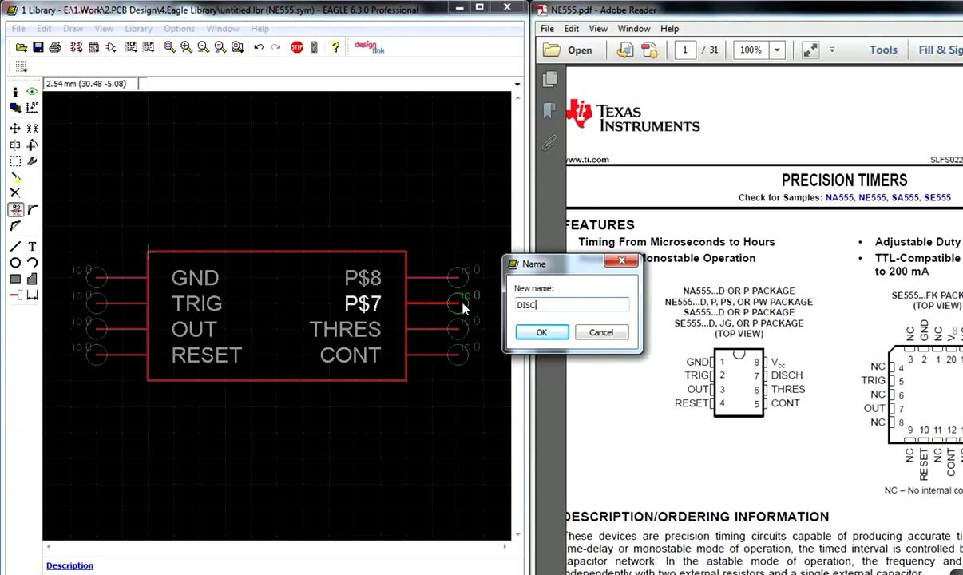
text(H)
key(Return)
click(461, 277)
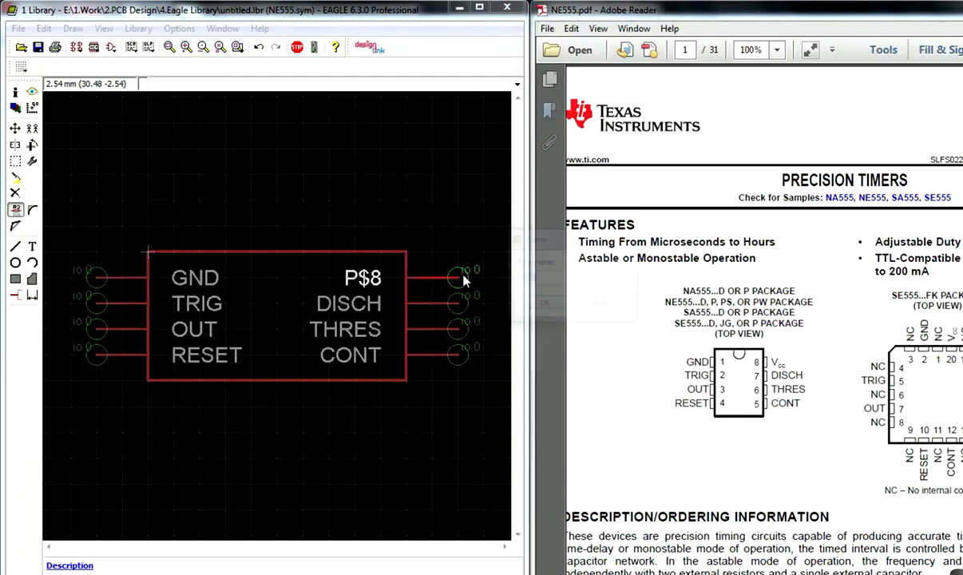
text(VC)
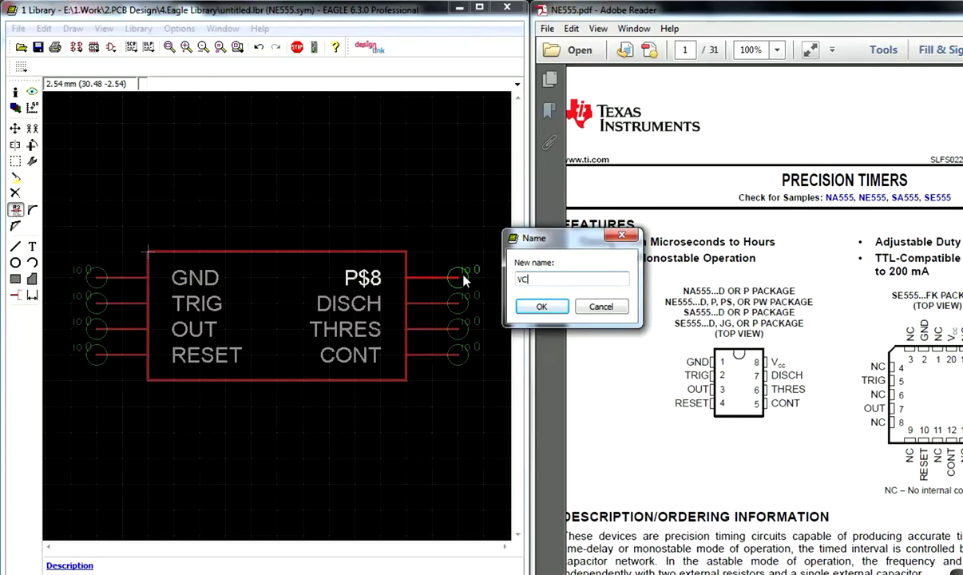
text(C)
key(Return)
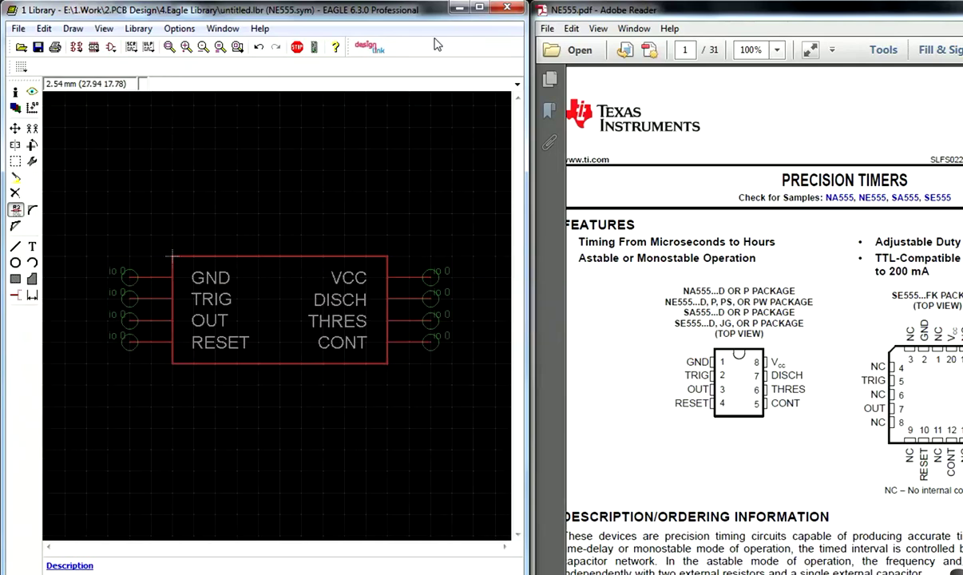
Step: Maximize the symbol editor and save the library as Basic IC.lbr
double_click(440, 10)
key(alt+F2)
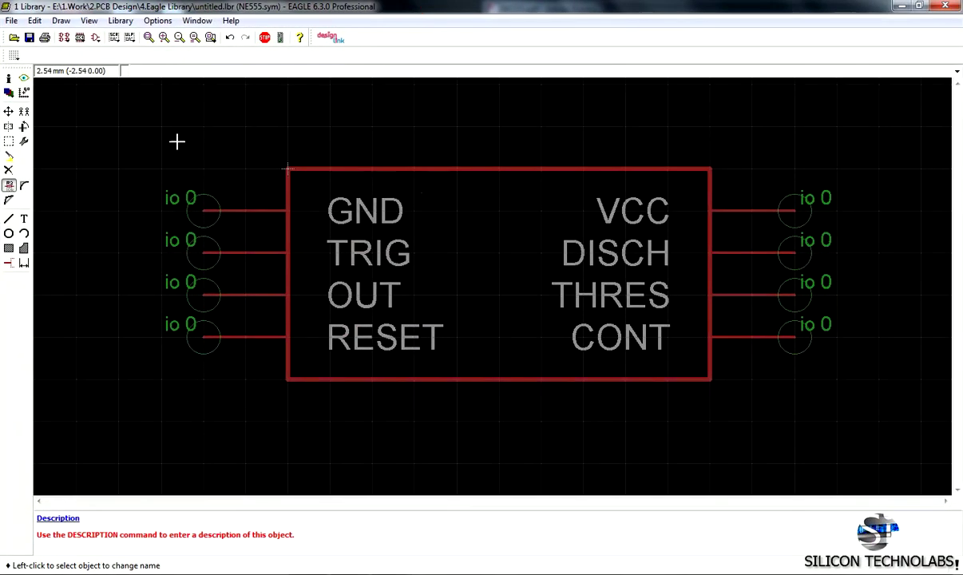
click(29, 38)
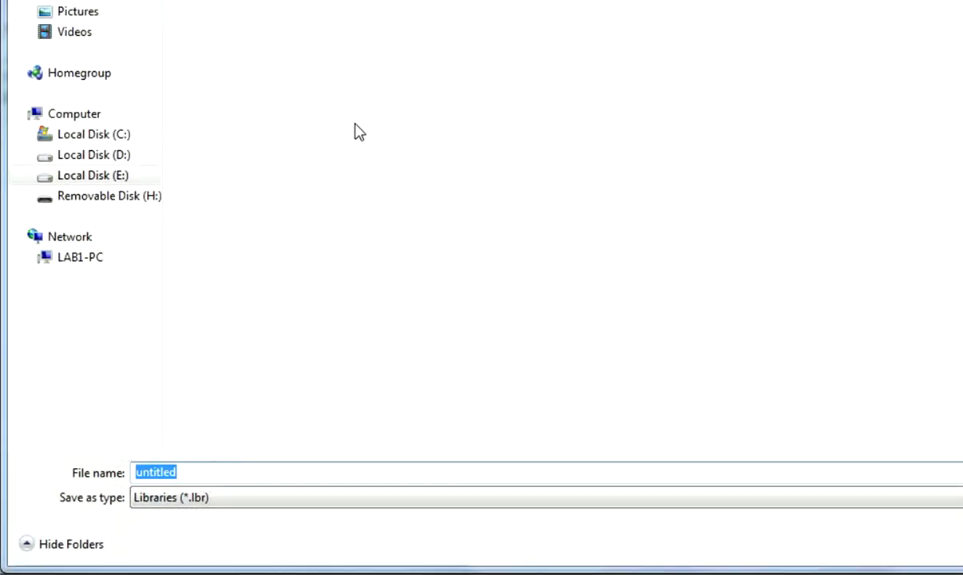
text(Basic)
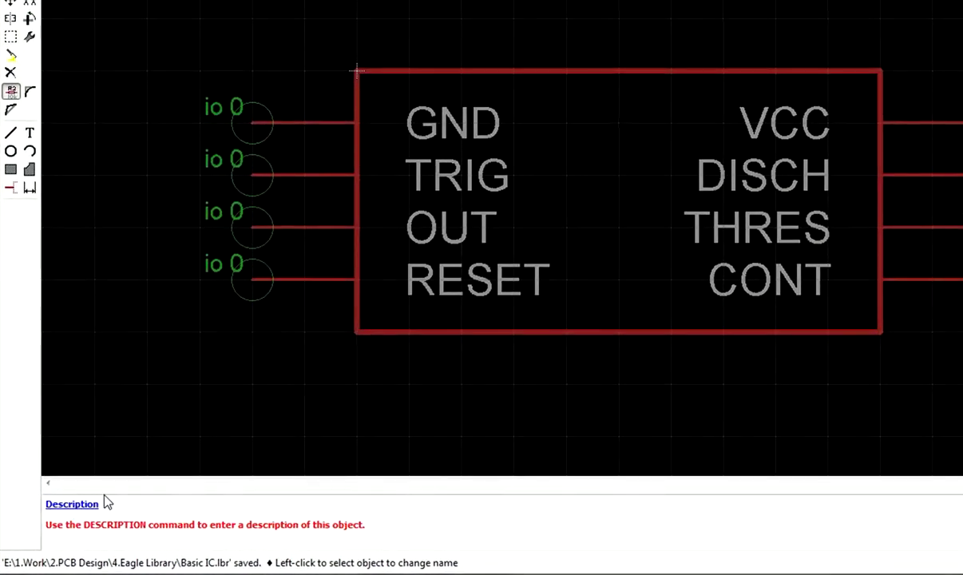
Step: Copy 'PRECISION TIMERS' from the datasheet into the NE555 description and confirm it
click(75, 507)
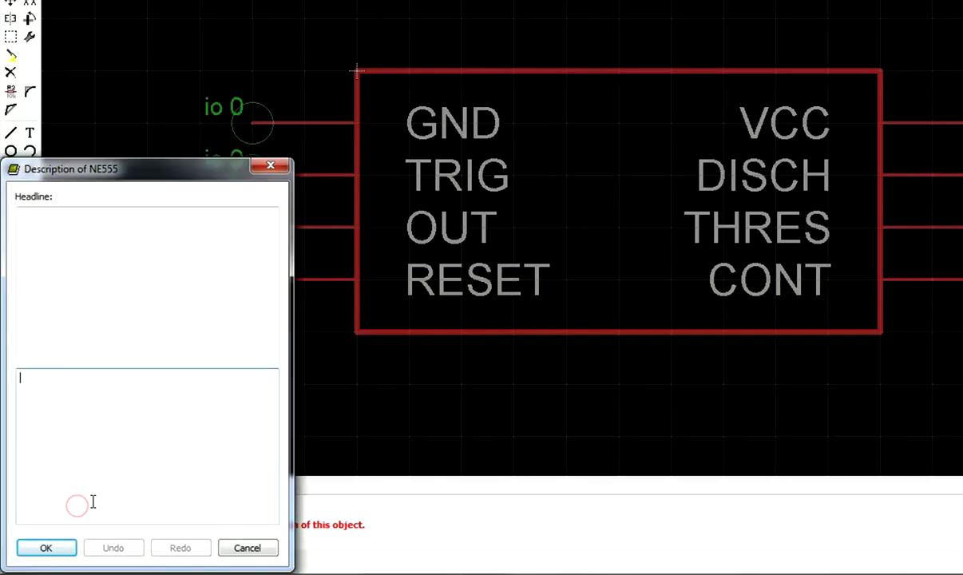
click(384, 569)
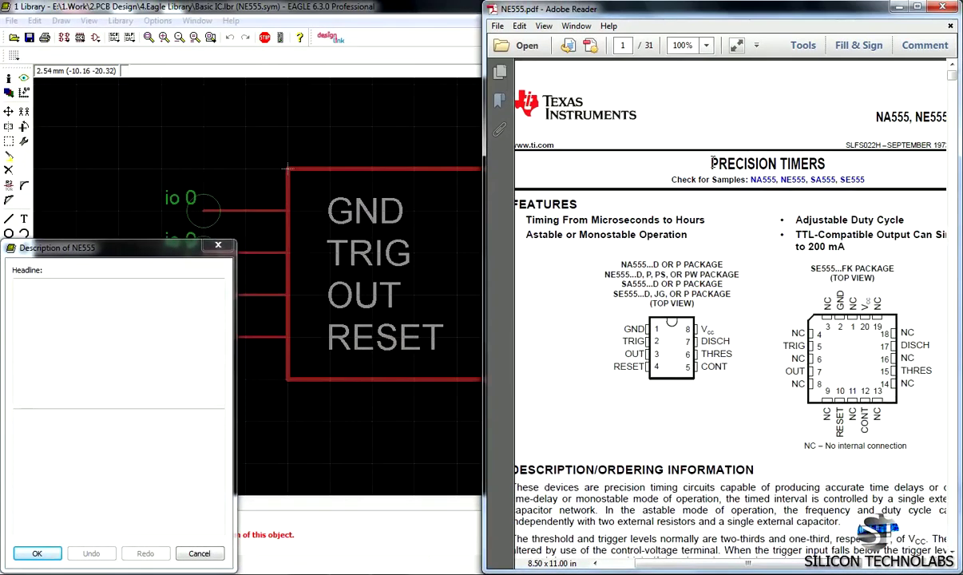
drag(712, 163, 823, 163)
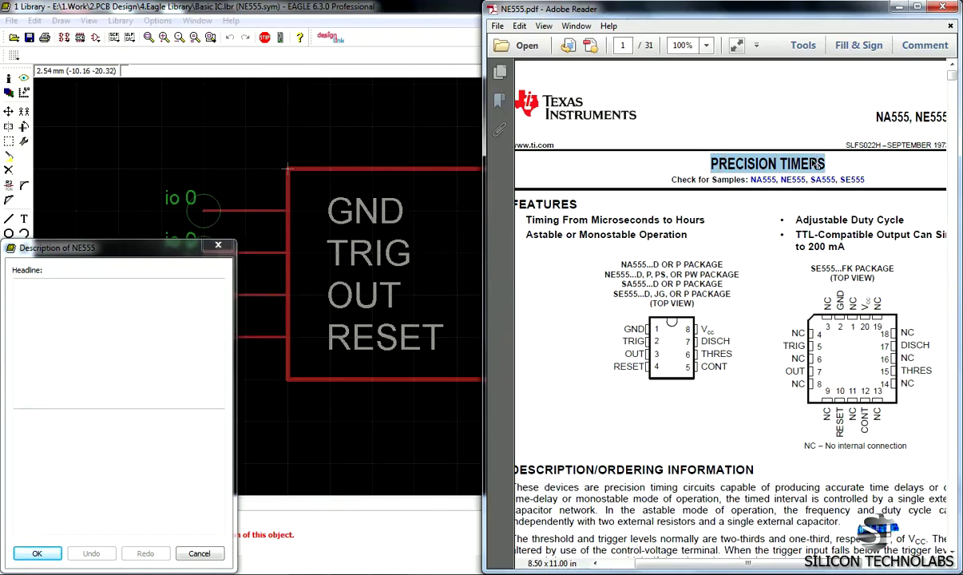
right_click(815, 163)
click(806, 171)
click(80, 439)
right_click(71, 427)
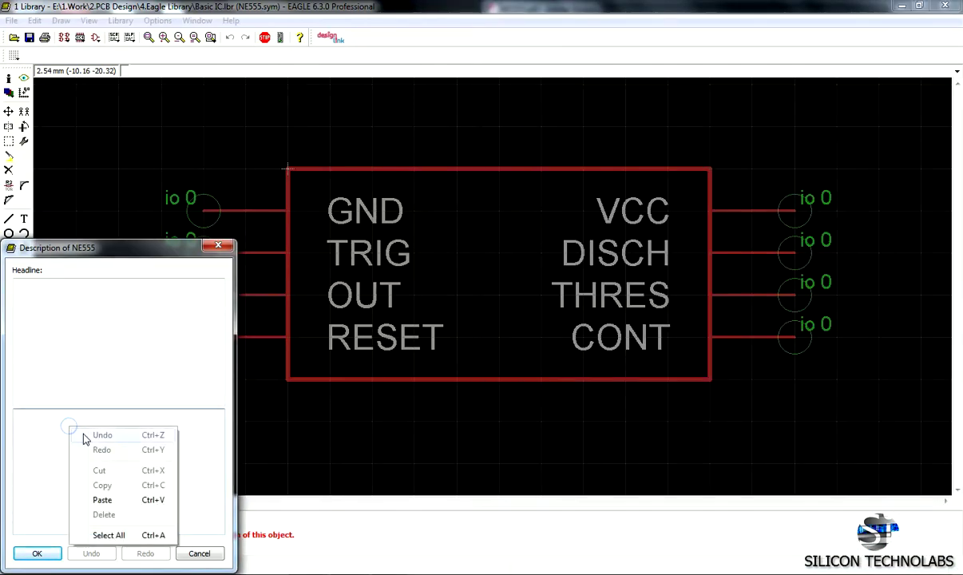
click(109, 496)
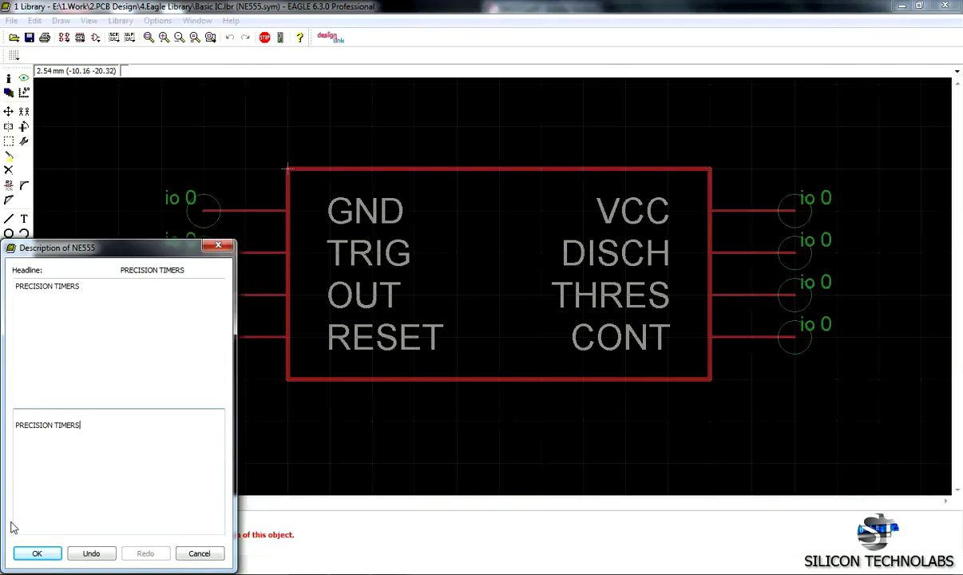
click(37, 553)
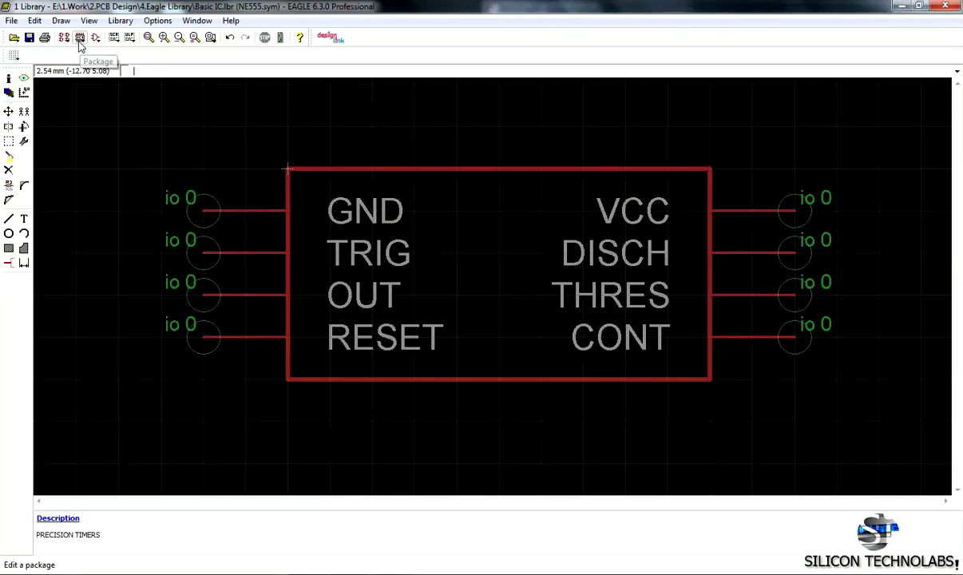
Step: Save the library and start a new package named DIP8, checking the datasheet's package drawing
click(30, 38)
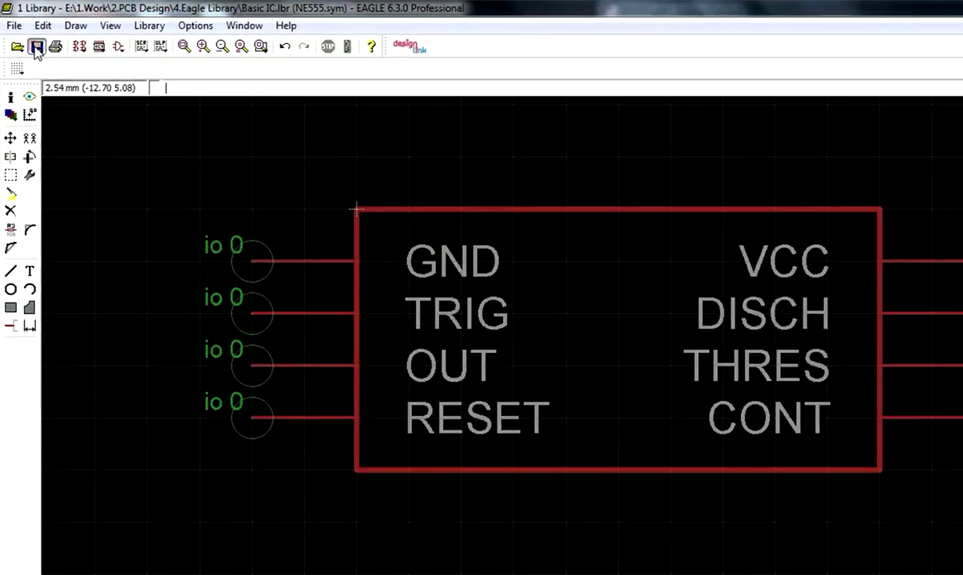
click(123, 57)
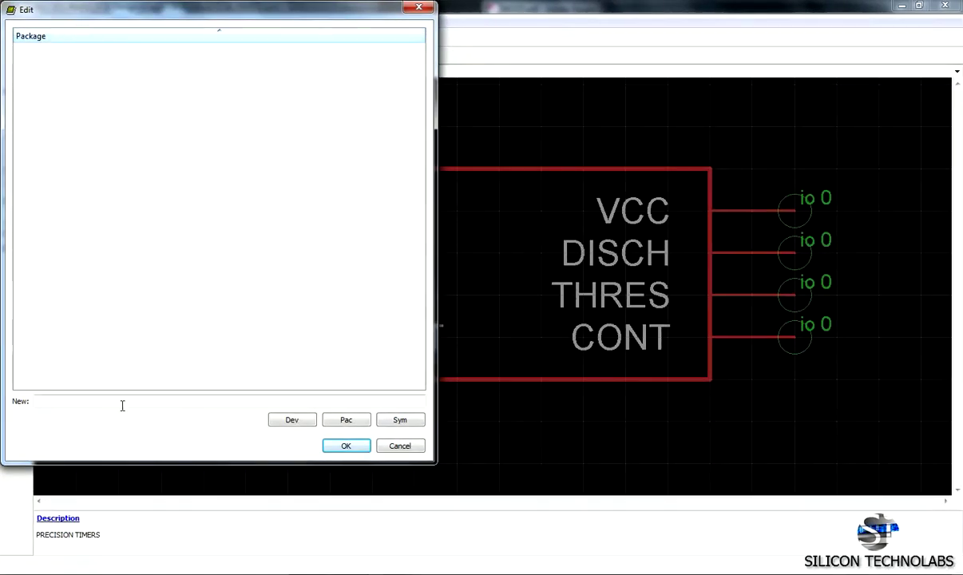
click(363, 568)
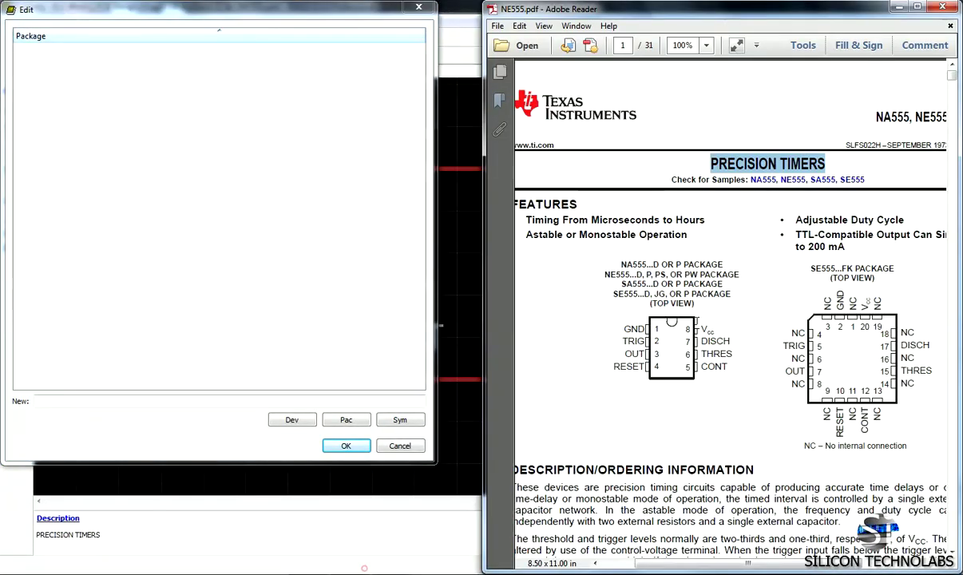
mouse_move(951, 75)
mouse_down()
mouse_move(941, 145)
mouse_move(950, 444)
mouse_move(948, 427)
mouse_up()
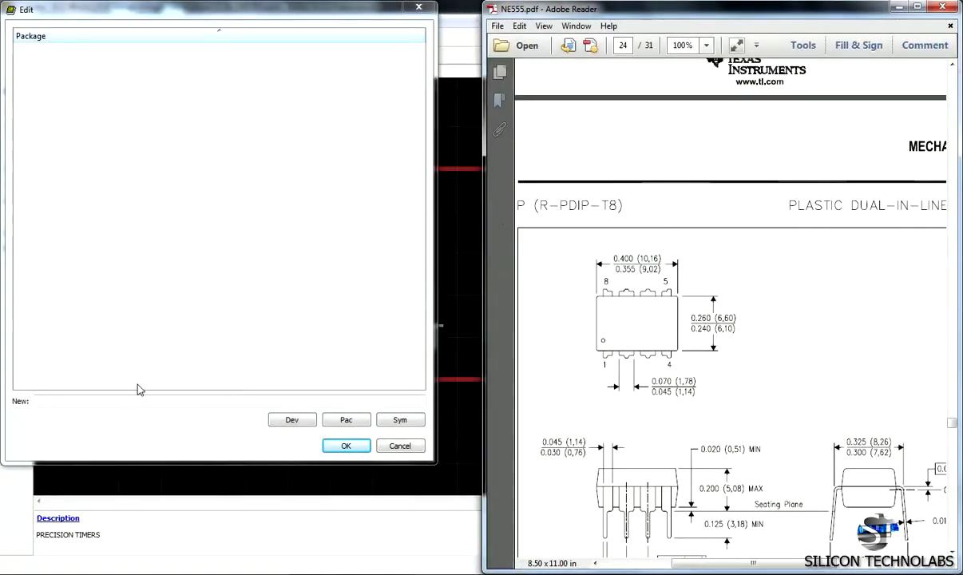
click(136, 400)
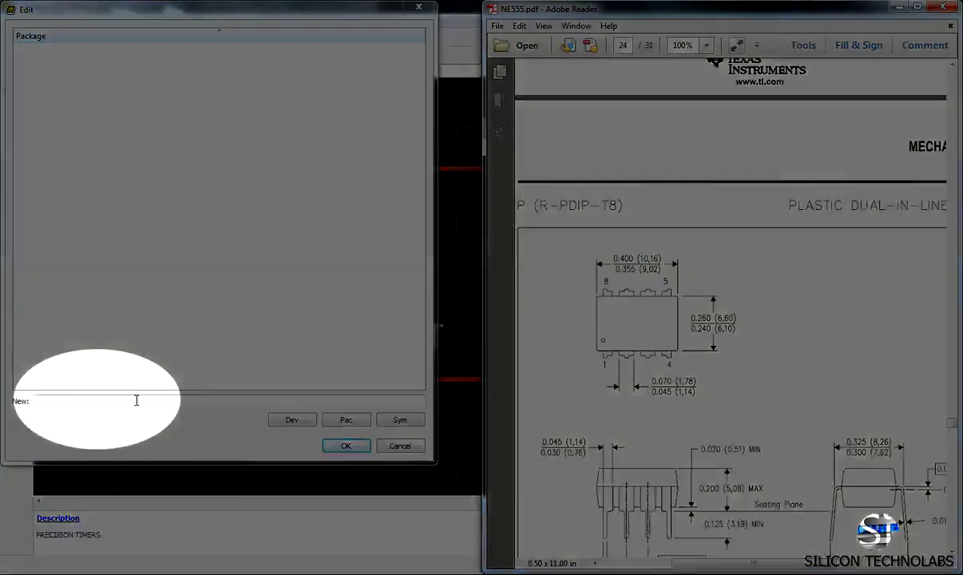
text(D)
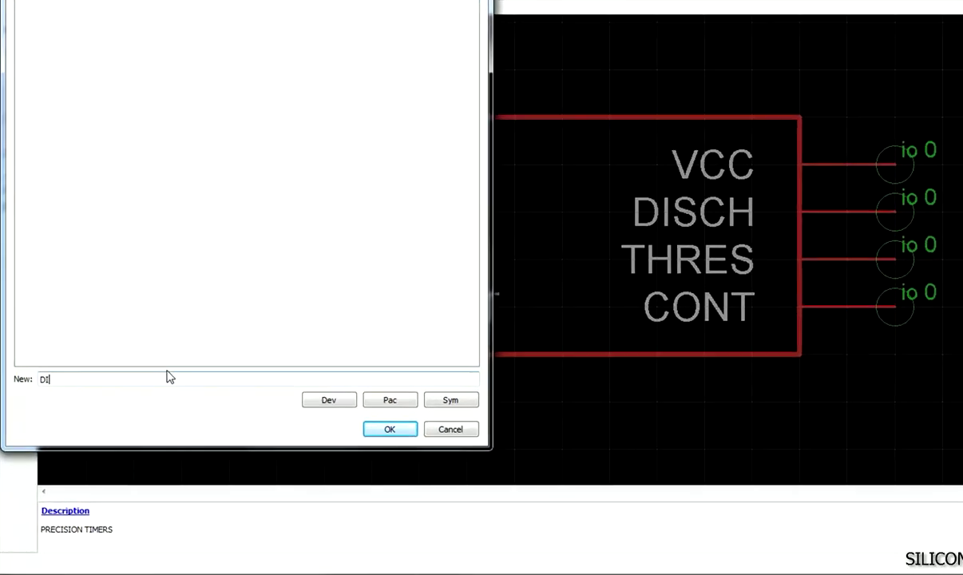
text(IP8)
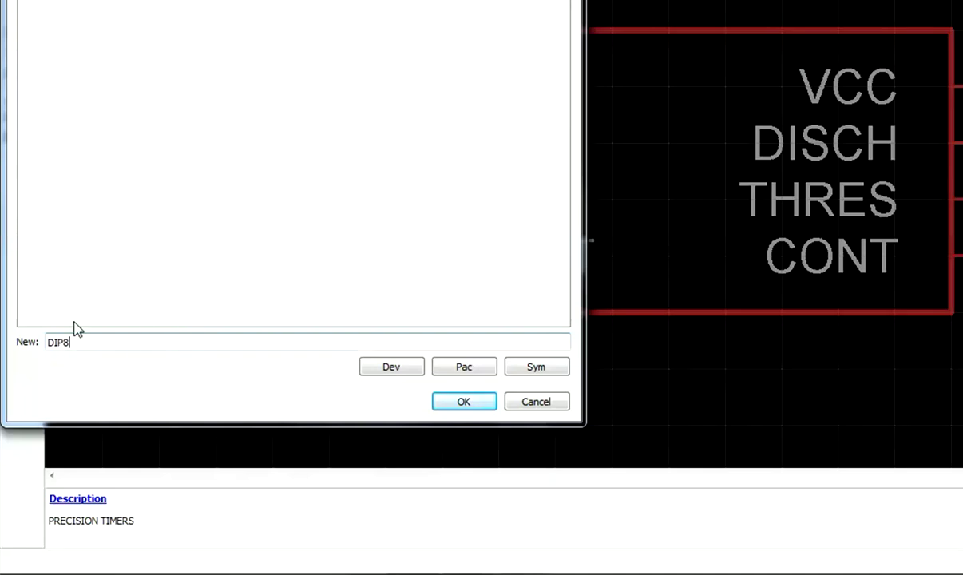
click(466, 404)
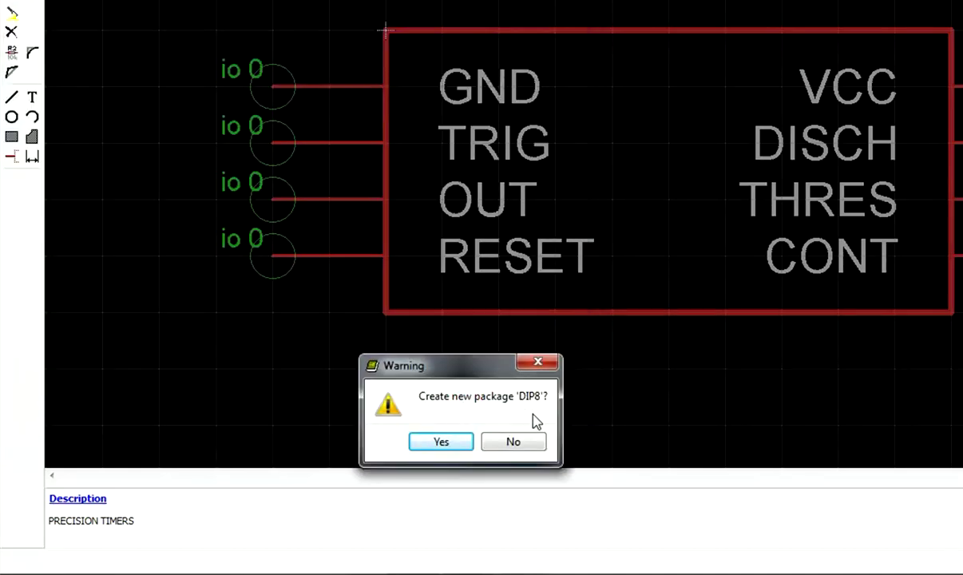
Step: Create the new DIP8 package and set the Pad tool to round pads
click(441, 442)
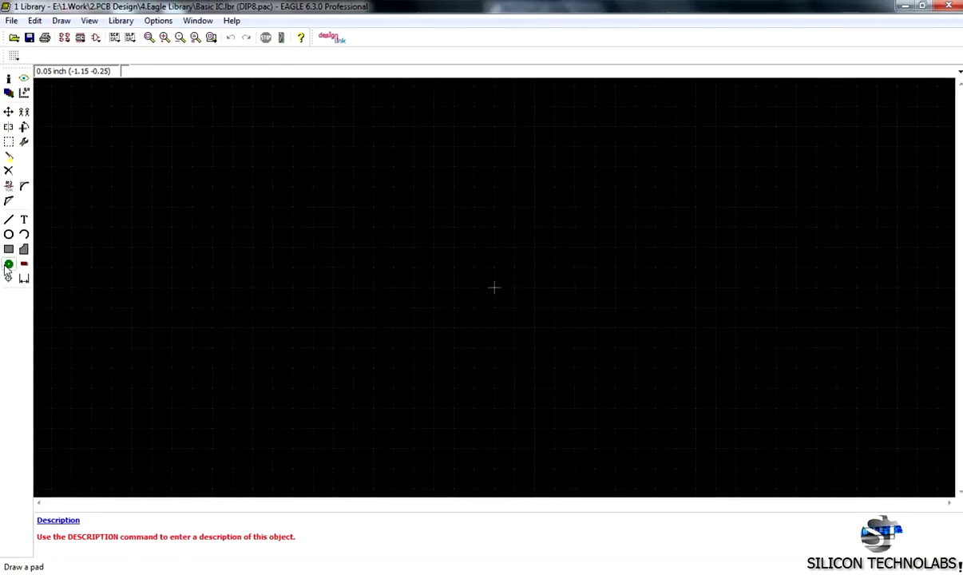
click(8, 265)
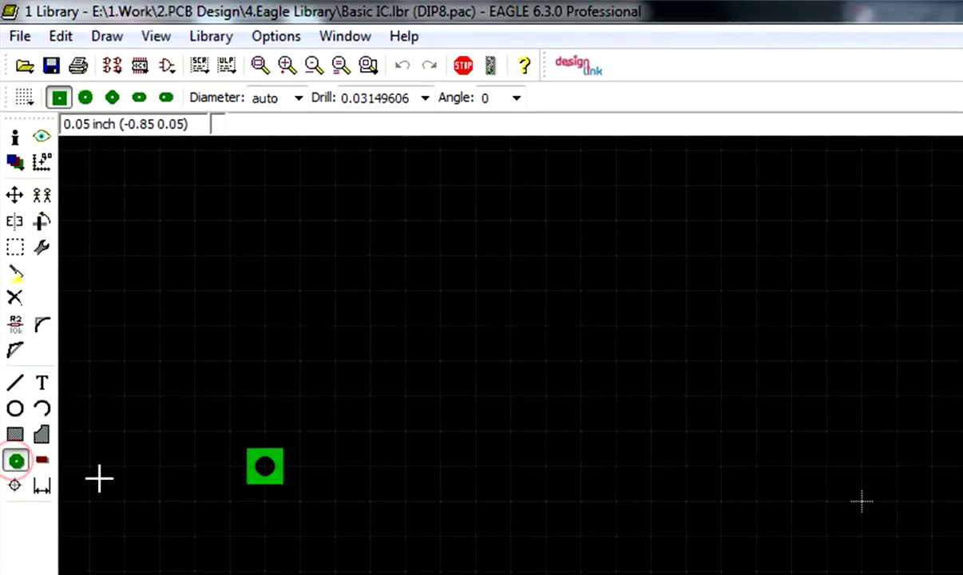
click(86, 97)
click(112, 97)
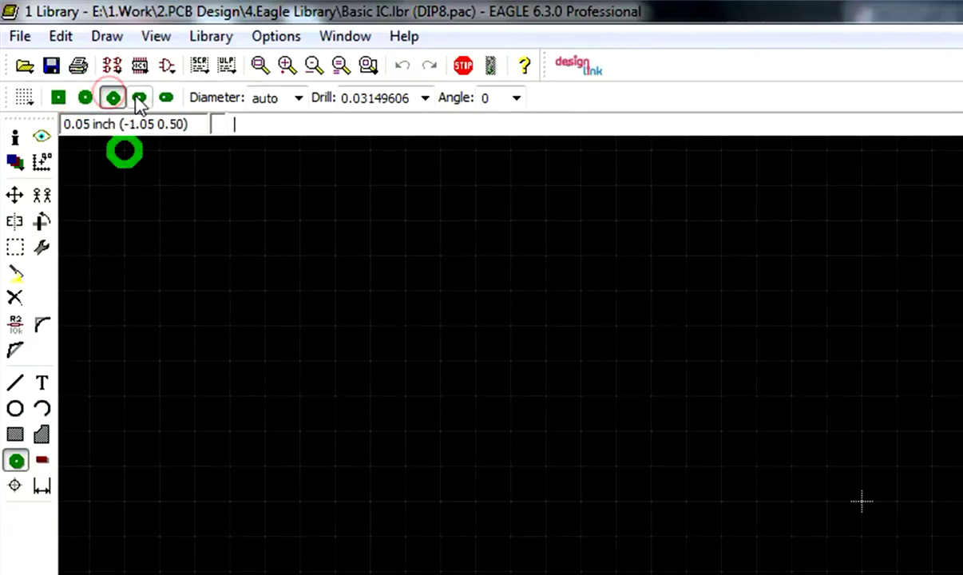
click(139, 97)
click(166, 97)
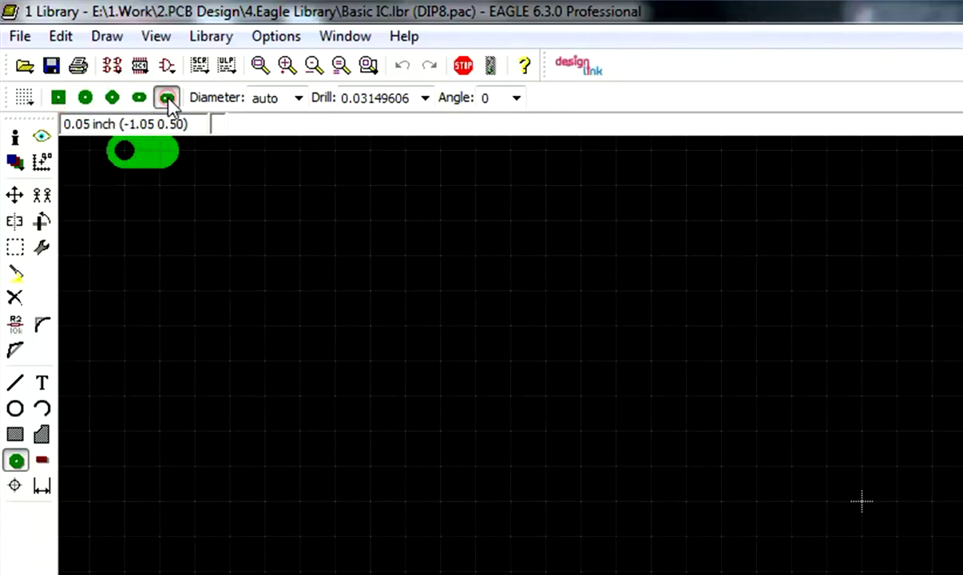
click(86, 98)
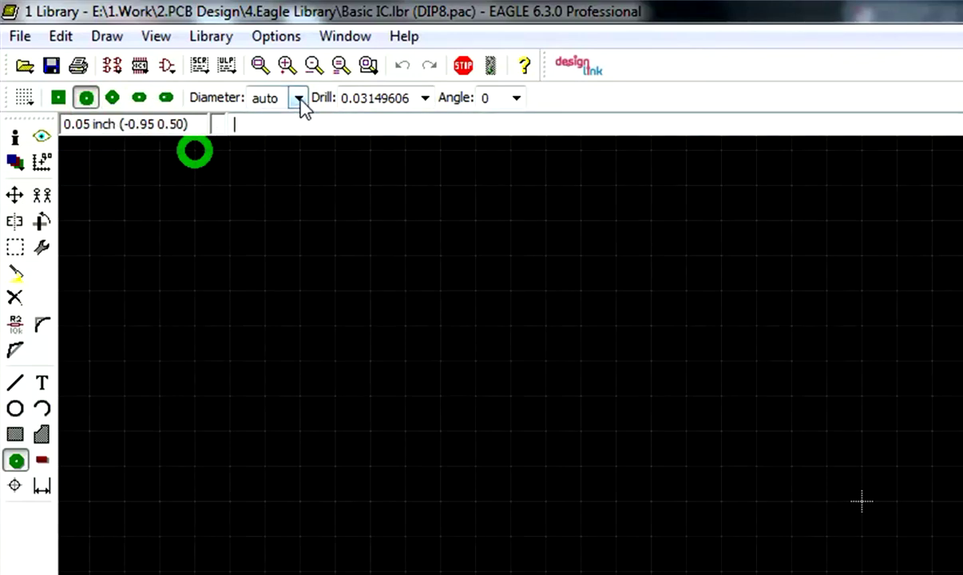
Step: Switch the grid to millimetres and set pad drill 0.8 and diameter 1.778
click(347, 126)
text(grid mm)
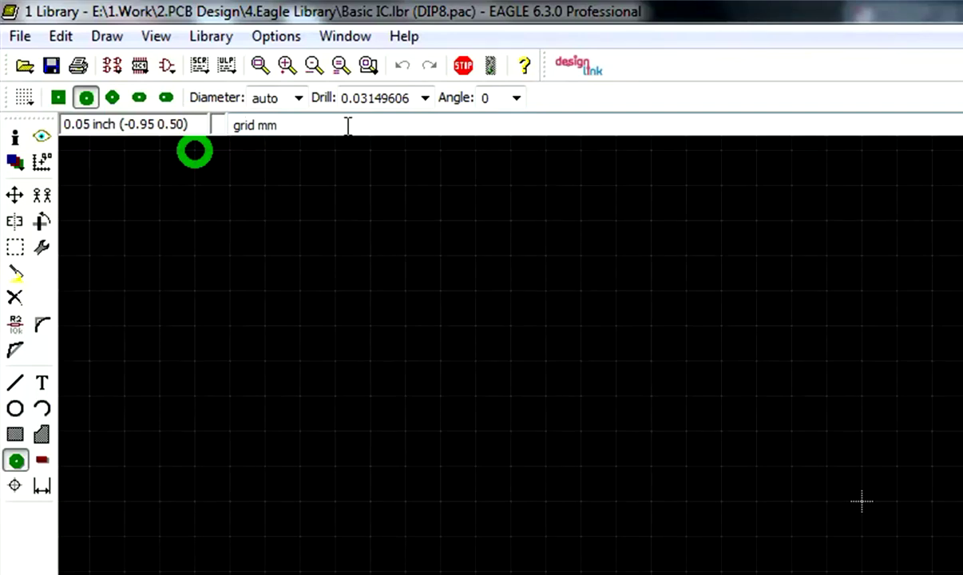
key(Return)
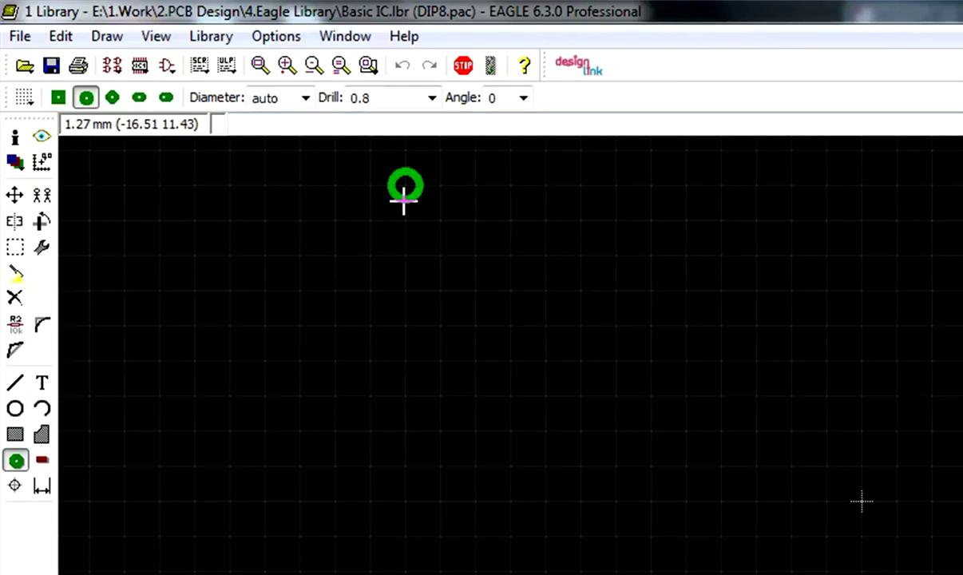
click(432, 99)
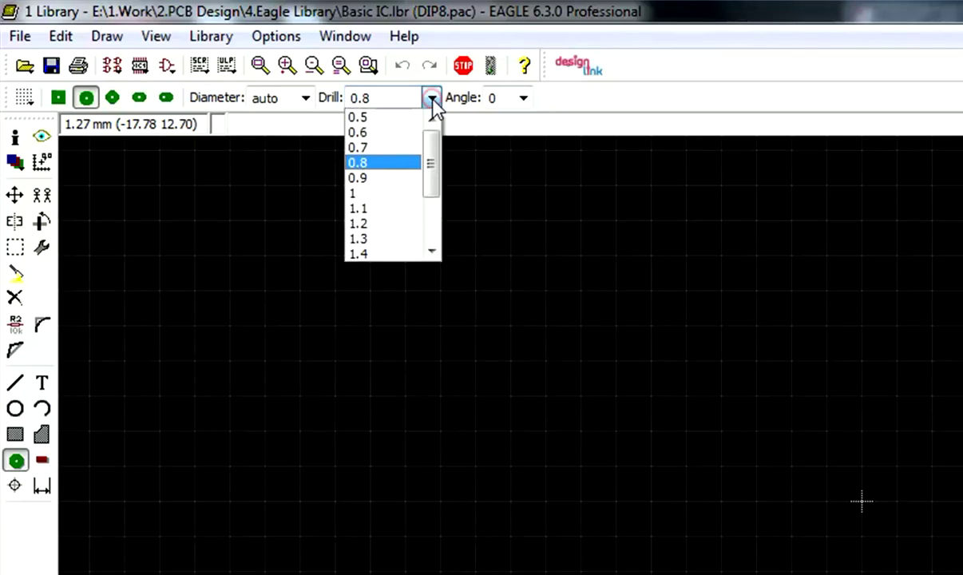
click(364, 164)
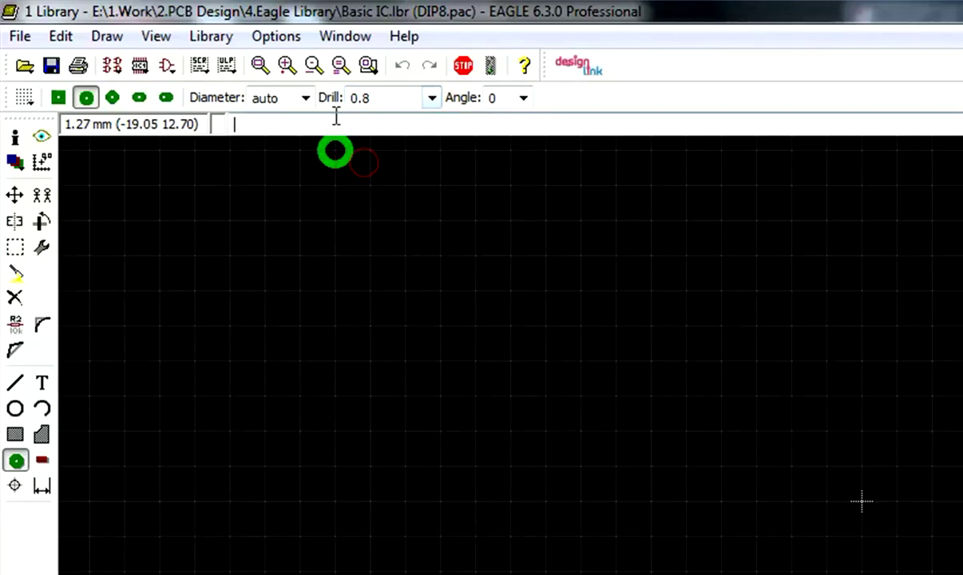
click(306, 99)
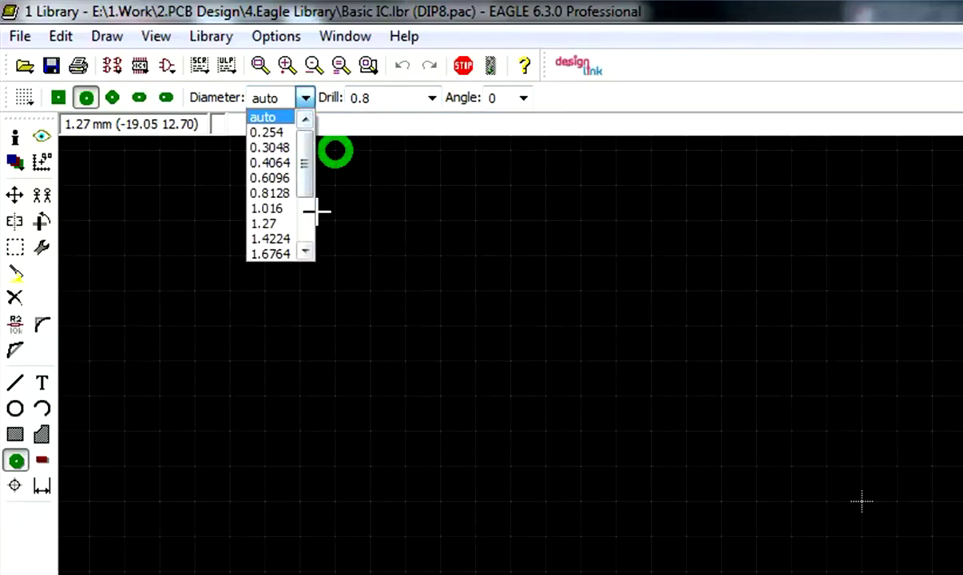
click(306, 253)
click(306, 253)
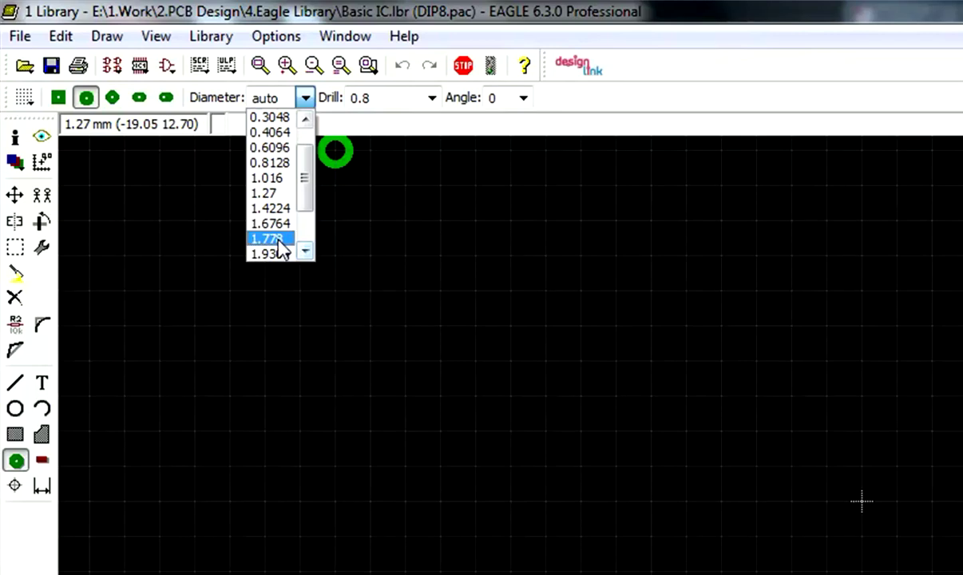
click(275, 239)
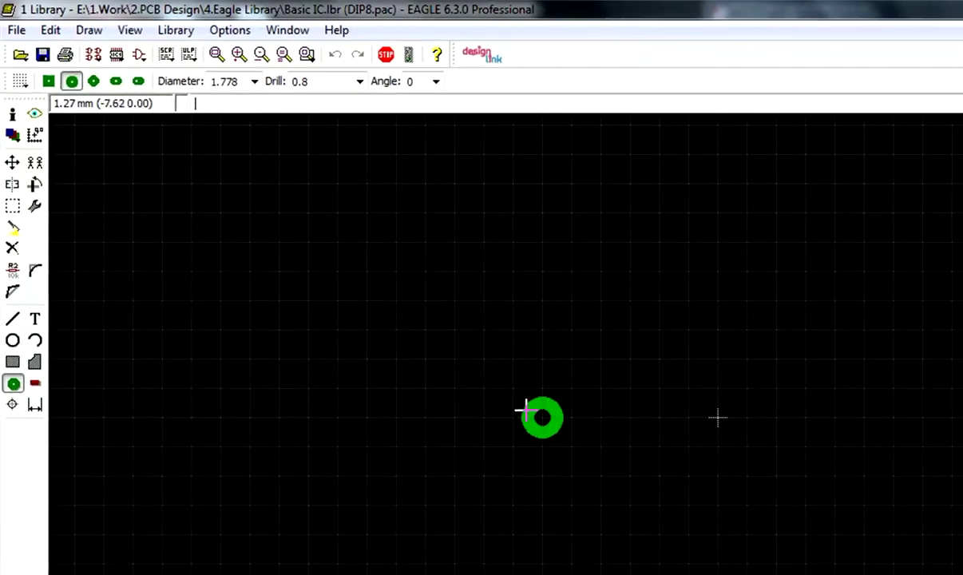
click(532, 310)
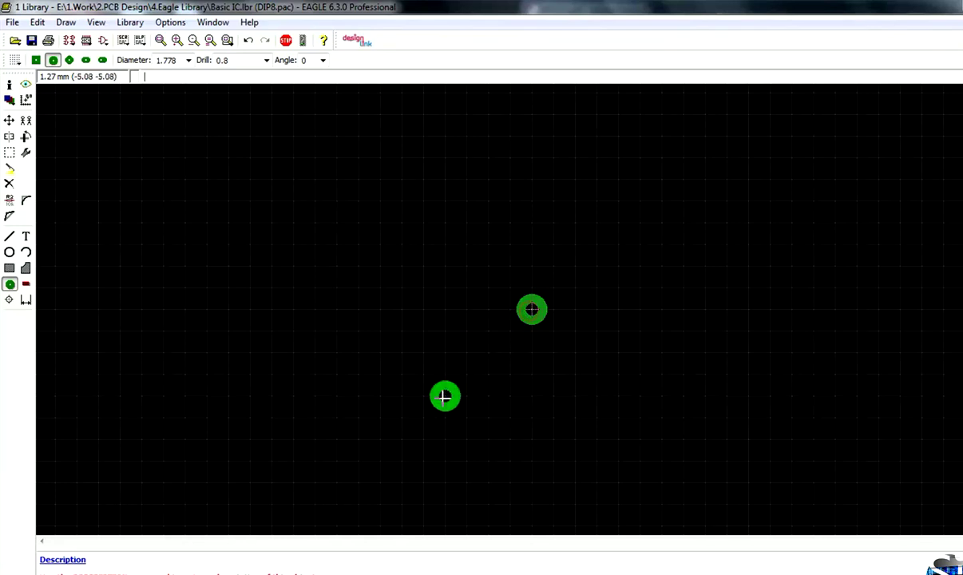
key(alt+Tab)
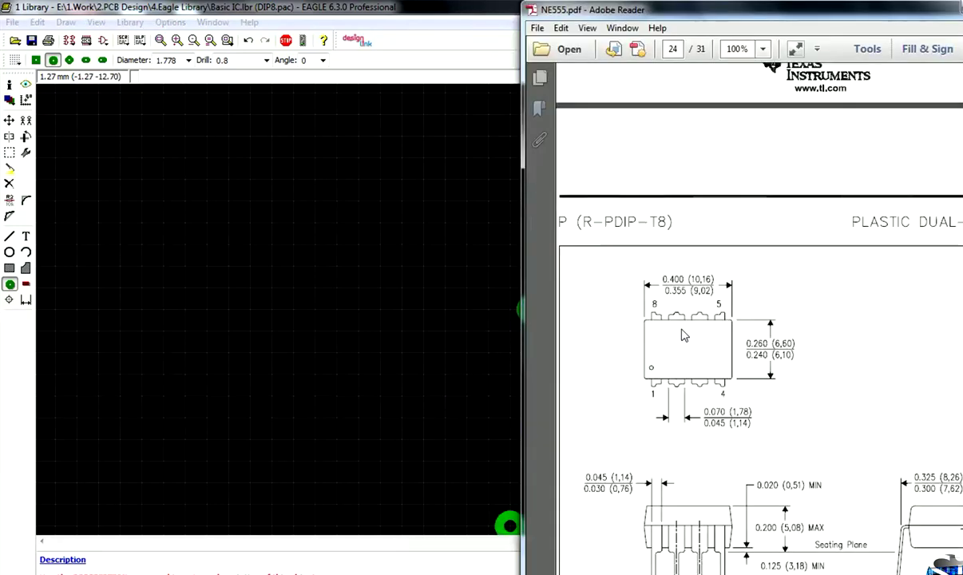
scroll(684, 335, down, 1)
scroll(681, 333, down, 1)
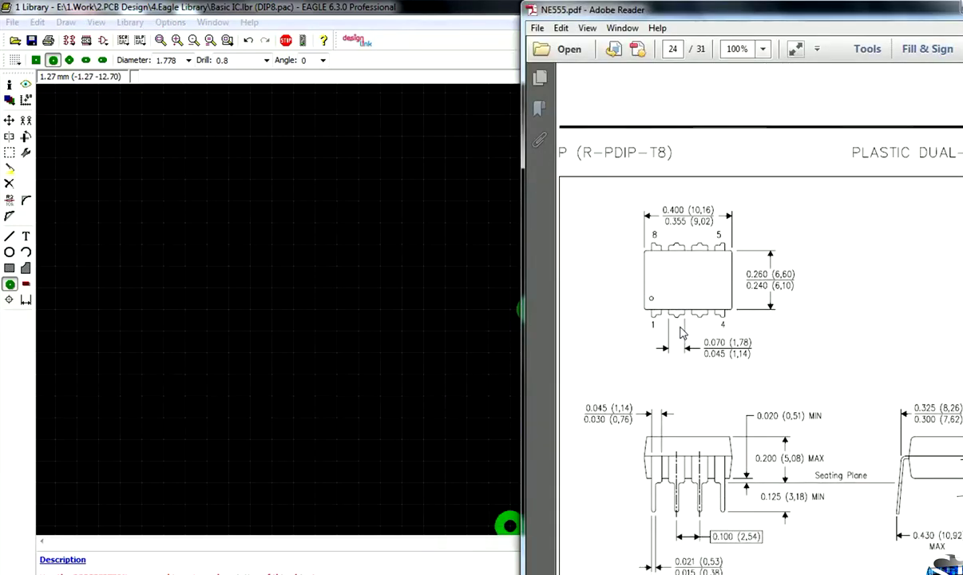
scroll(683, 335, down, 2)
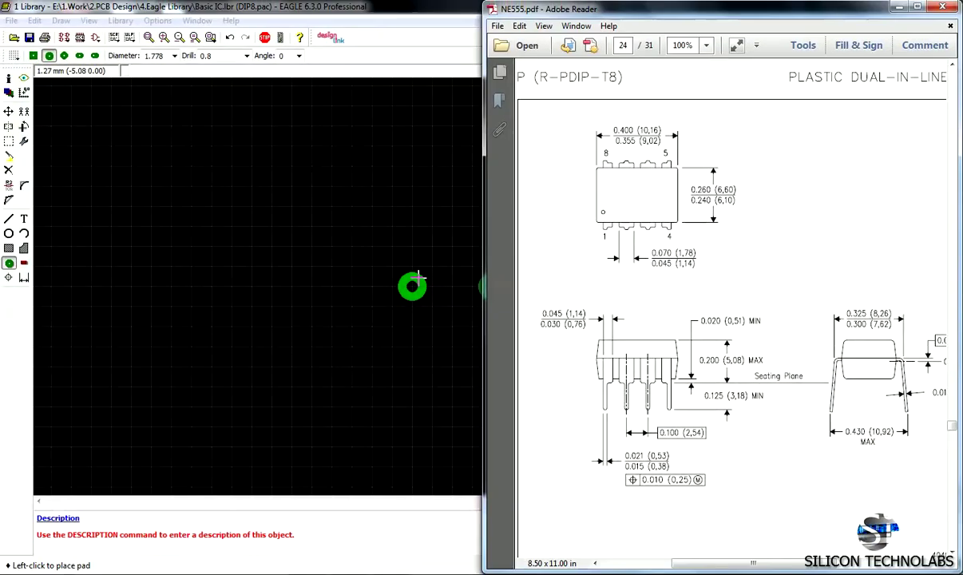
key(alt+Tab)
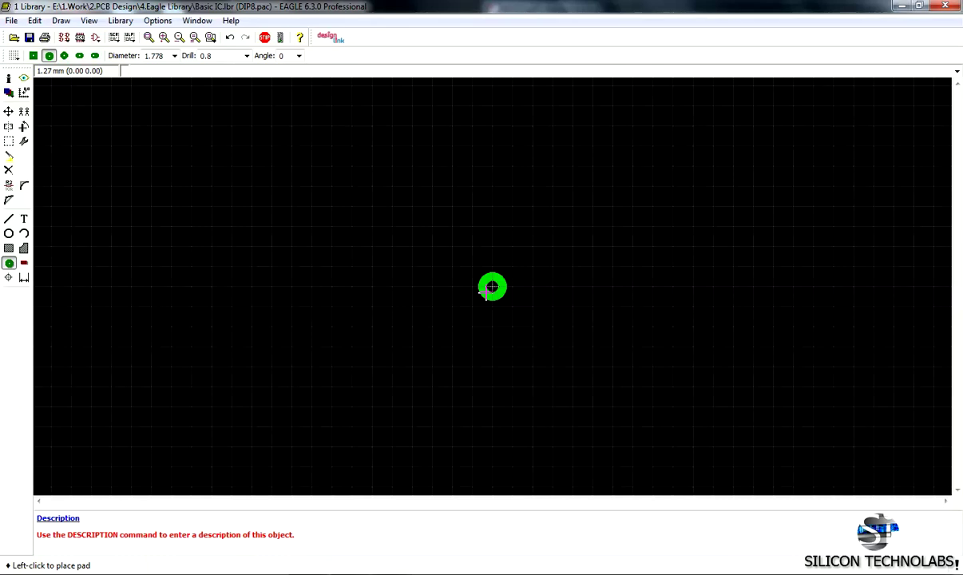
Step: Place the first column of four pads at 2.54 mm pitch, checking the NE555 datasheet
click(492, 287)
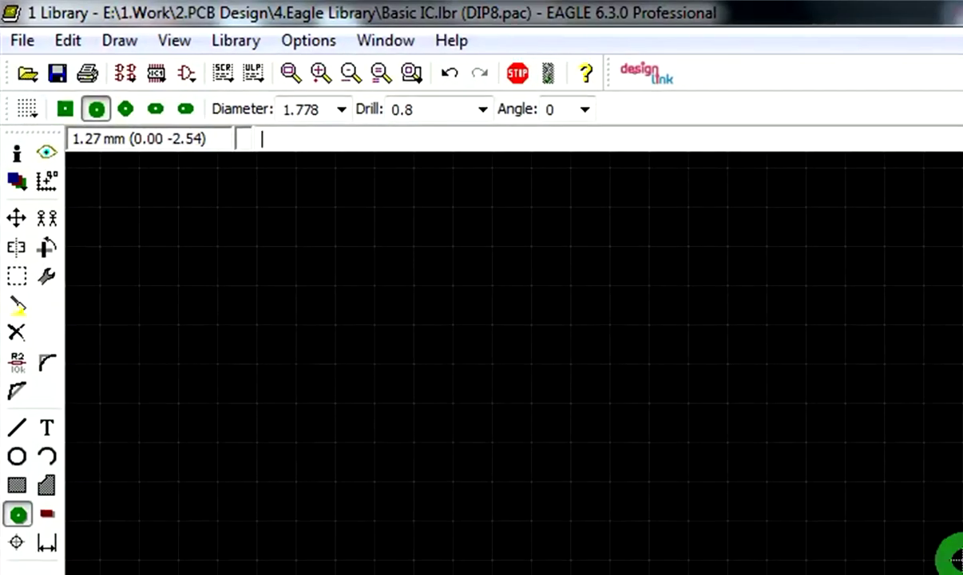
click(492, 326)
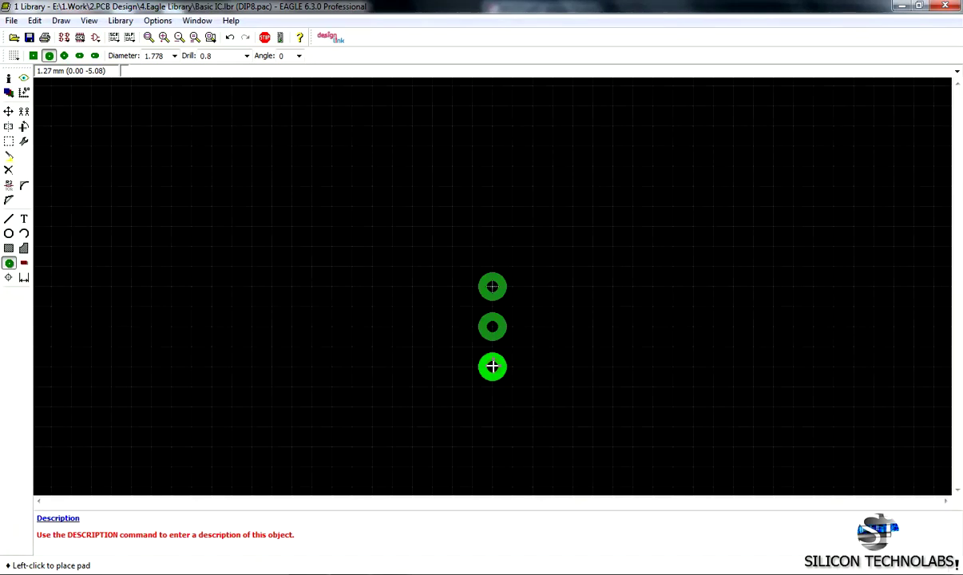
click(492, 367)
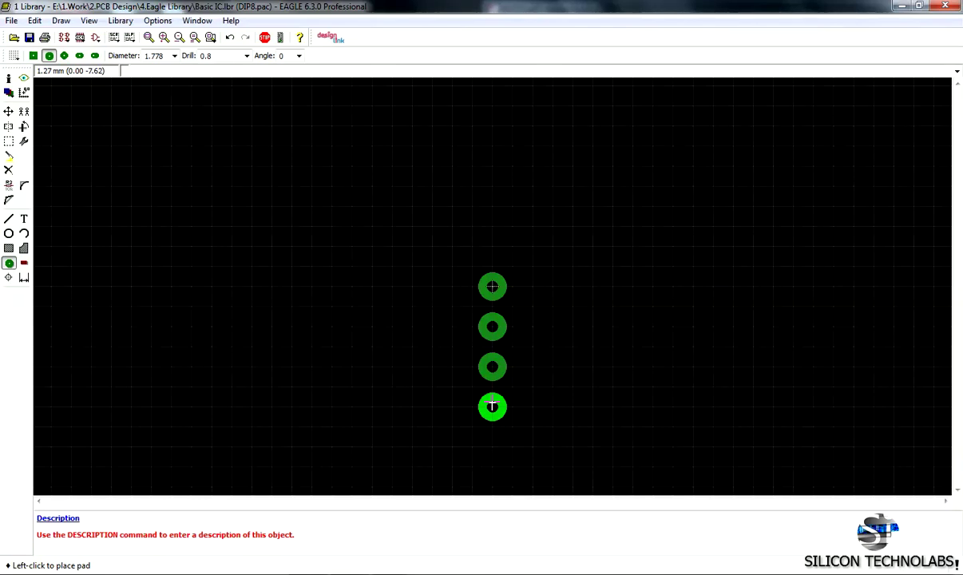
click(492, 406)
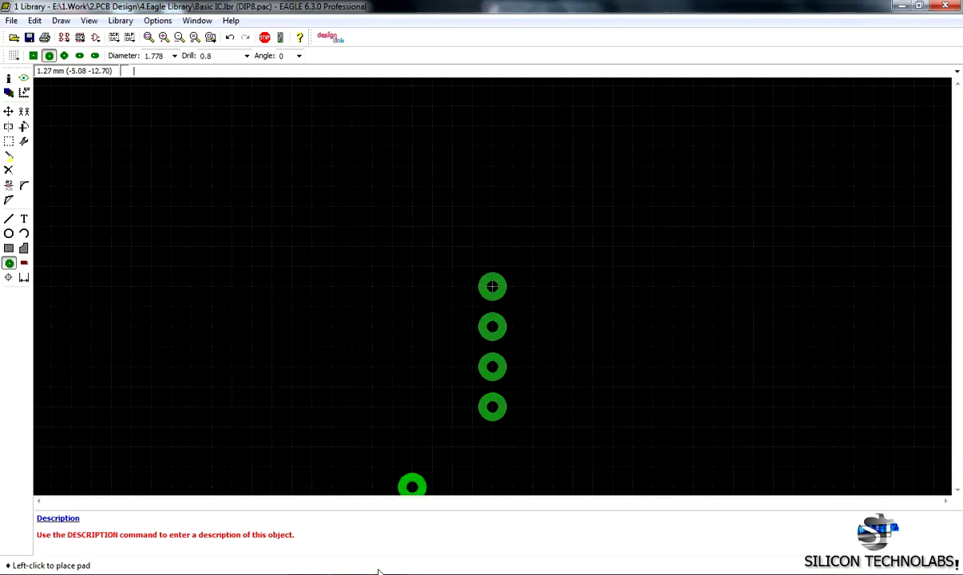
mouse_move(379, 572)
click(348, 511)
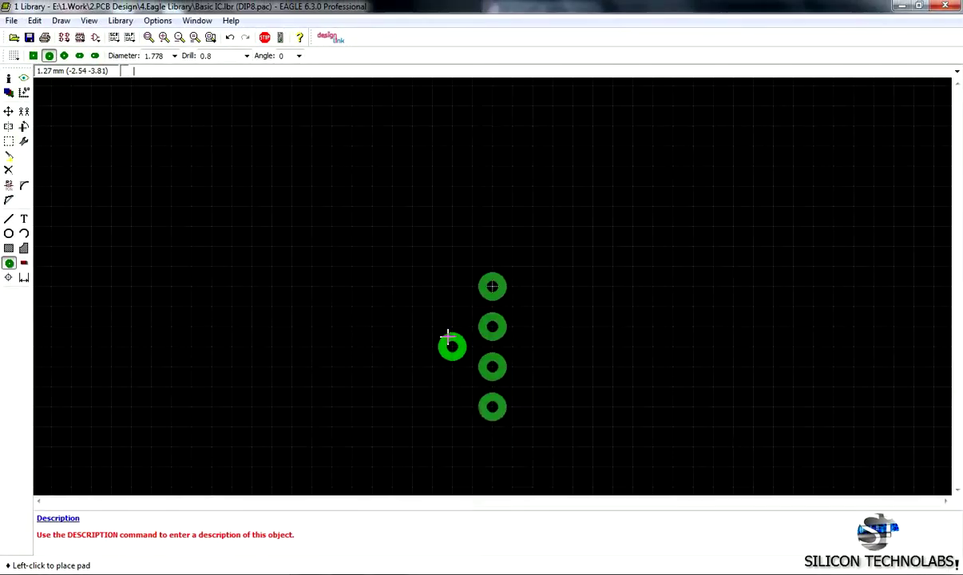
click(492, 407)
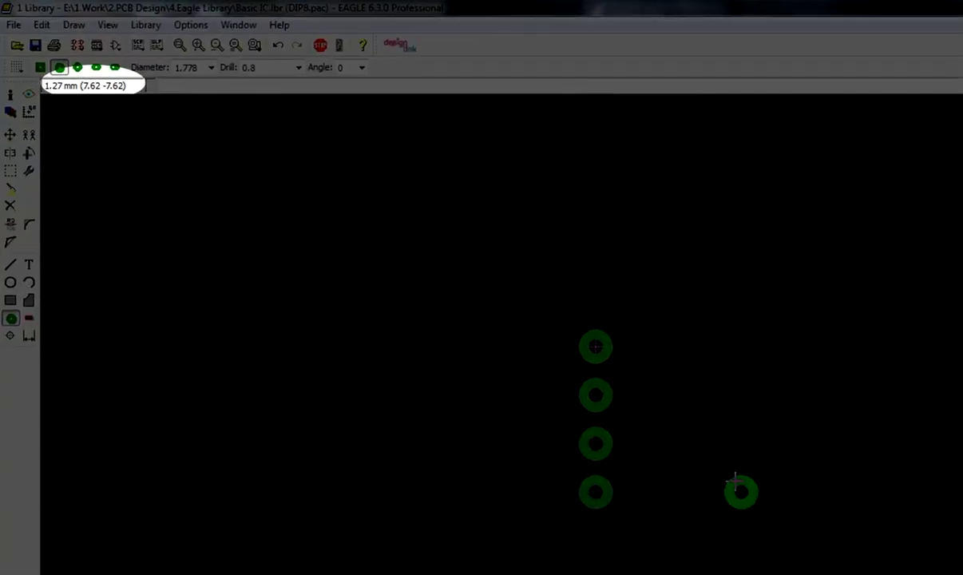
Step: Add four more pads in a parallel column, from bottom to top
click(741, 491)
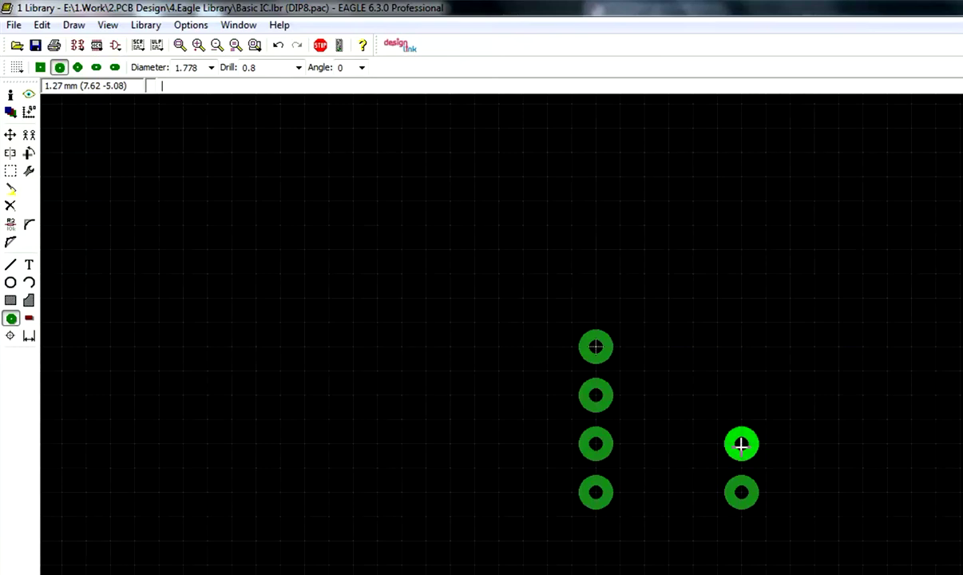
click(741, 440)
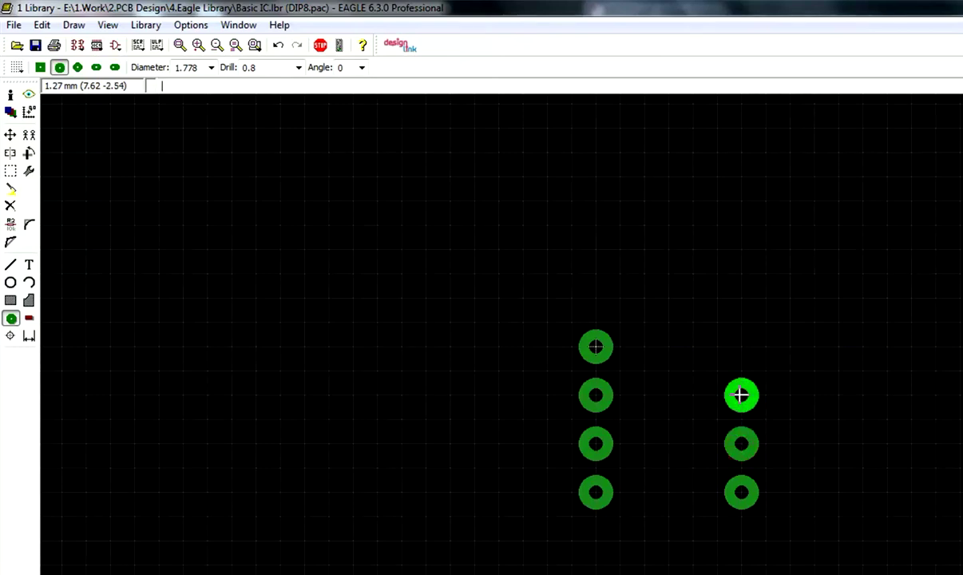
click(741, 394)
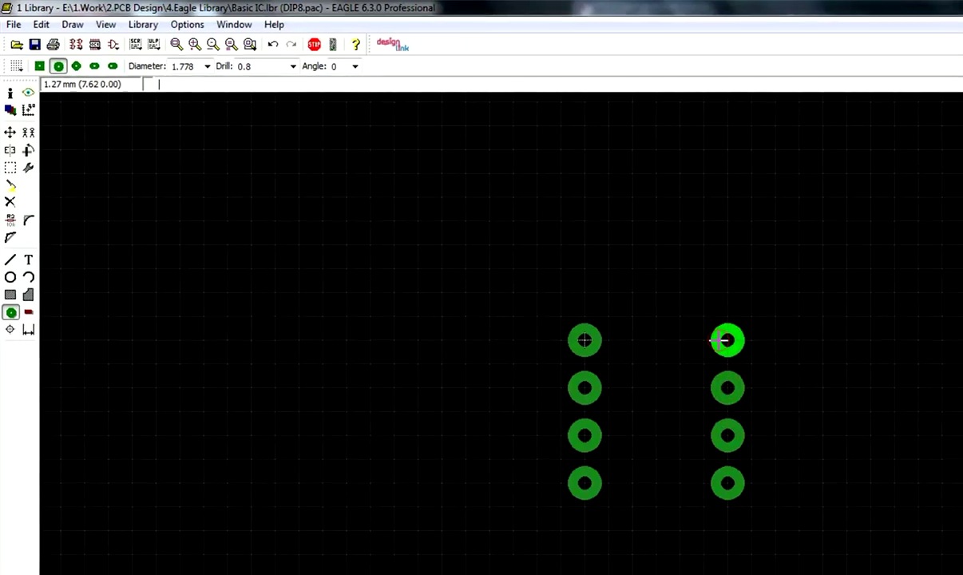
click(741, 346)
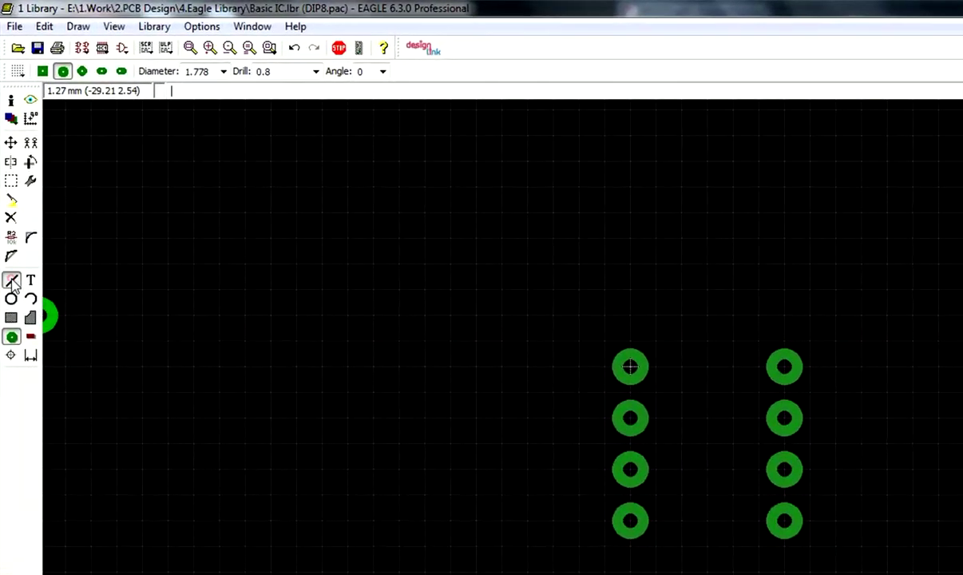
Step: Set up line drawing on layer 21 tPlace with a 0.635 grid, zoomed to the pads
click(11, 281)
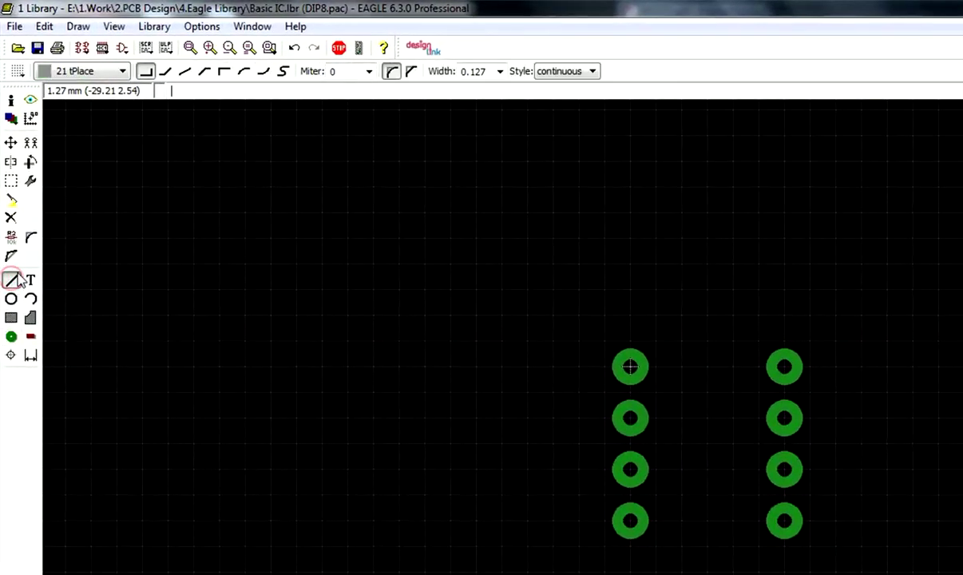
click(83, 72)
scroll(94, 239, down, 1)
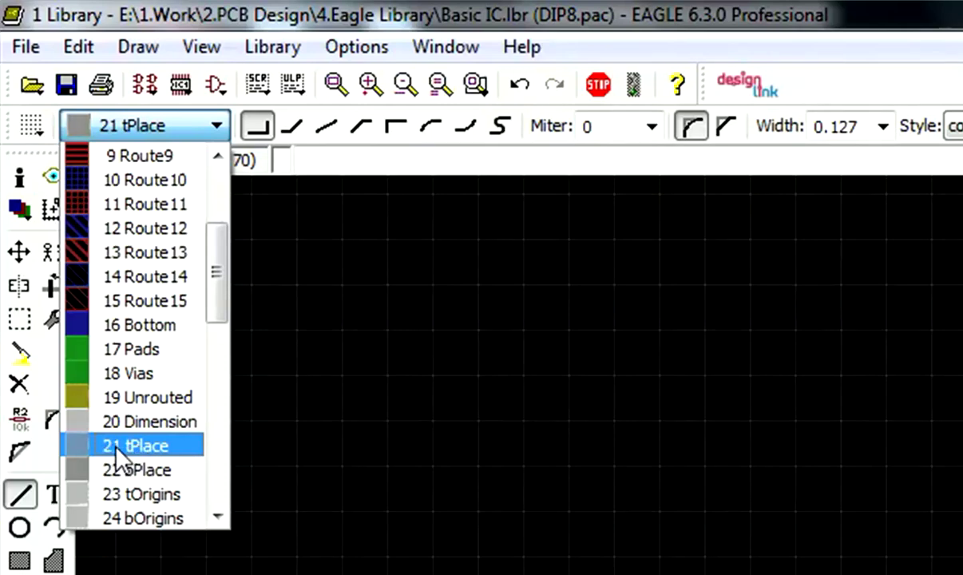
click(115, 449)
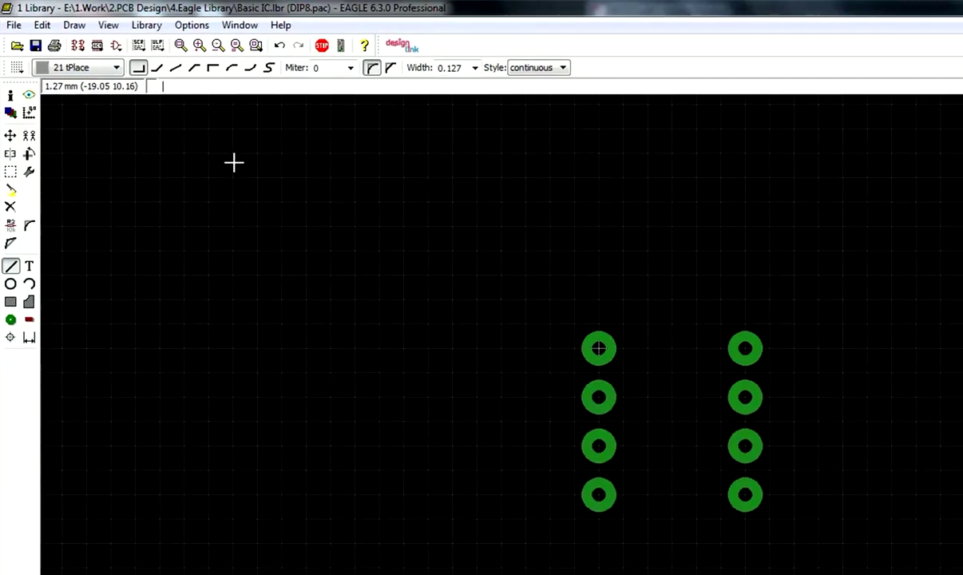
text(grid 0.635)
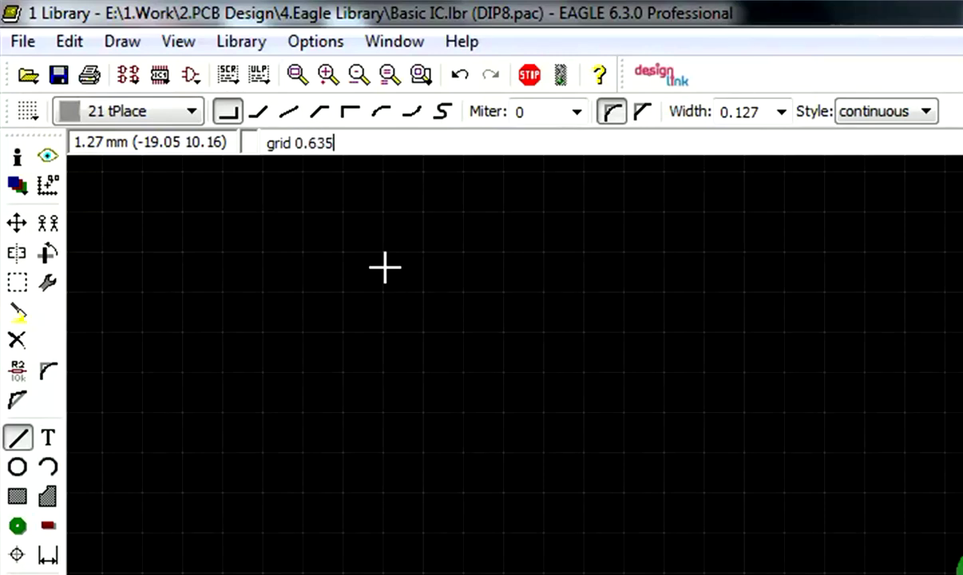
key(Return)
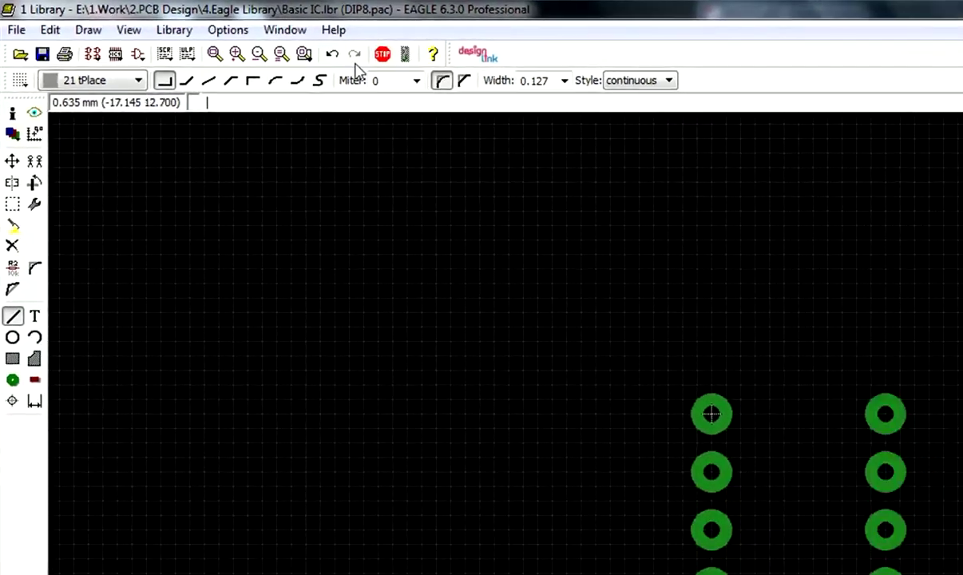
click(168, 46)
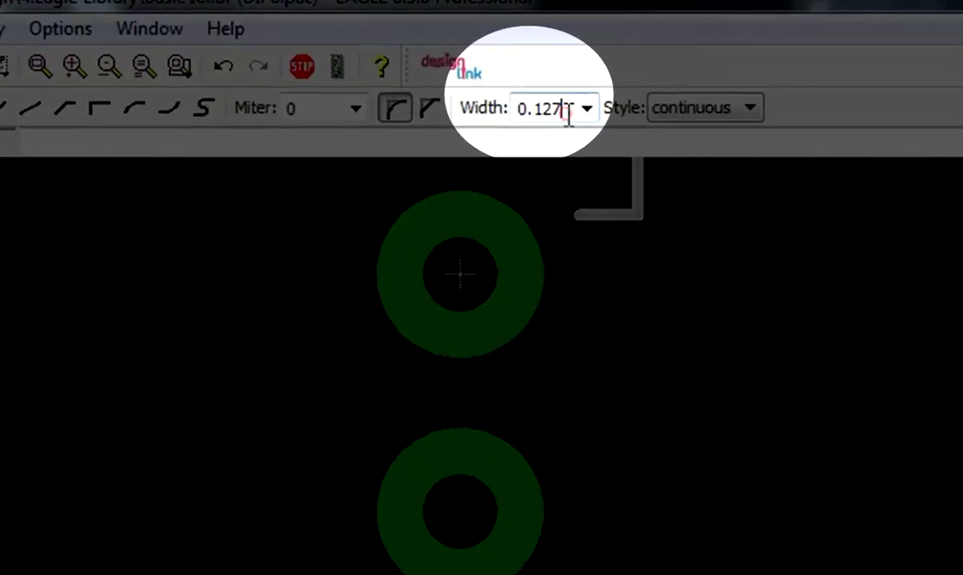
Step: Set line width 0.2 and draw the top outline with a rounded notch
click(440, 68)
key(BackSpace)
key(BackSpace)
key(BackSpace)
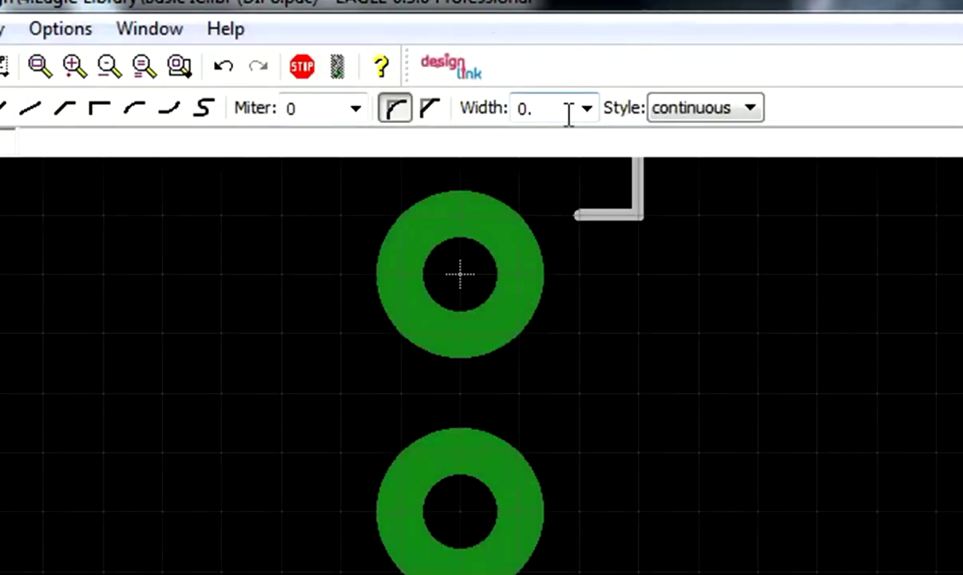
text(2)
key(Return)
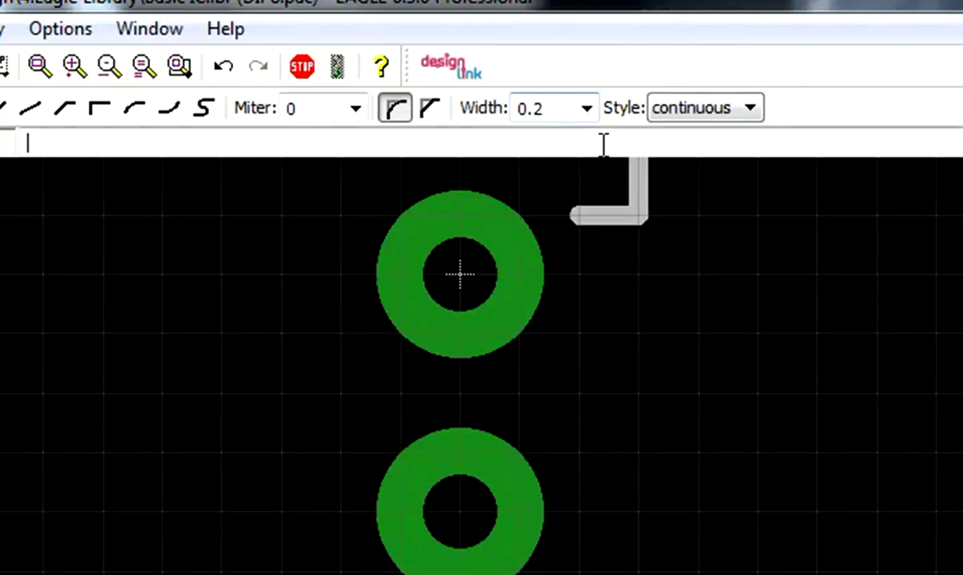
click(735, 225)
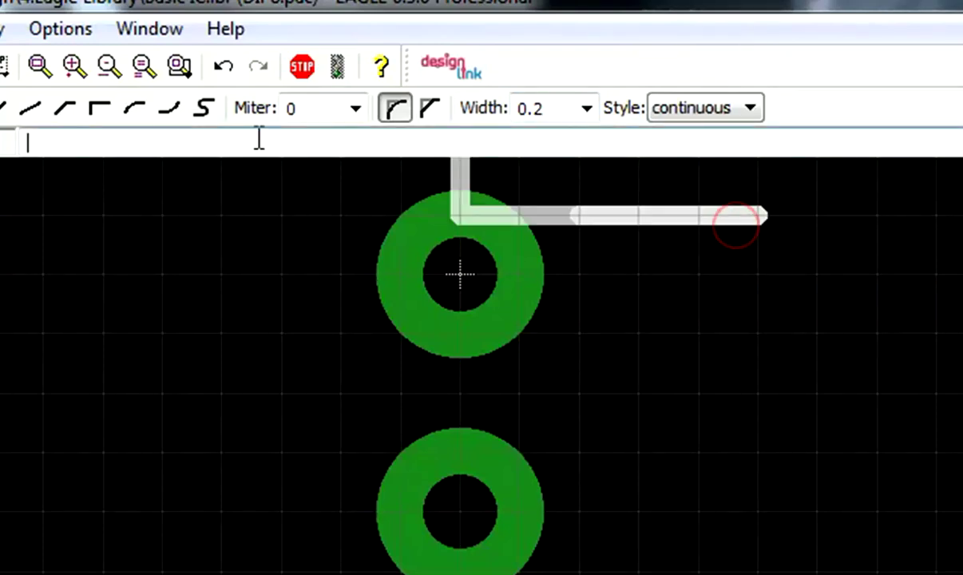
click(168, 107)
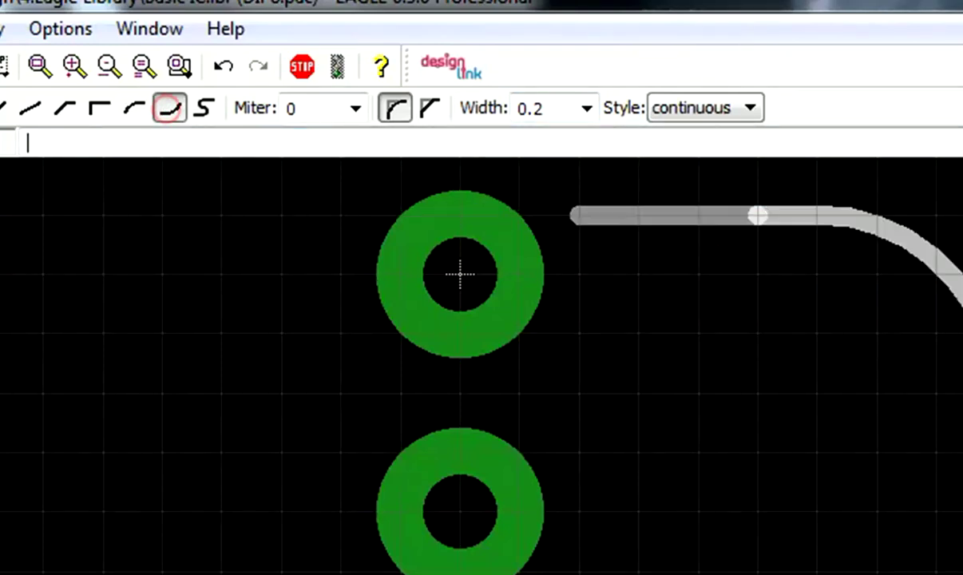
click(817, 285)
click(135, 107)
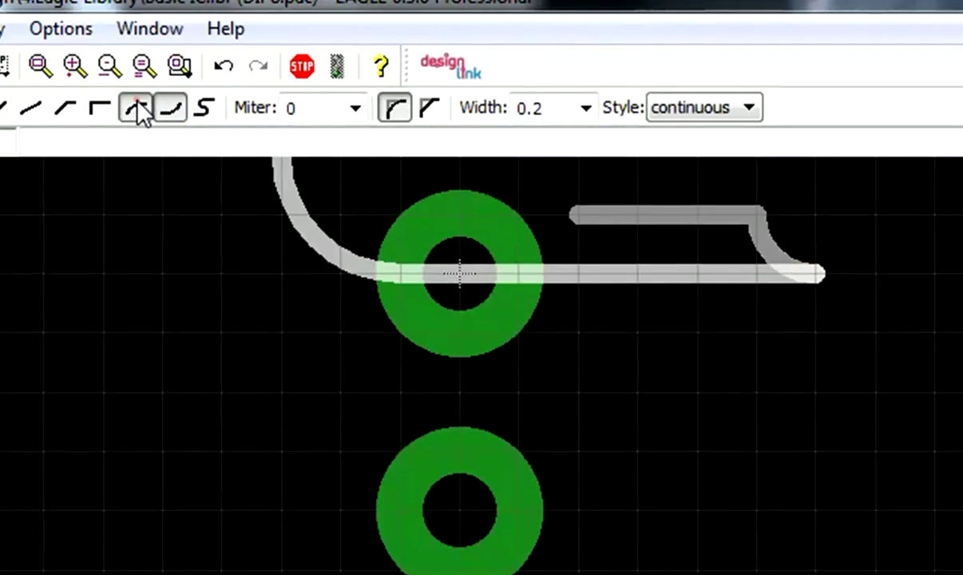
click(764, 177)
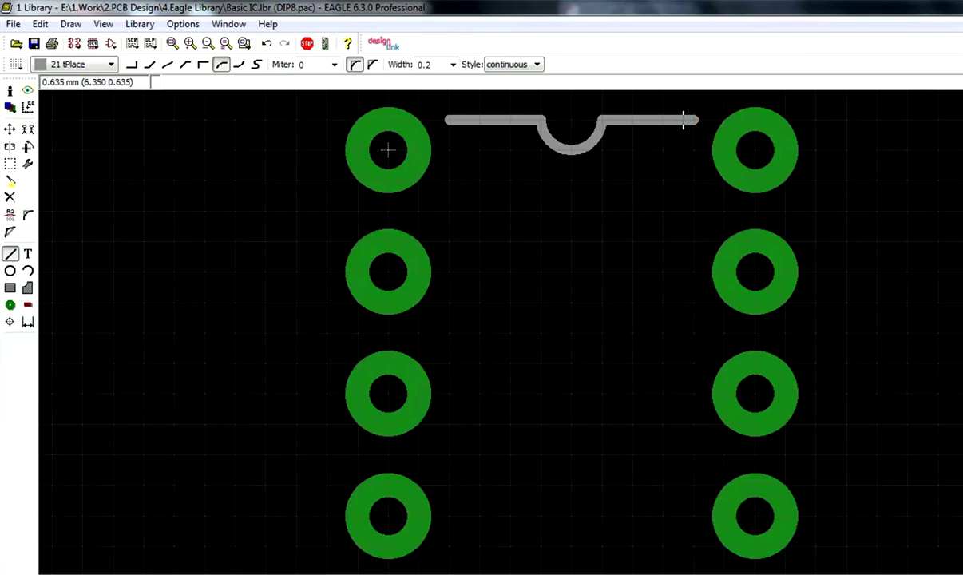
Step: Draw the straight bottom outline line between the lower pads
click(449, 546)
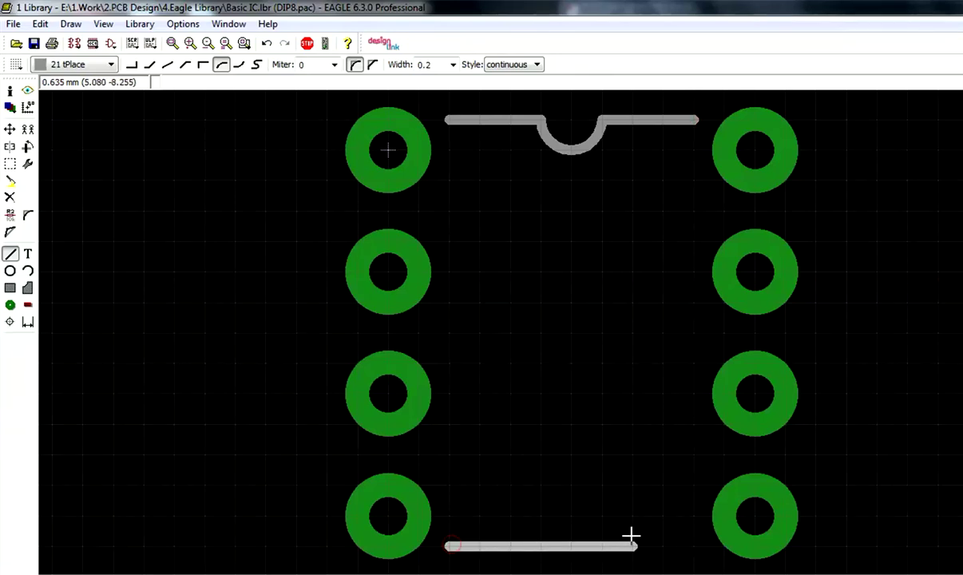
click(682, 535)
scroll(608, 381, down, 3)
scroll(608, 381, down, 1)
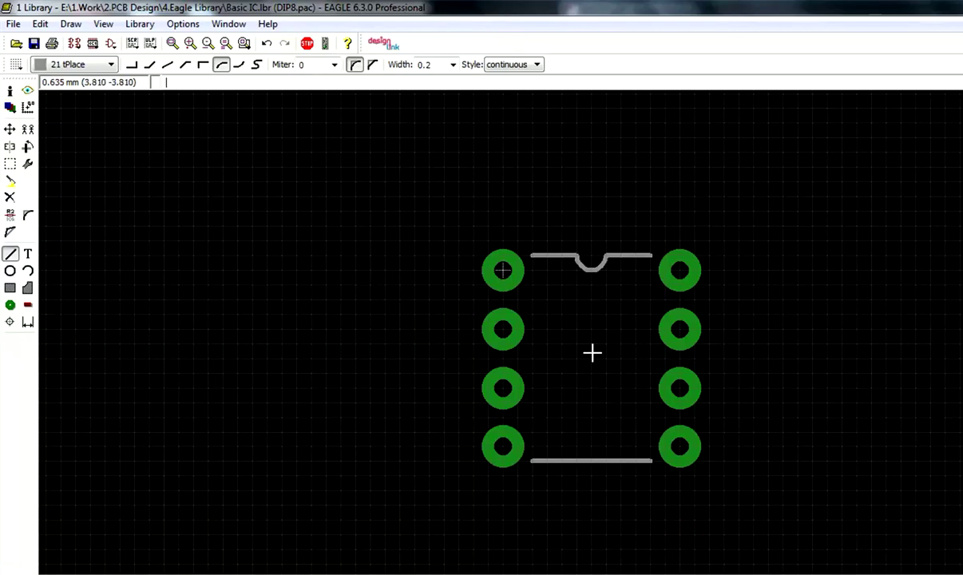
scroll(592, 353, down, 1)
Step: Rename the left-column pads 1, 2, 3 and 4 from top to bottom
scroll(625, 376, up, 1)
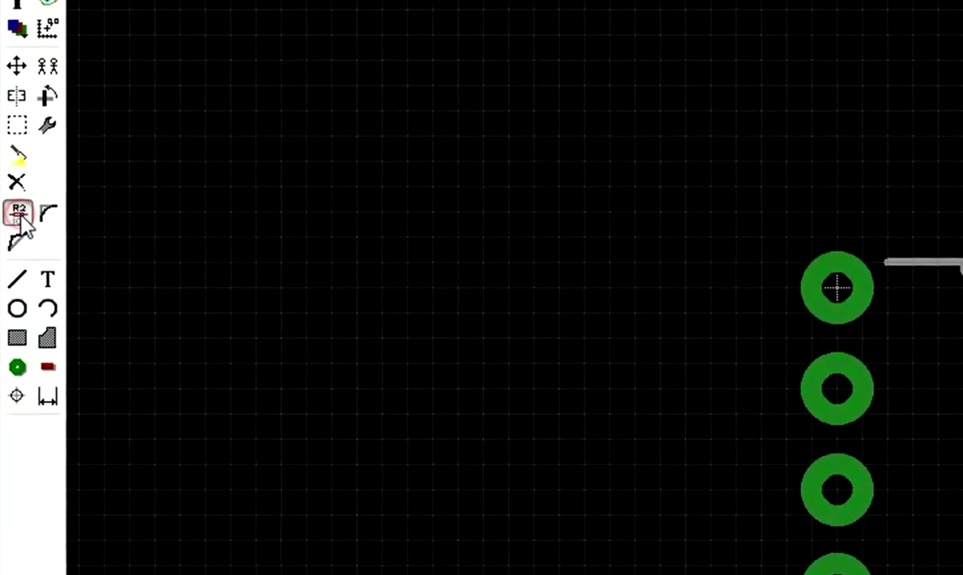
click(12, 216)
click(842, 288)
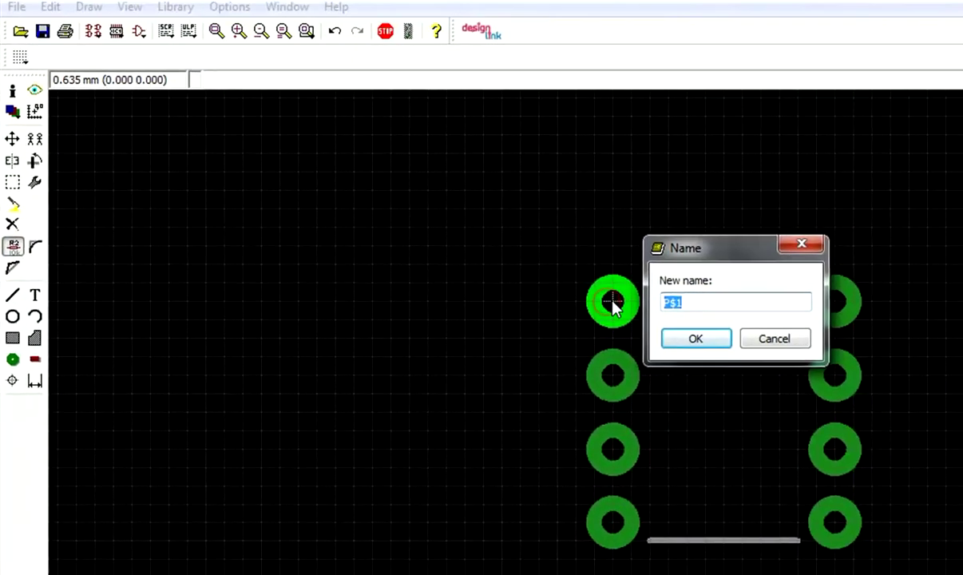
text(1)
key(Return)
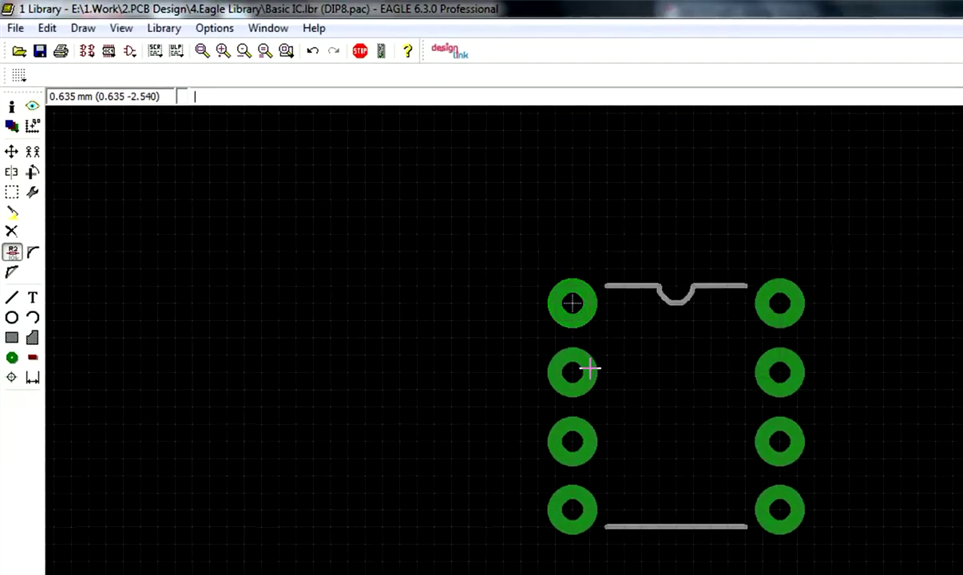
click(573, 372)
text(2)
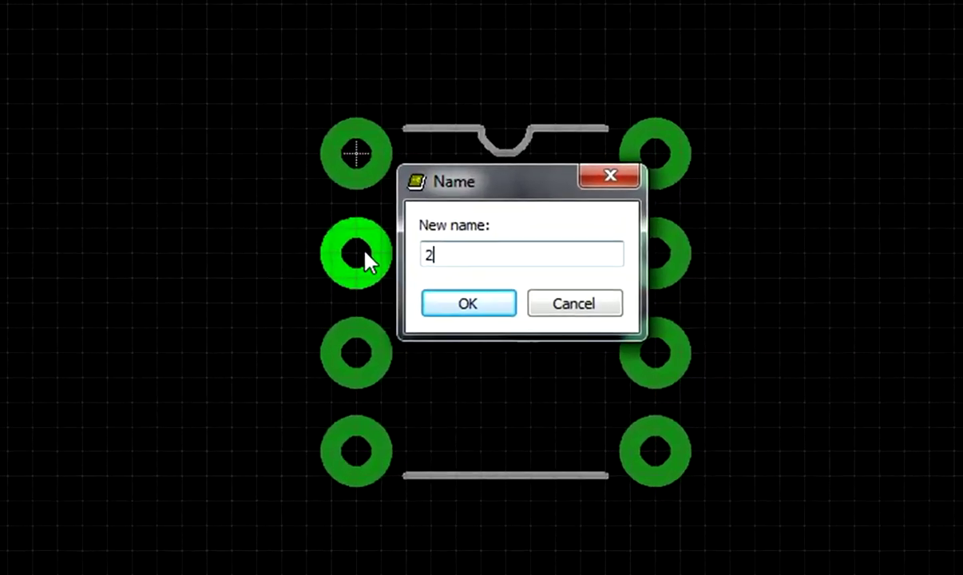
key(Return)
click(537, 429)
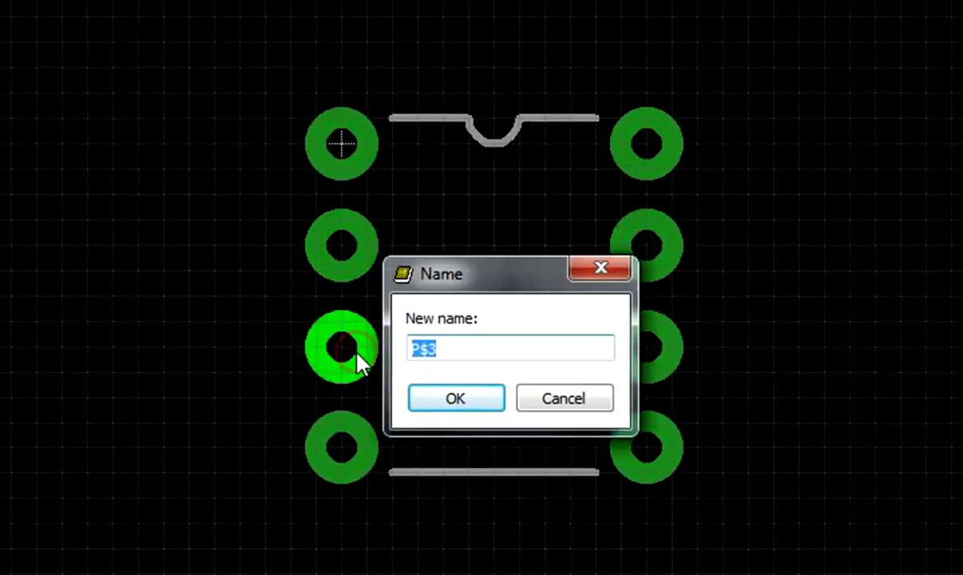
text(3)
key(Return)
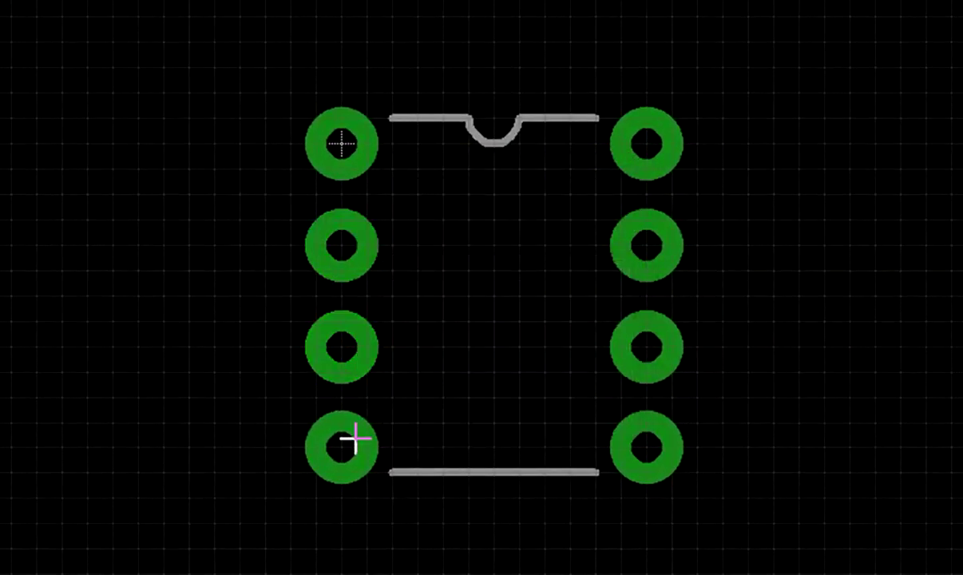
click(357, 442)
text(4)
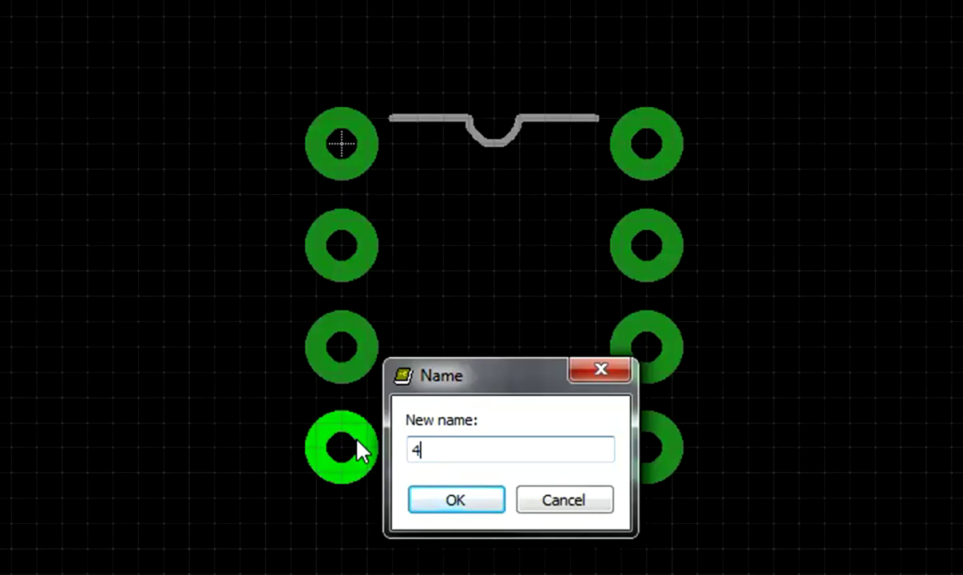
key(Return)
Step: Rename the right-column pads 5, 6, 7 and 8 from bottom to top
click(665, 446)
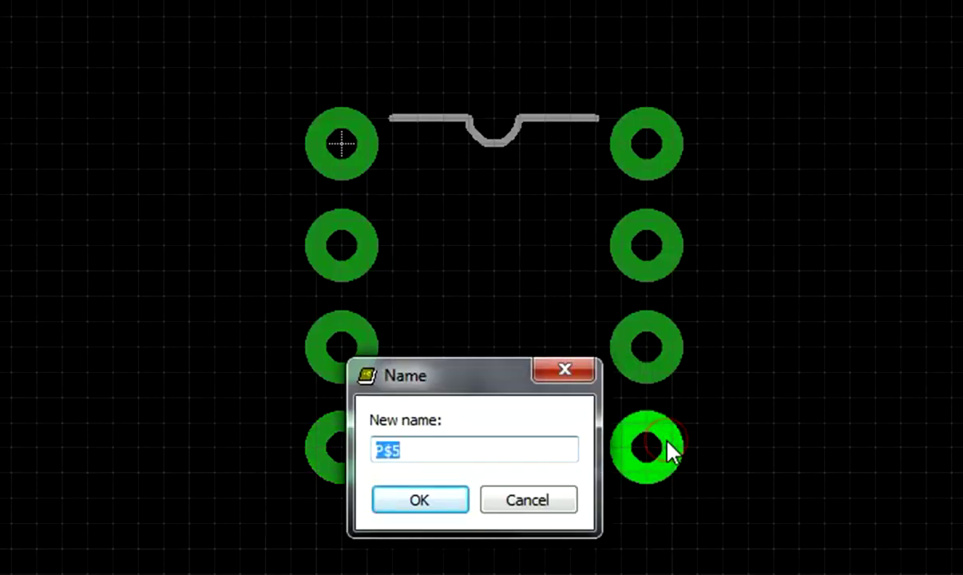
text(5)
key(Return)
click(651, 365)
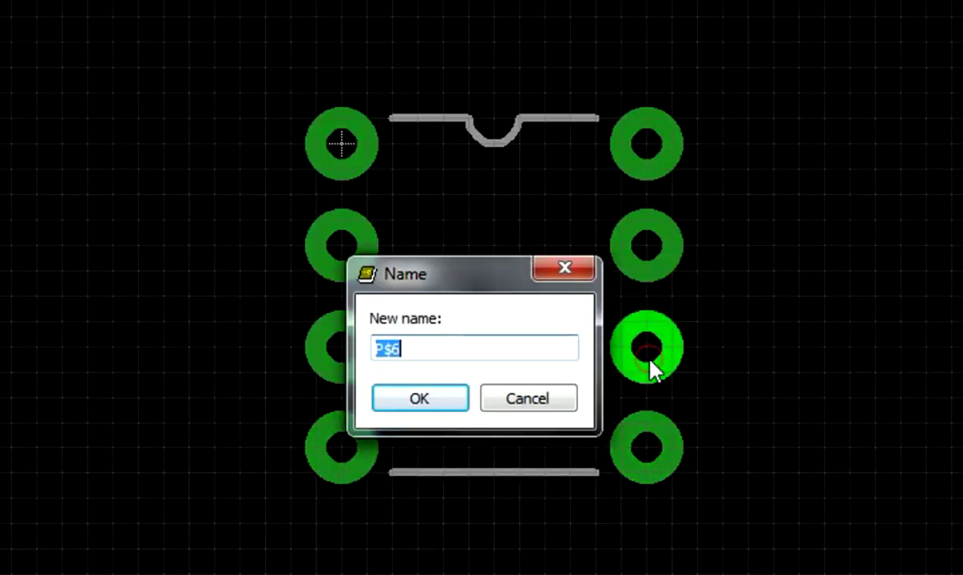
text(6)
key(Return)
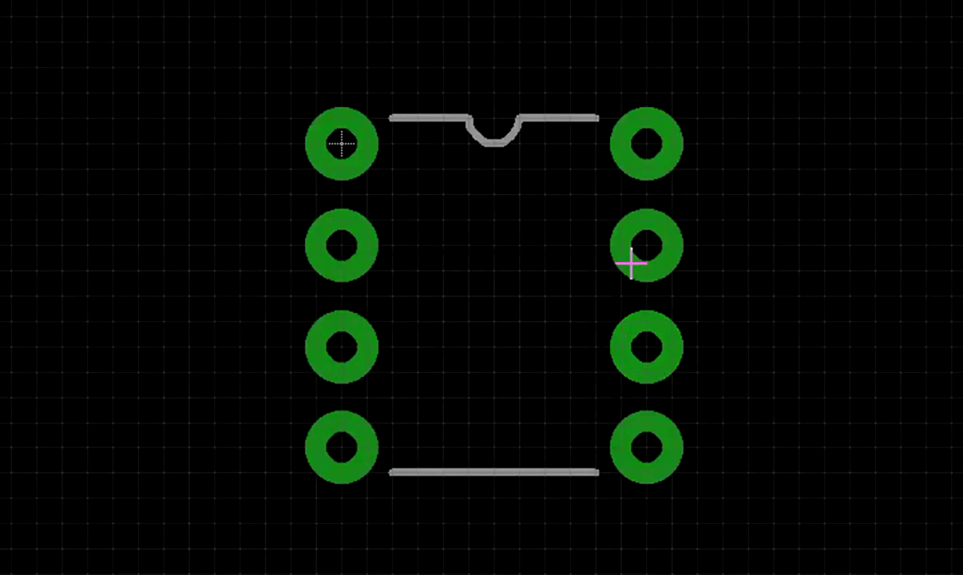
click(638, 269)
text(7)
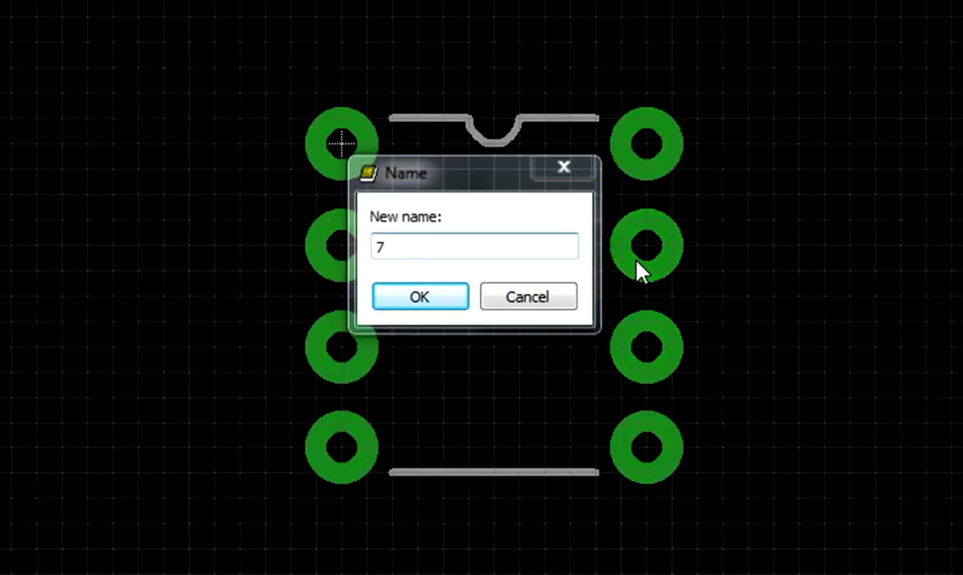
key(Return)
click(644, 155)
text(8)
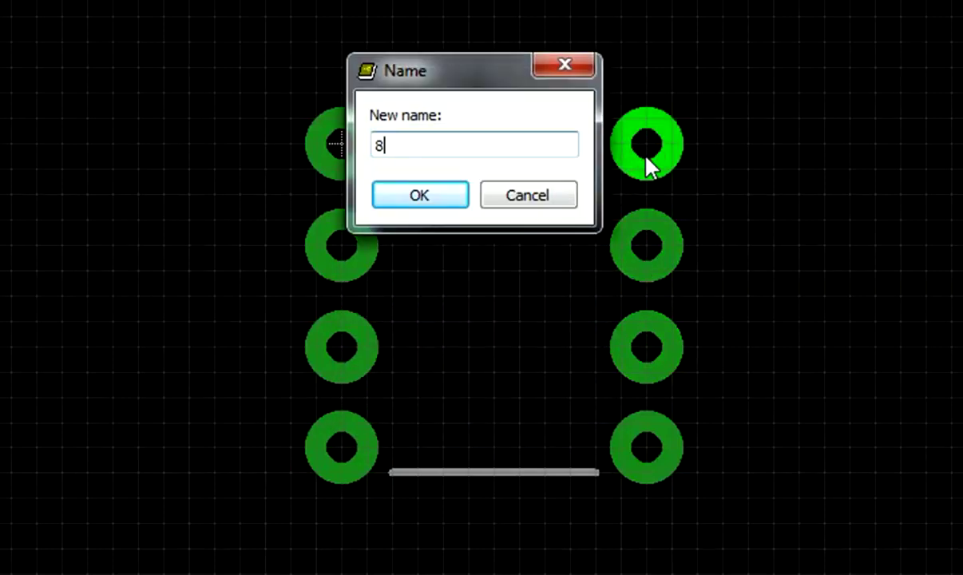
key(Return)
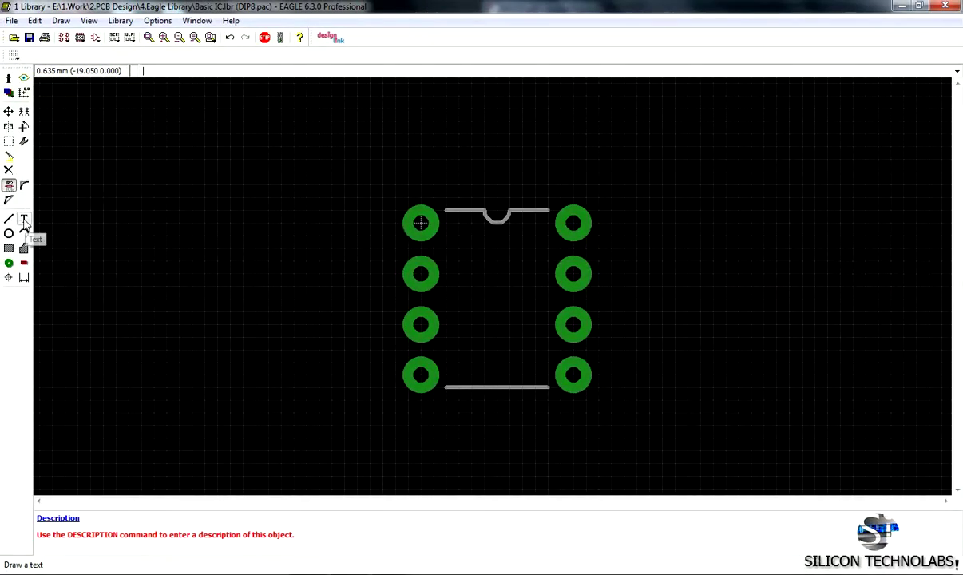
Step: Cancel the text entry, save the library and open the NE555 symbol
click(24, 222)
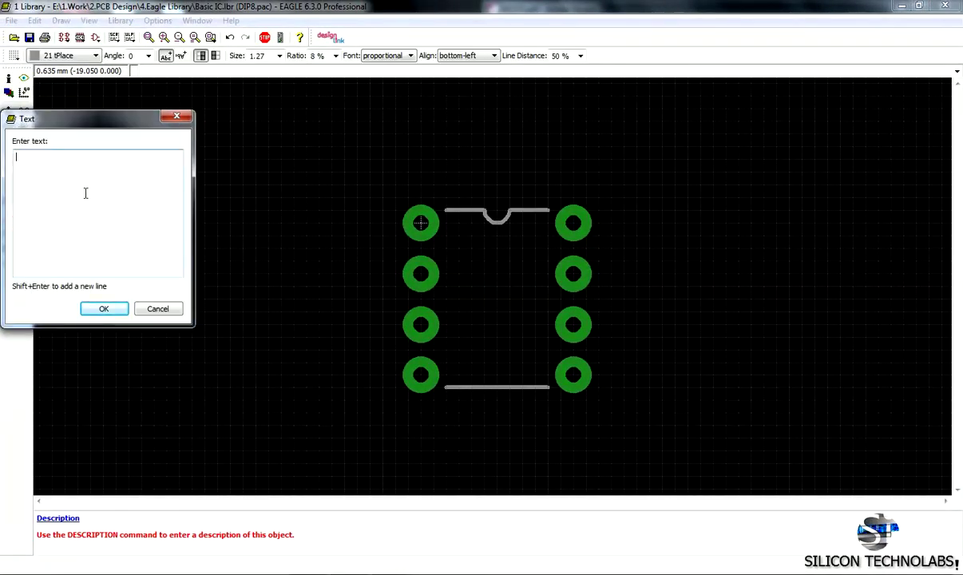
click(158, 309)
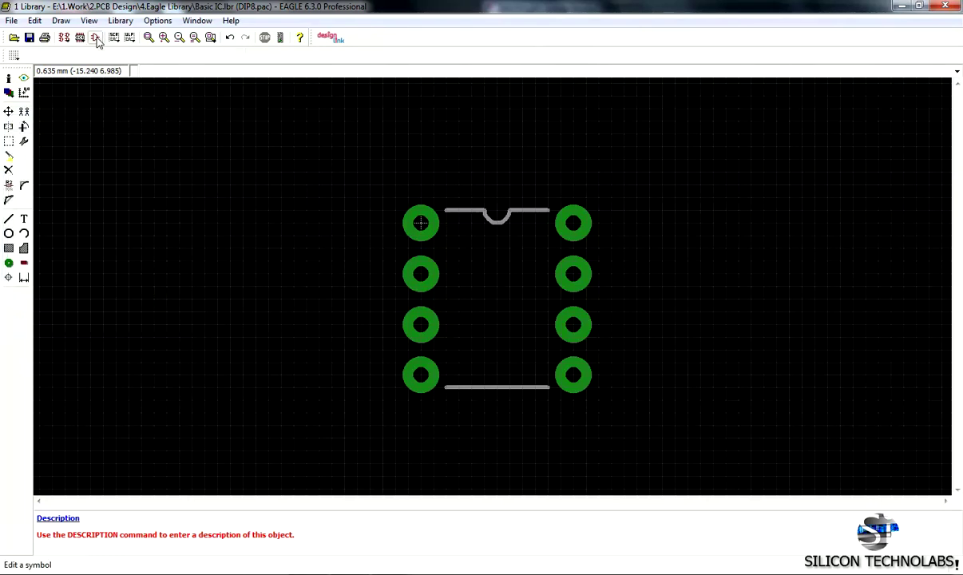
click(28, 37)
click(101, 39)
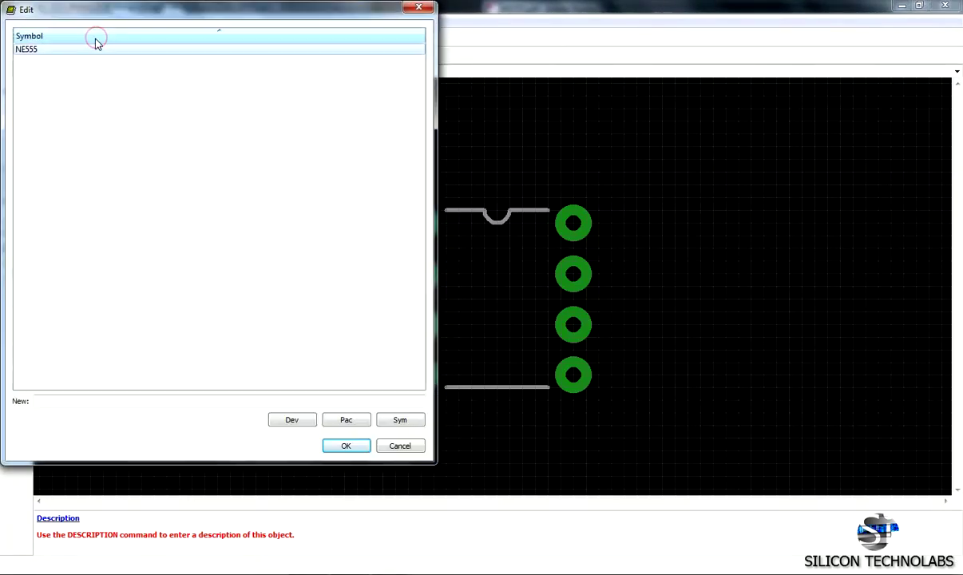
double_click(79, 49)
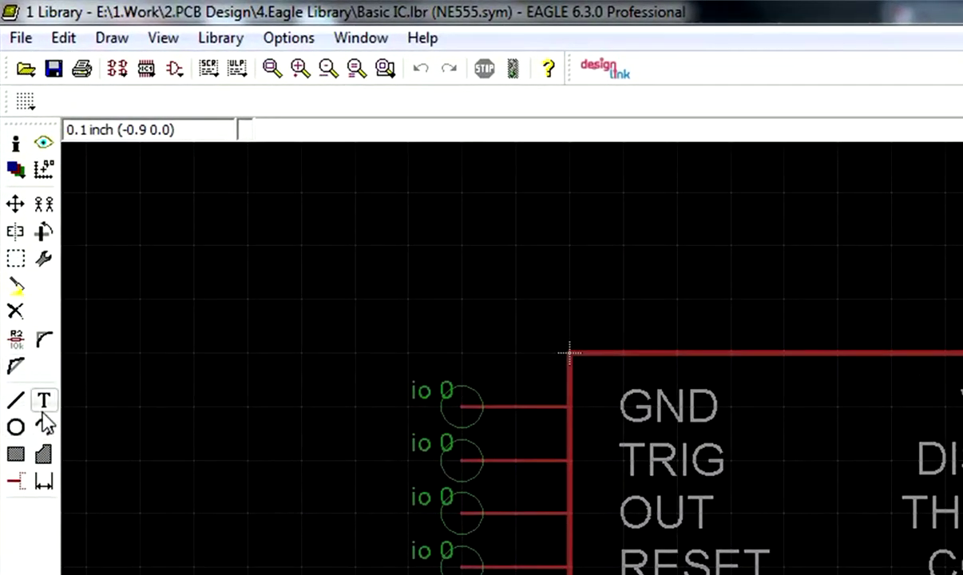
Step: Place a >name label on layer 95 Names at size 1.4224 above the symbol
click(37, 338)
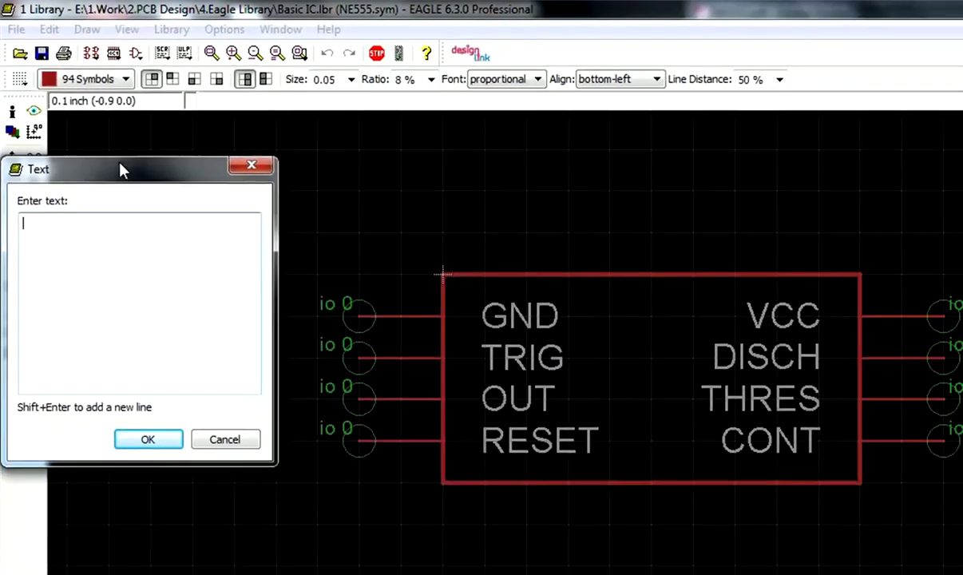
drag(118, 163, 238, 197)
click(198, 275)
text(>name)
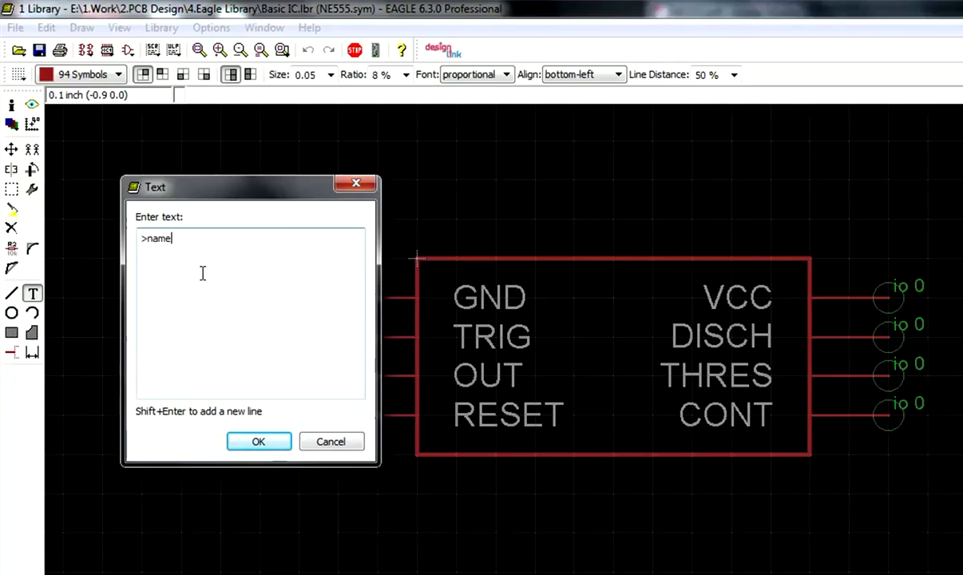
key(Return)
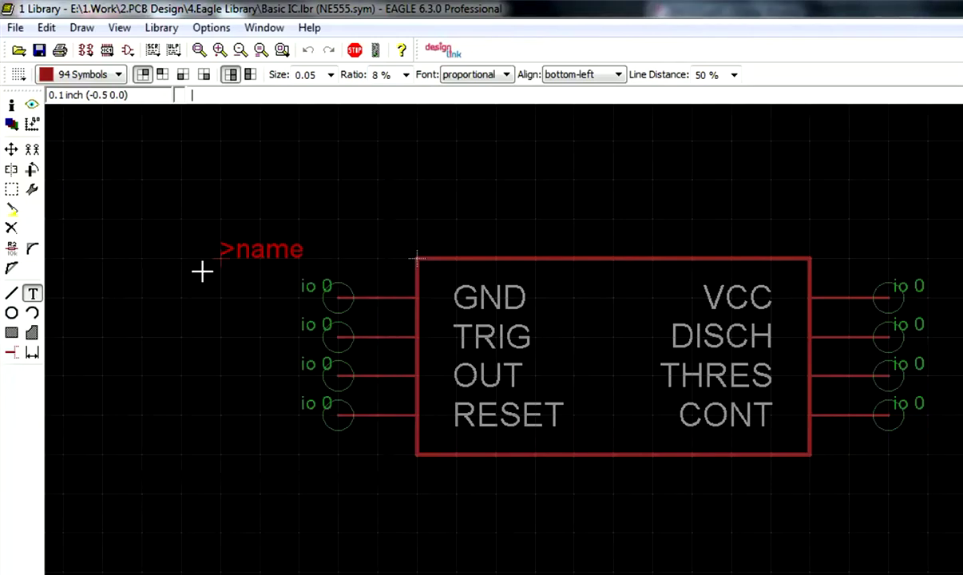
click(97, 73)
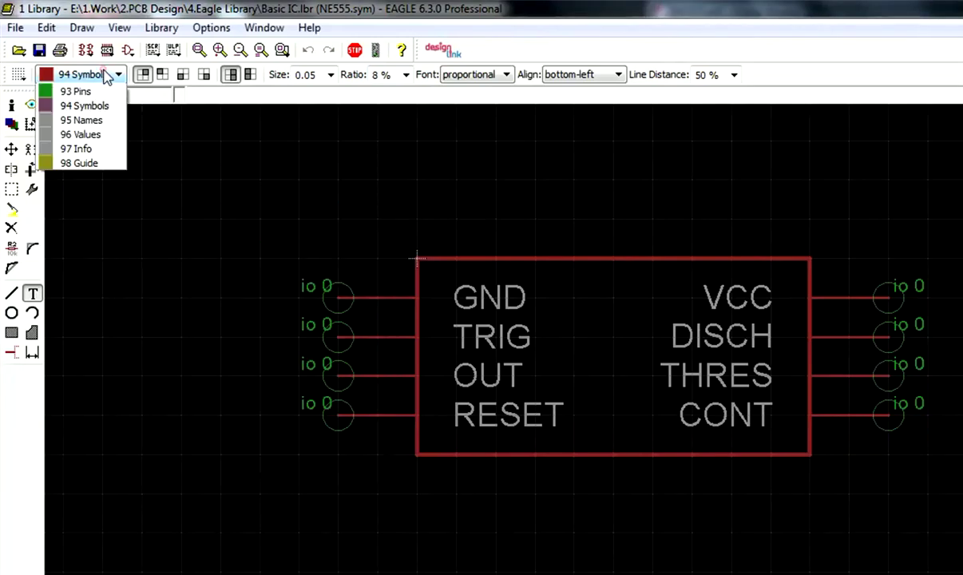
click(109, 152)
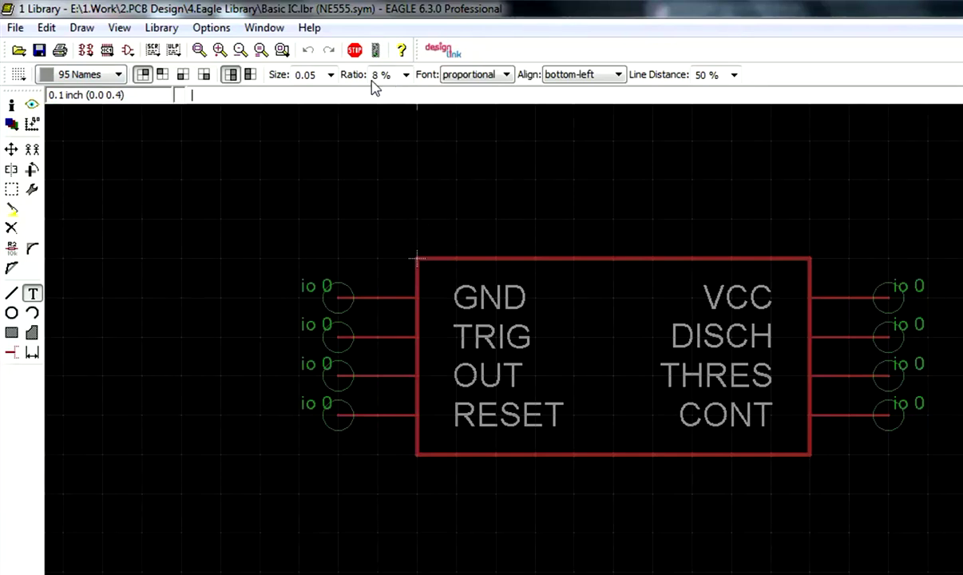
click(331, 77)
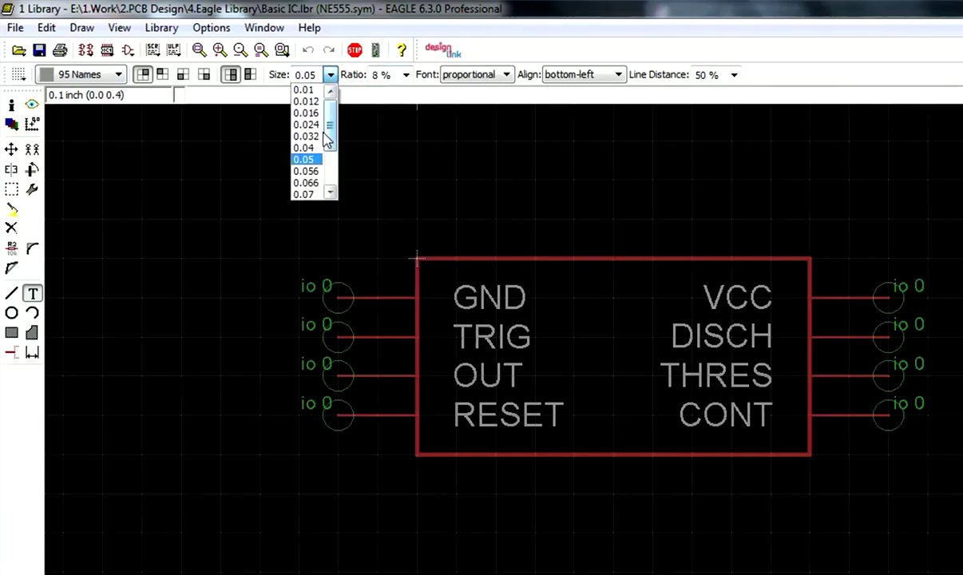
click(350, 91)
text(grid)
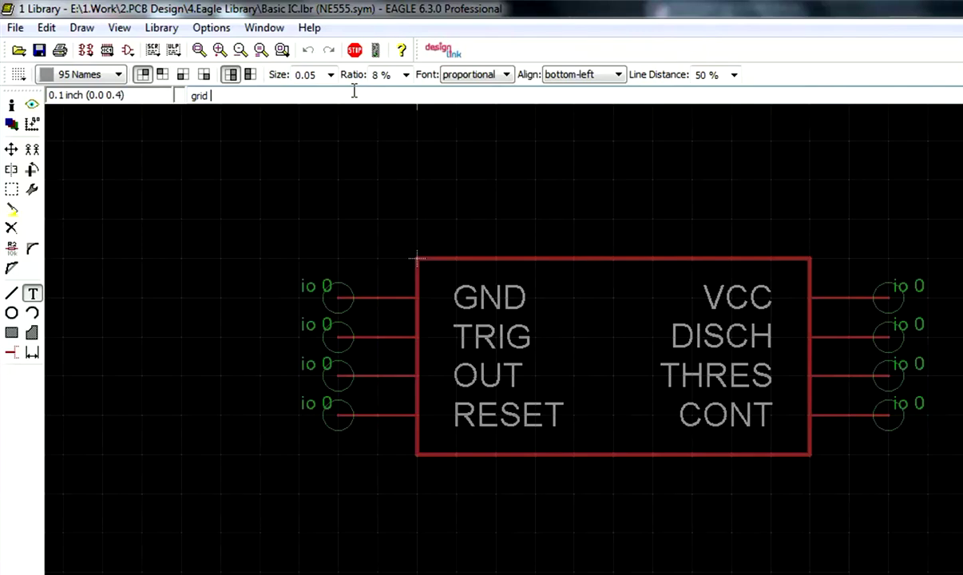
text(mm)
key(Return)
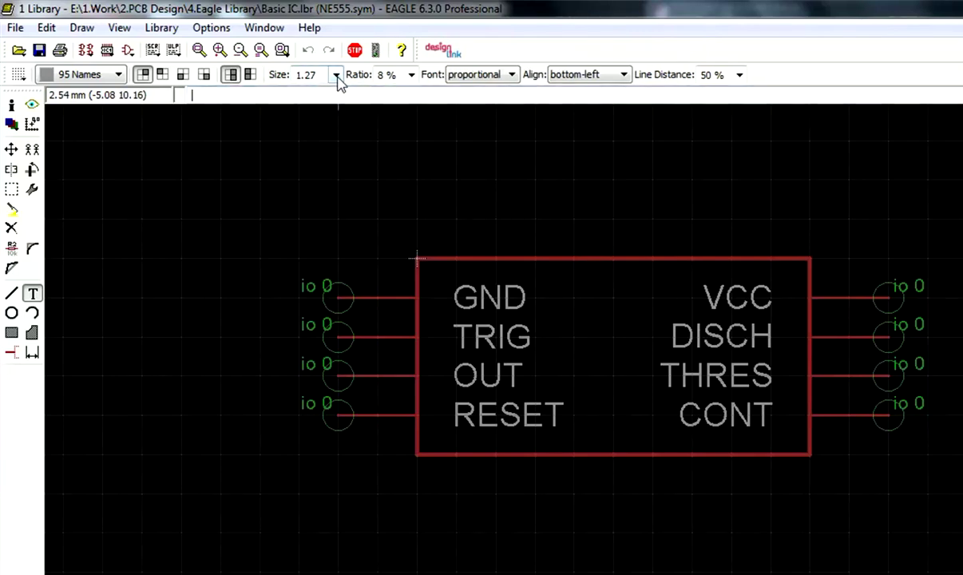
click(335, 75)
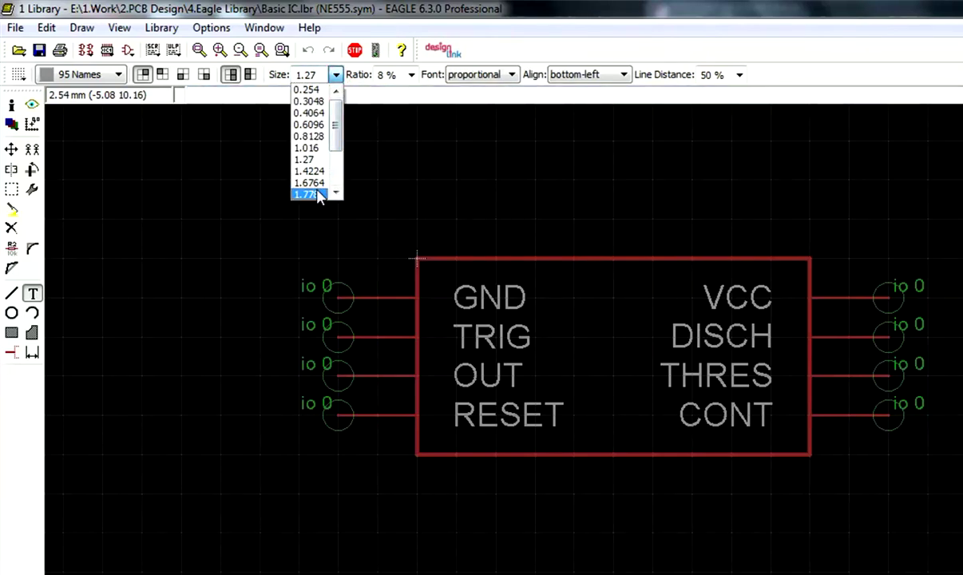
click(309, 171)
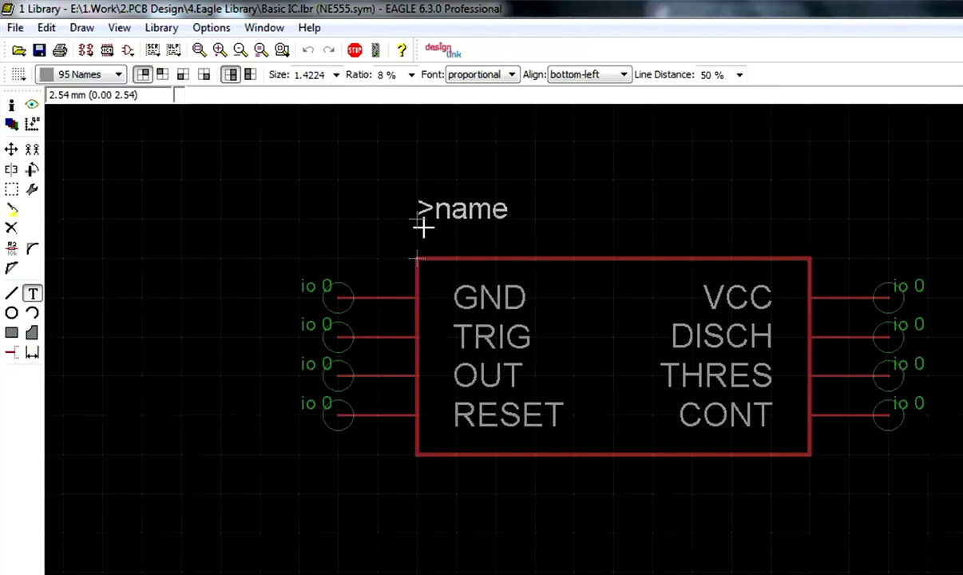
click(422, 228)
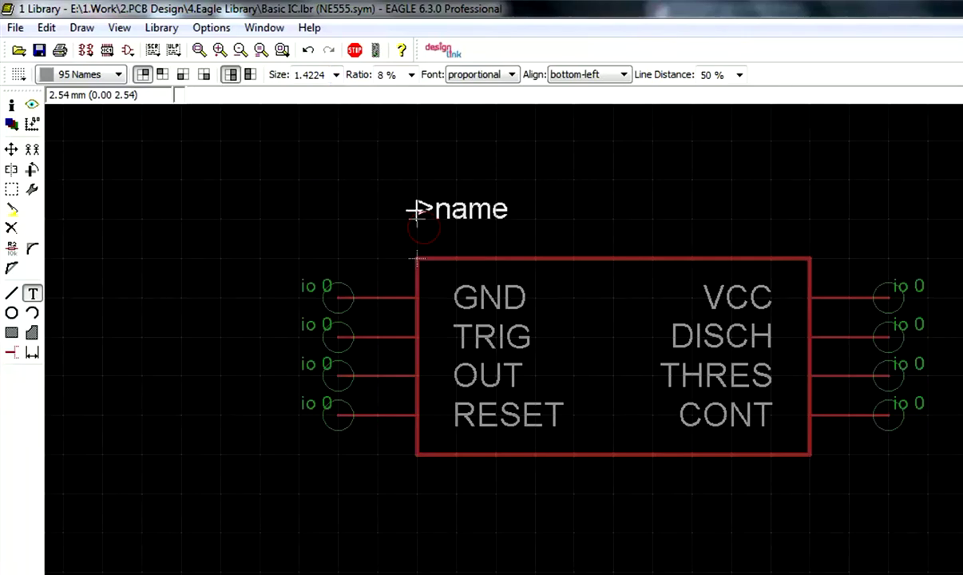
Step: Place a >value label on layer 96 Values just right of >name
click(34, 295)
text(>value)
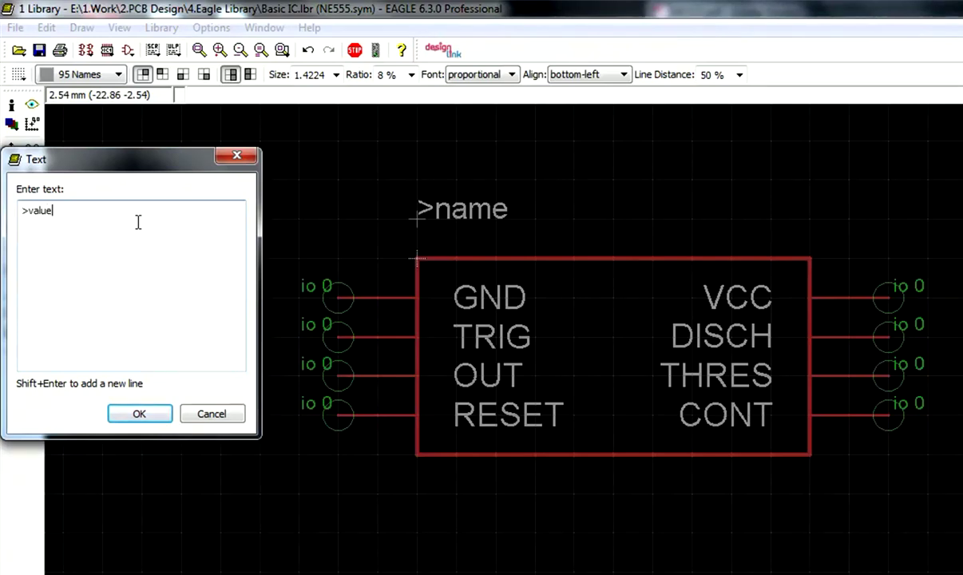
key(Return)
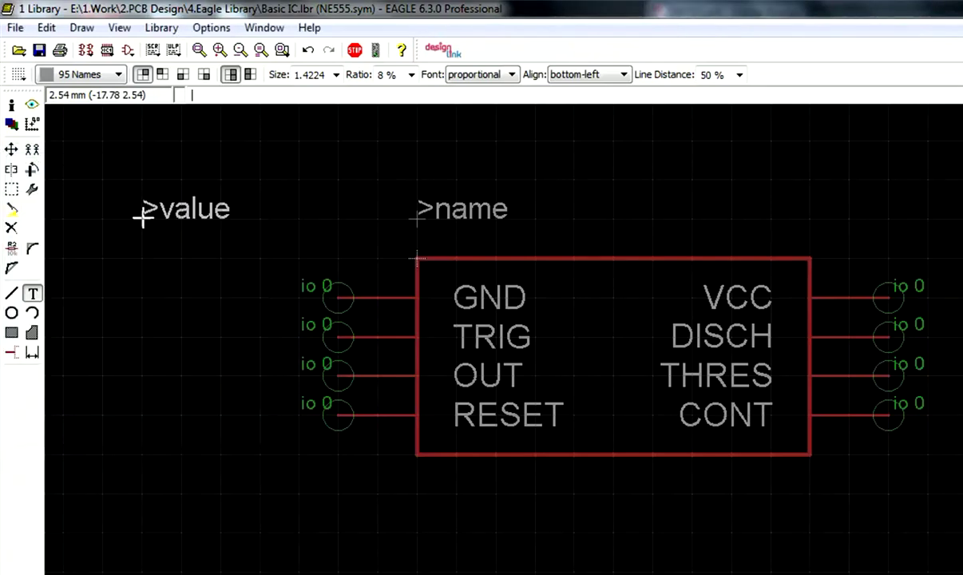
click(102, 76)
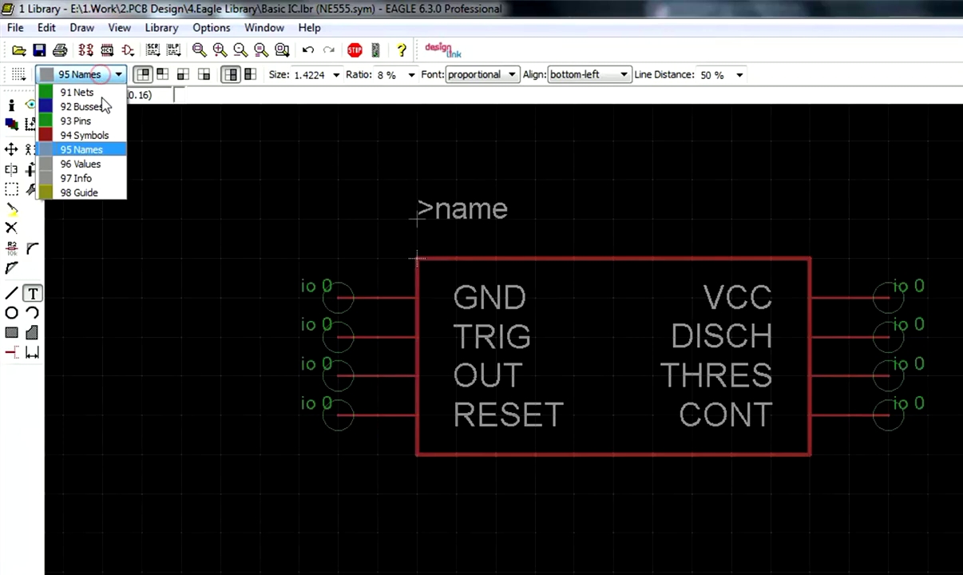
click(83, 165)
text(>value)
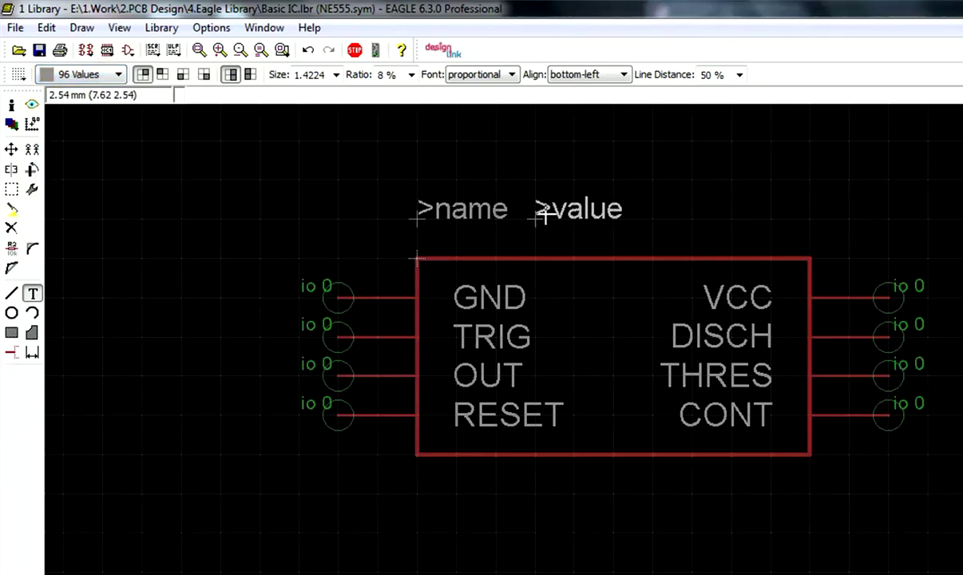
click(543, 214)
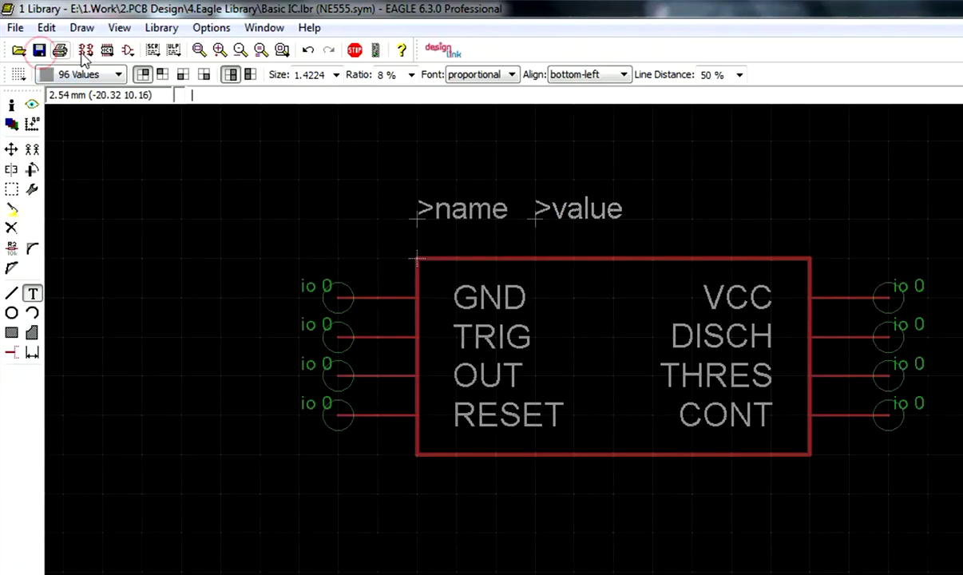
Step: Open the DIP8 package and place a >name label on tNames above the first pad
click(107, 50)
double_click(48, 68)
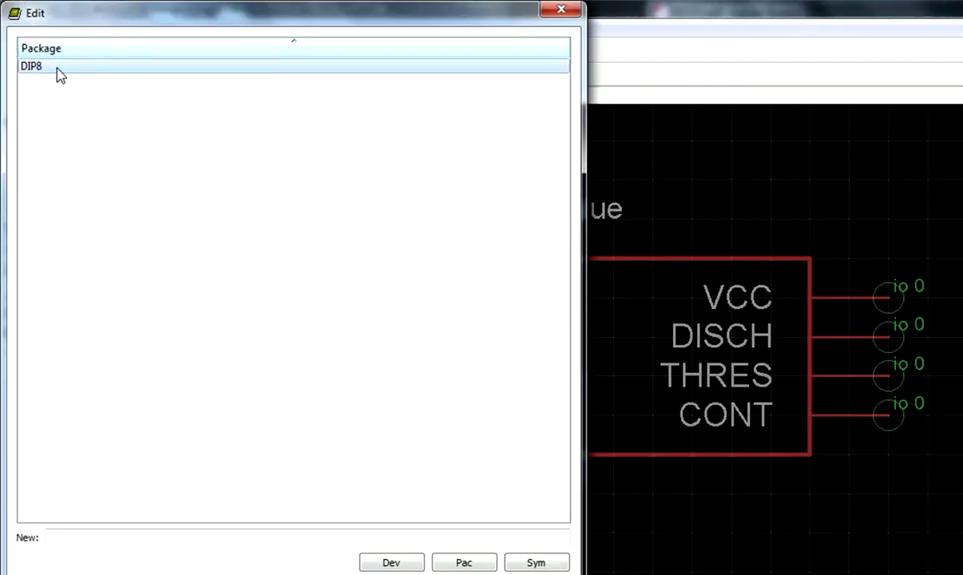
scroll(513, 306, down, 3)
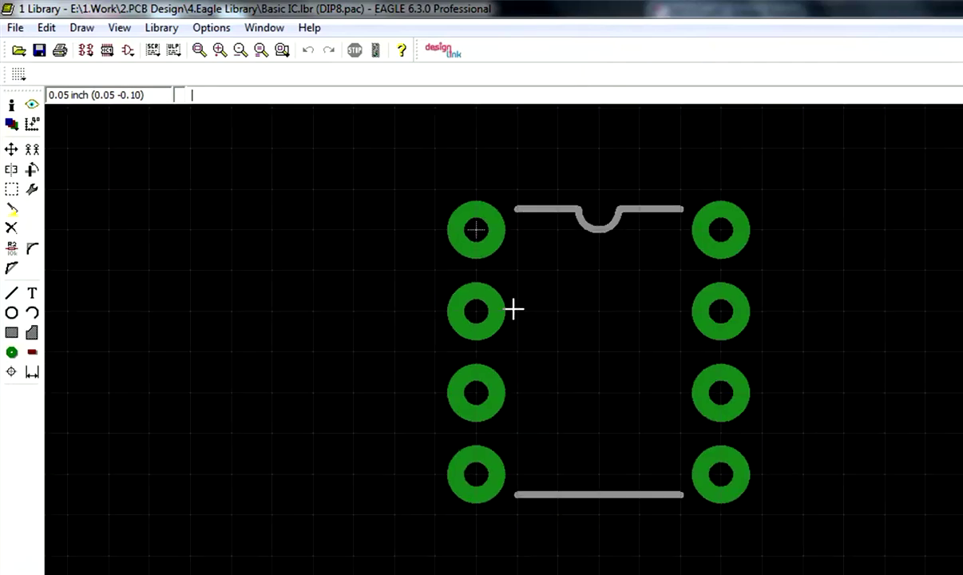
click(34, 292)
text(>name)
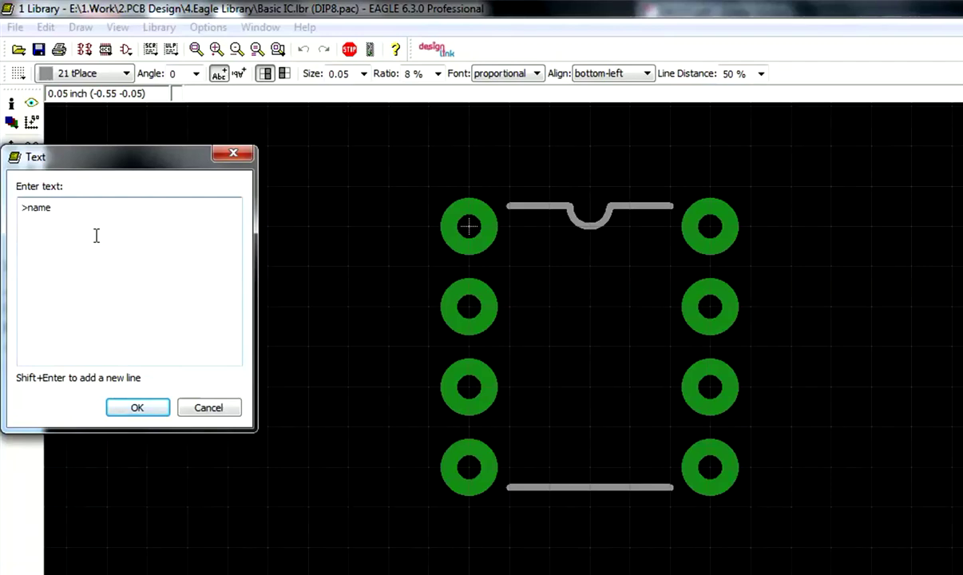
key(Return)
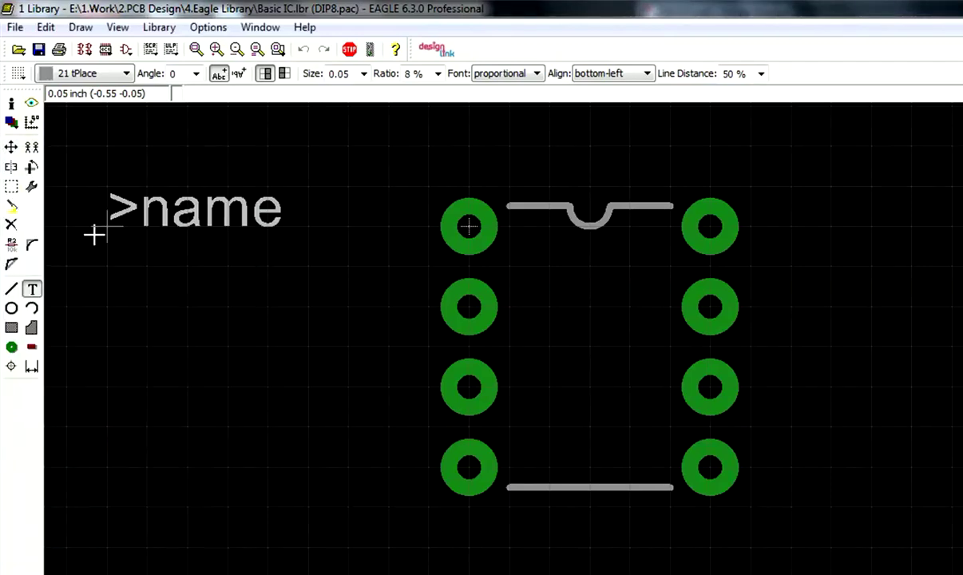
click(88, 80)
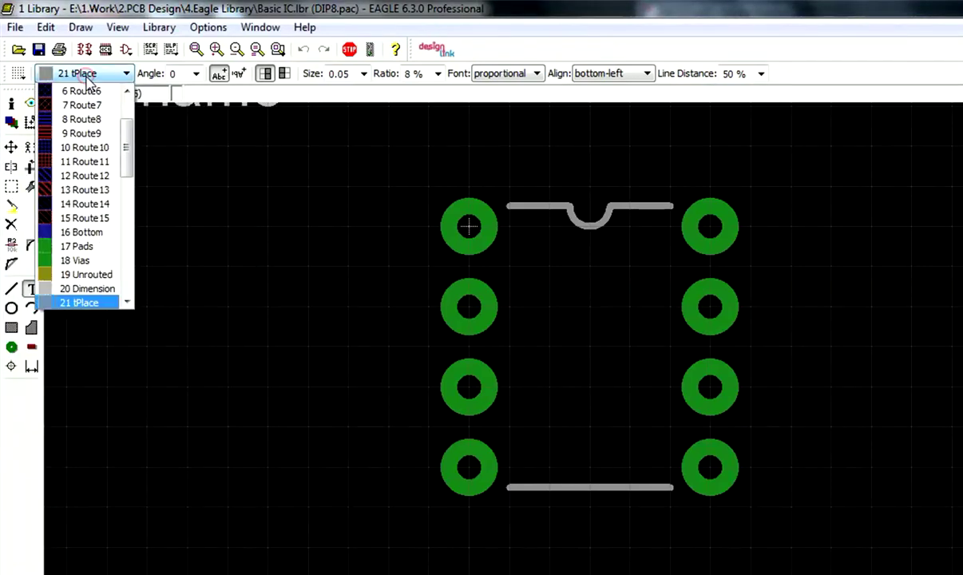
drag(126, 137, 128, 165)
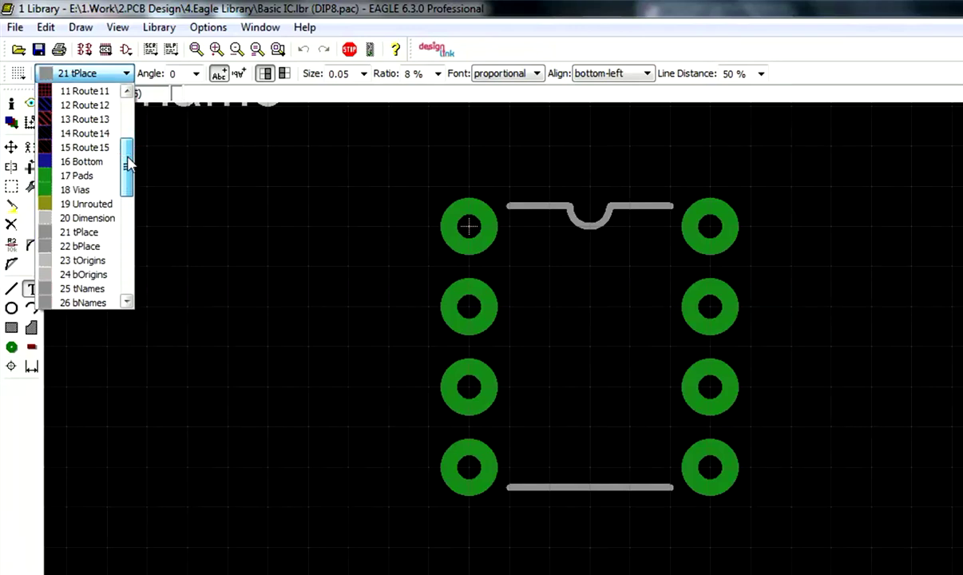
click(103, 289)
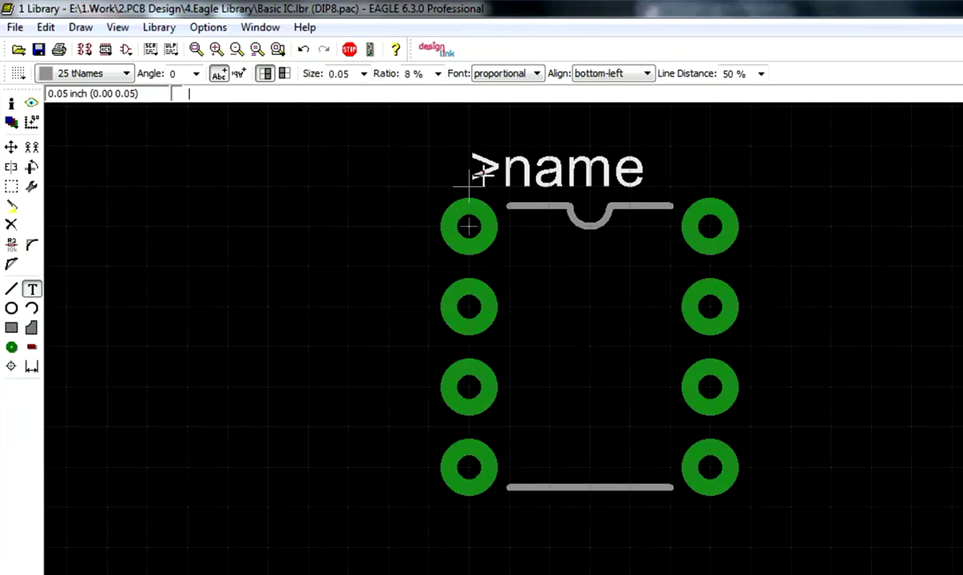
click(482, 176)
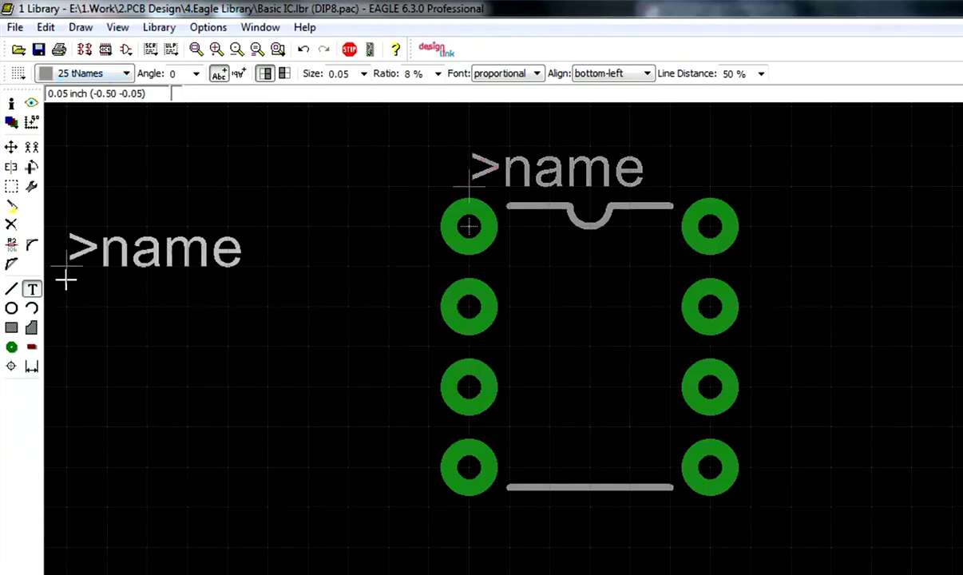
Step: Place a >value label on layer 27 tValues below the bottom pads
click(32, 288)
text(>value)
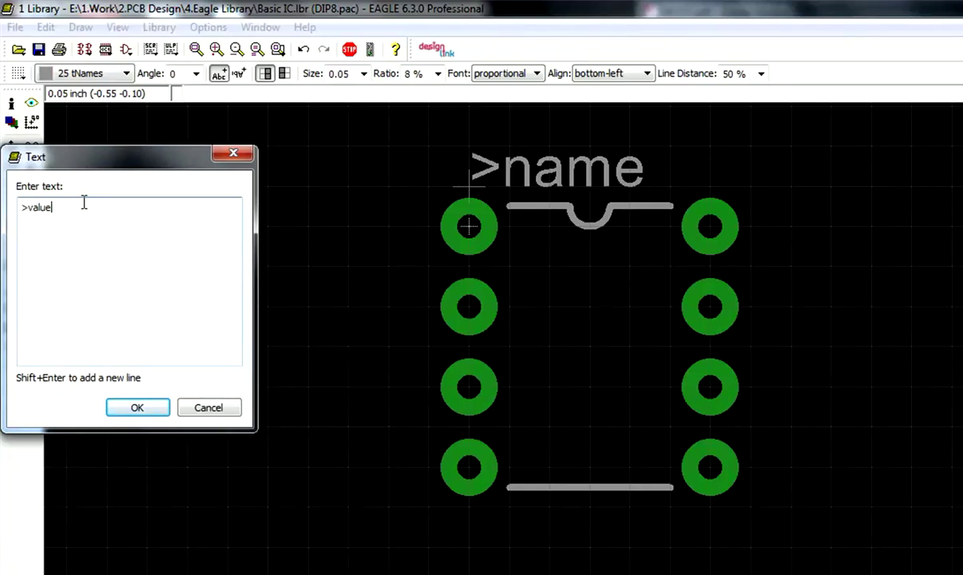
key(Return)
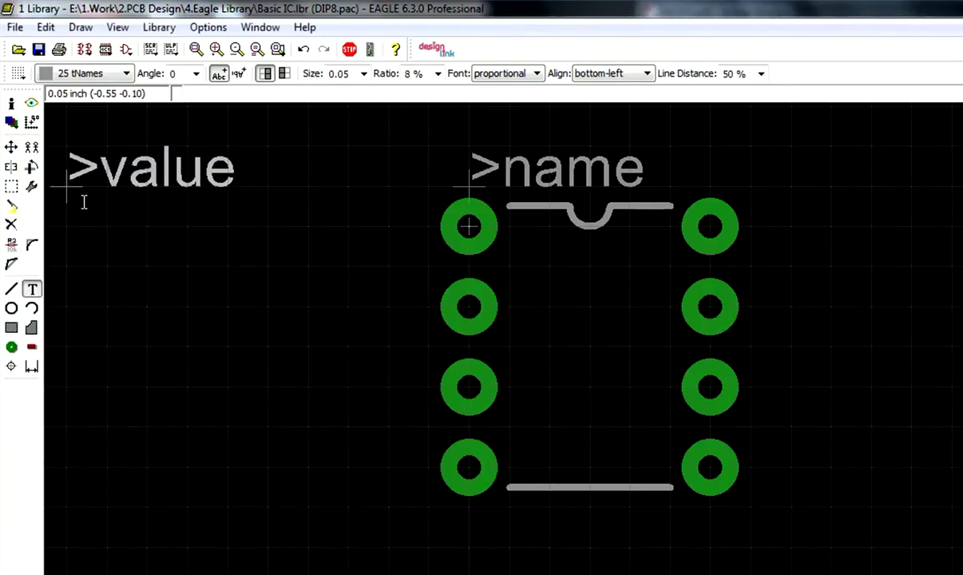
click(102, 72)
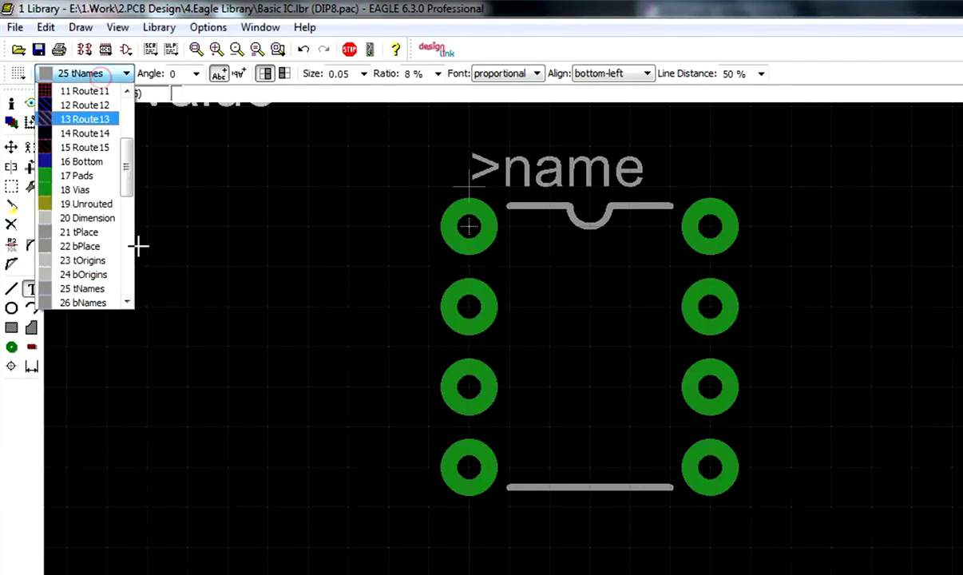
click(126, 301)
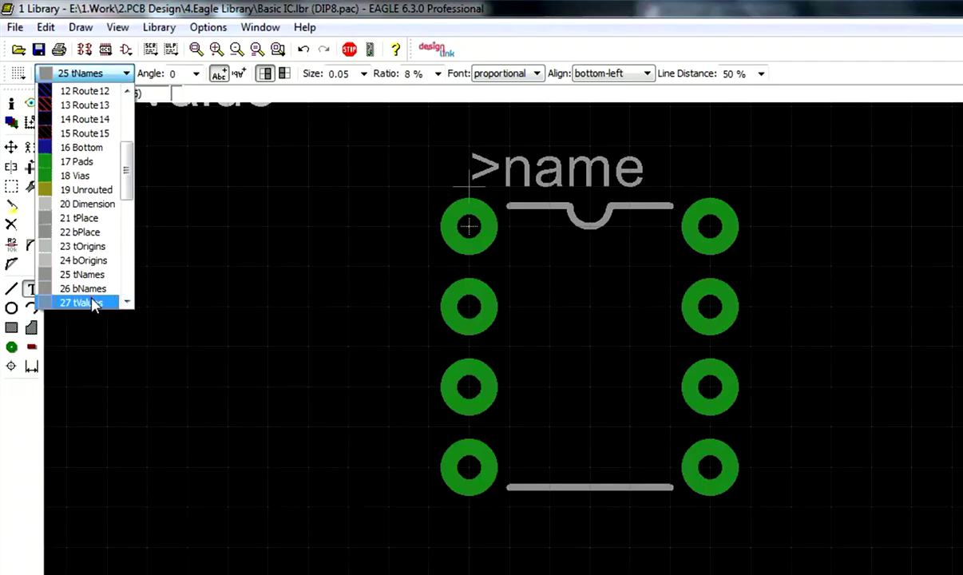
click(92, 303)
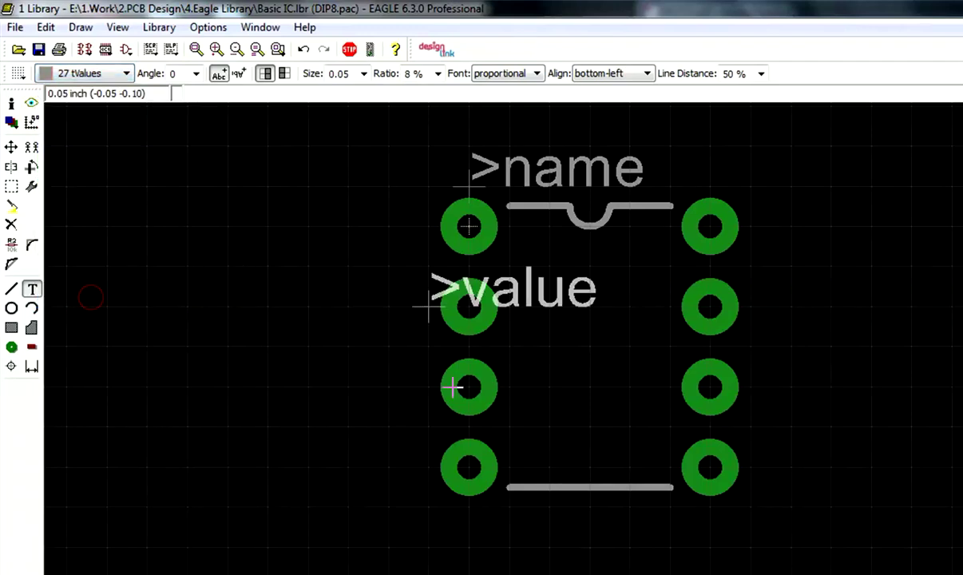
click(470, 542)
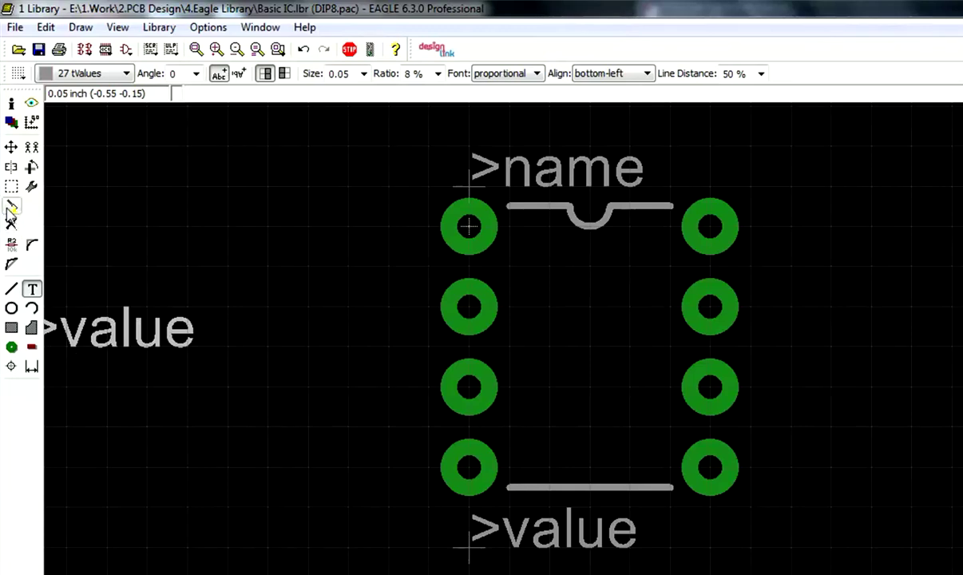
click(11, 248)
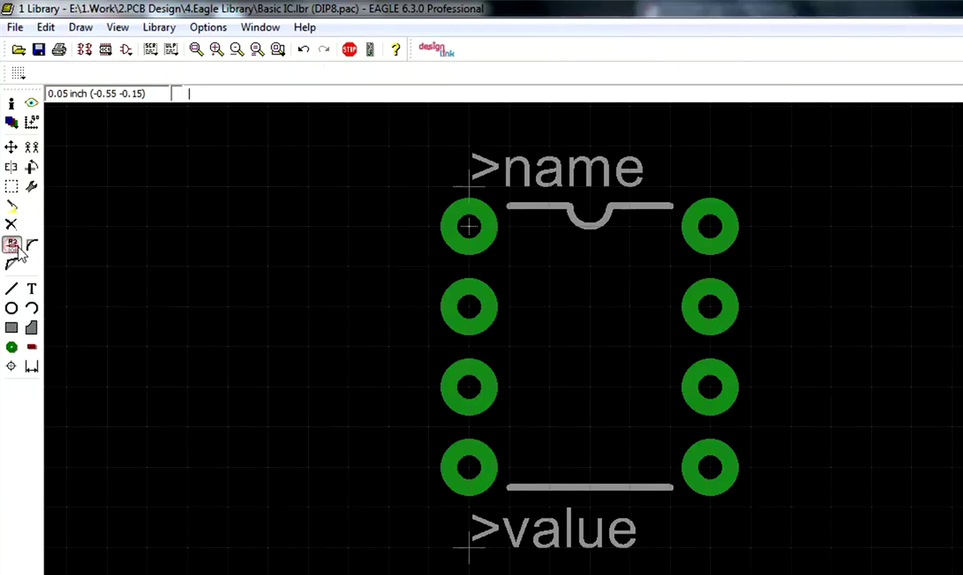
Step: Dismiss the pad rename prompt without changes and save the library
click(709, 229)
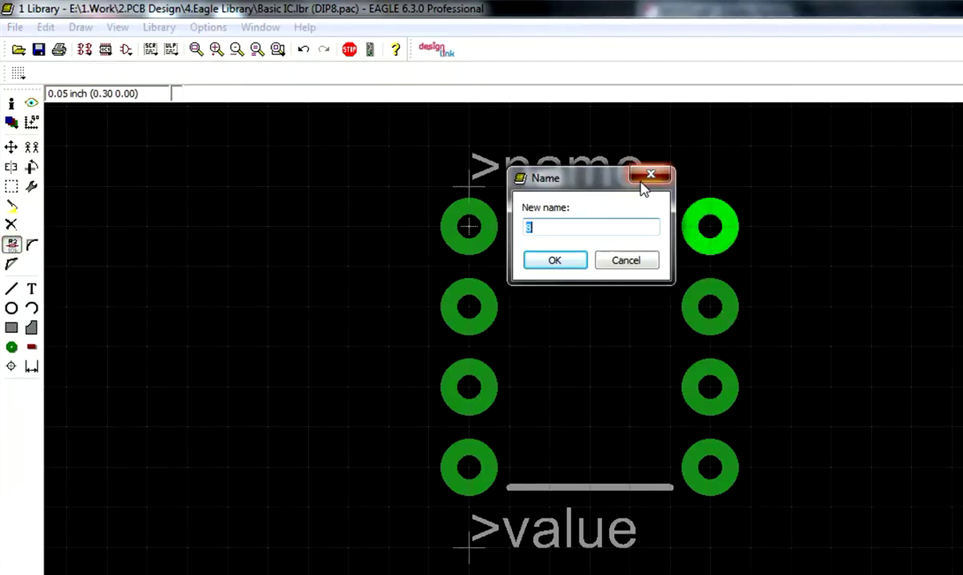
click(650, 175)
click(39, 50)
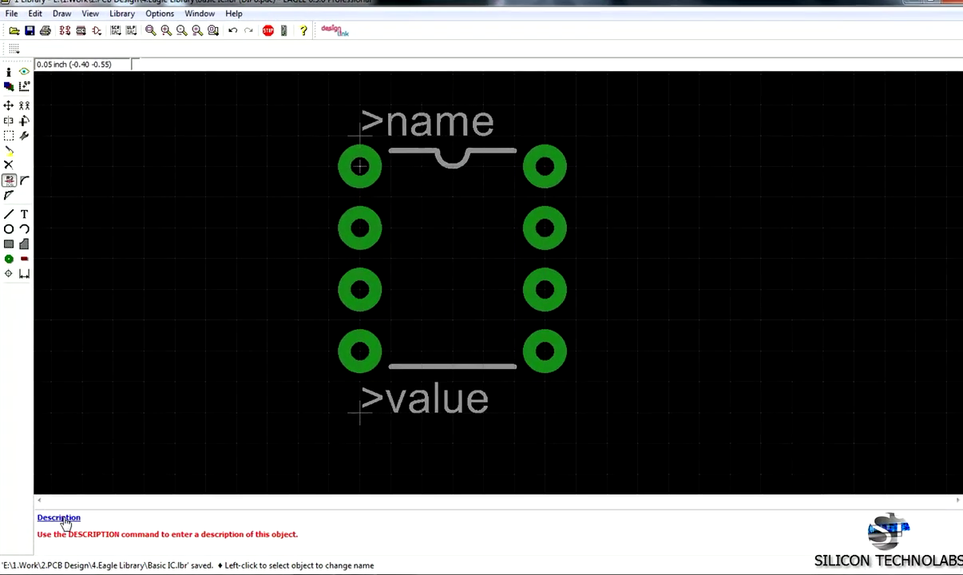
Step: Give the DIP8 package the description 'DIP8' and save the library again
click(66, 520)
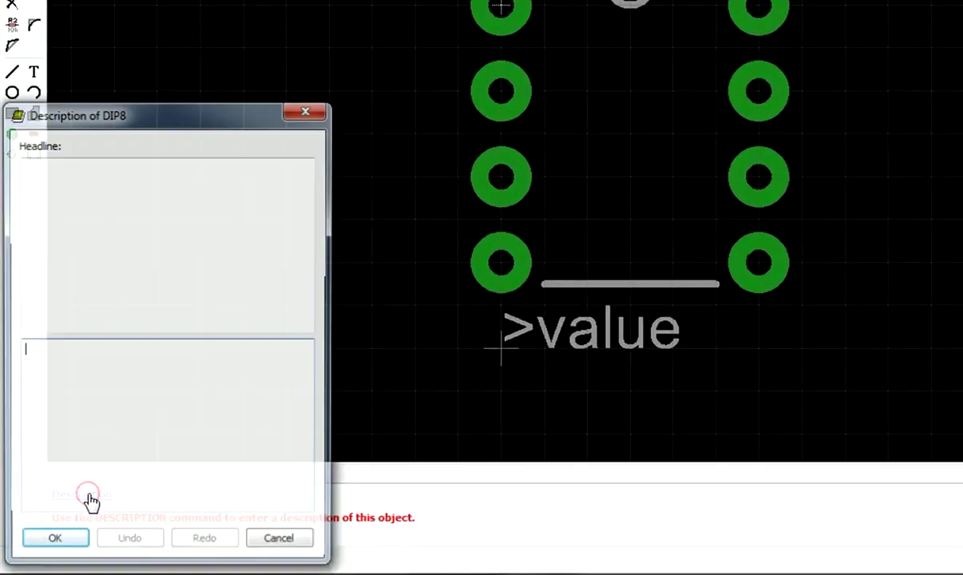
click(184, 383)
text(DIP8)
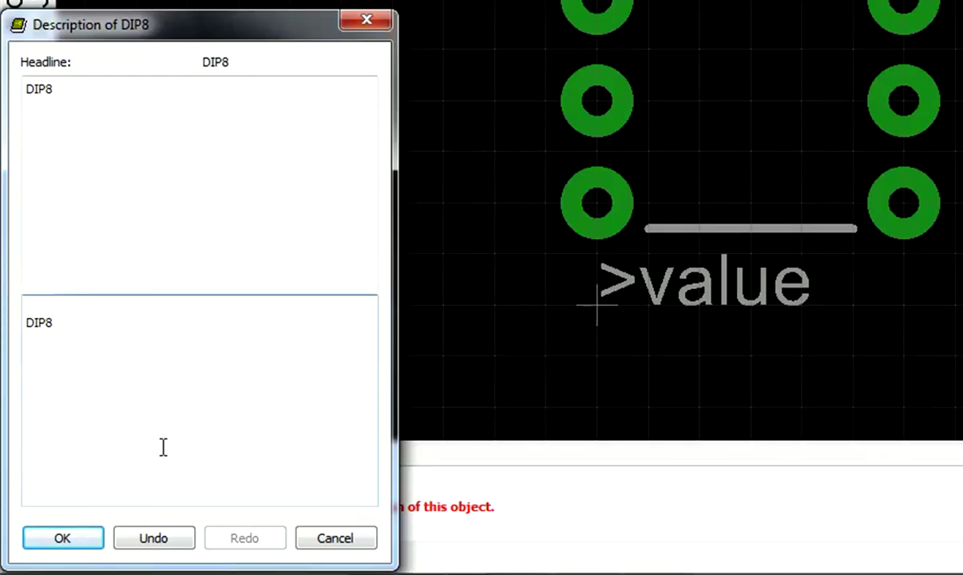
click(61, 538)
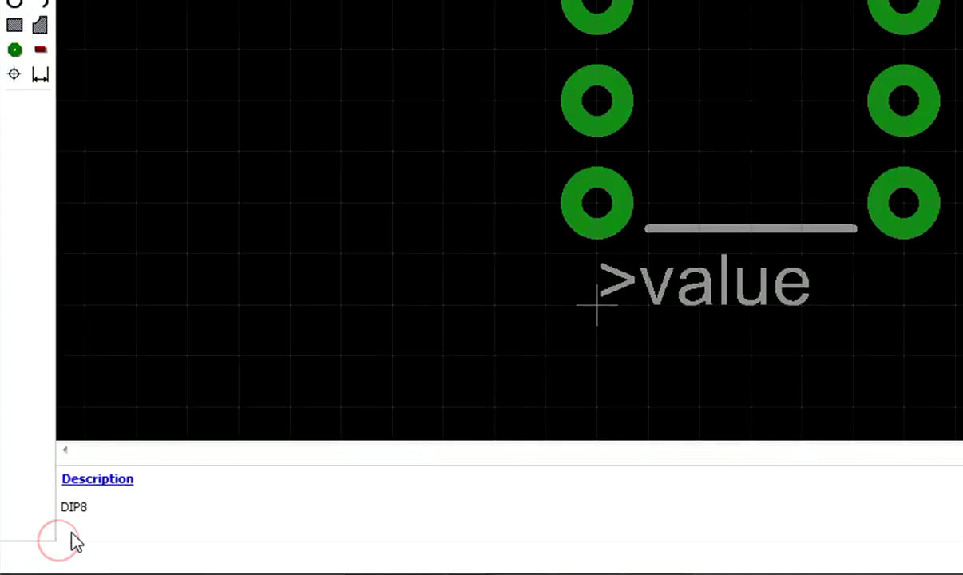
click(28, 39)
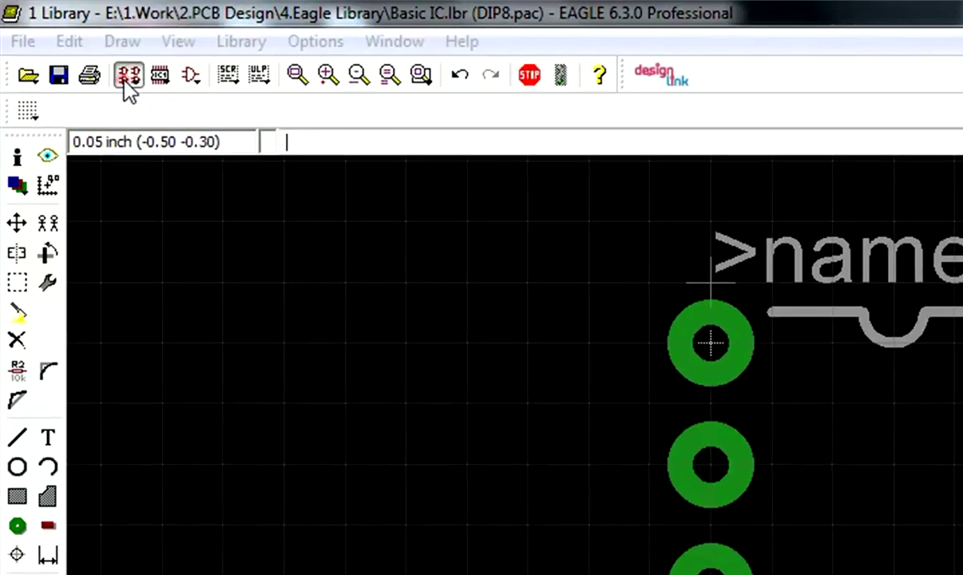
Step: Create a new device named NE555 in the library
click(126, 81)
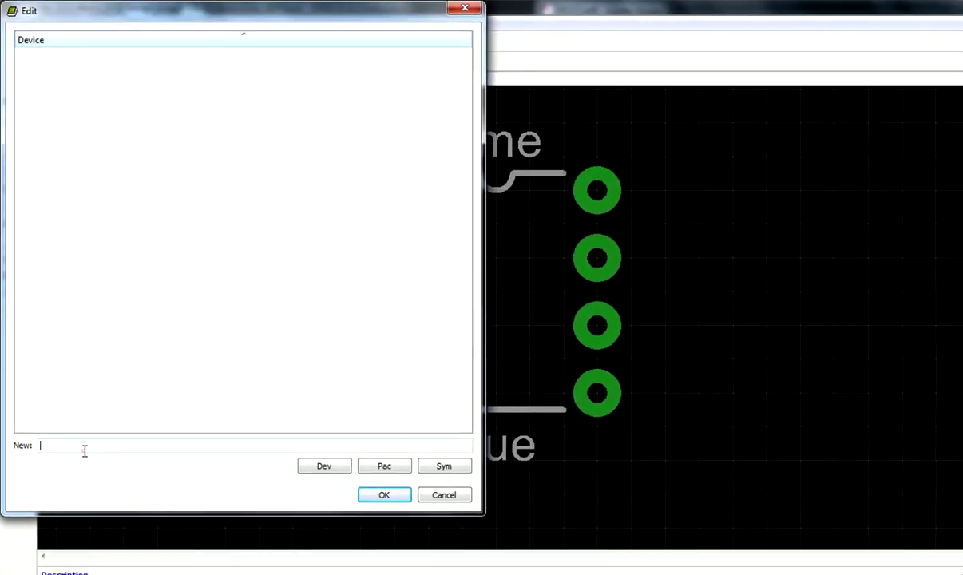
click(94, 448)
text(NE555)
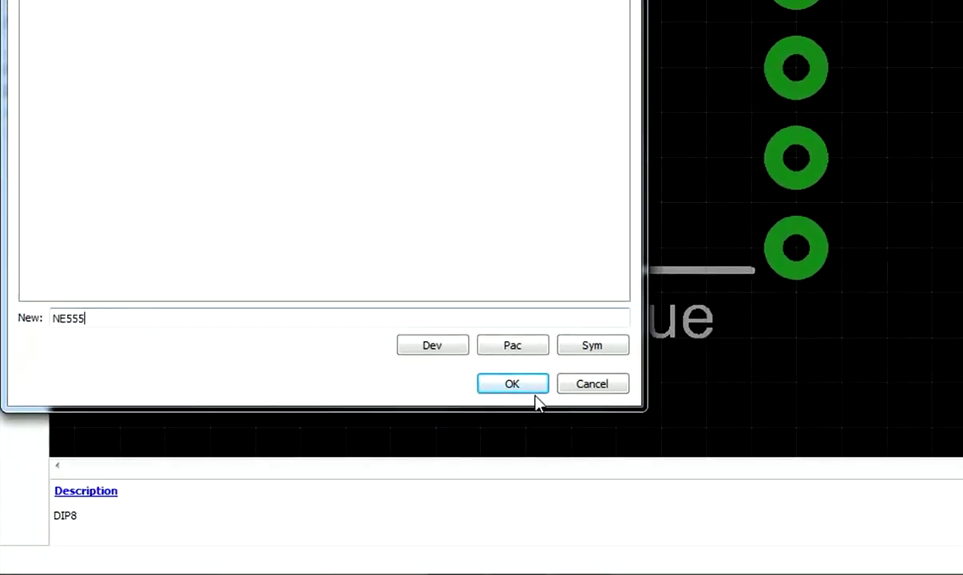
click(512, 387)
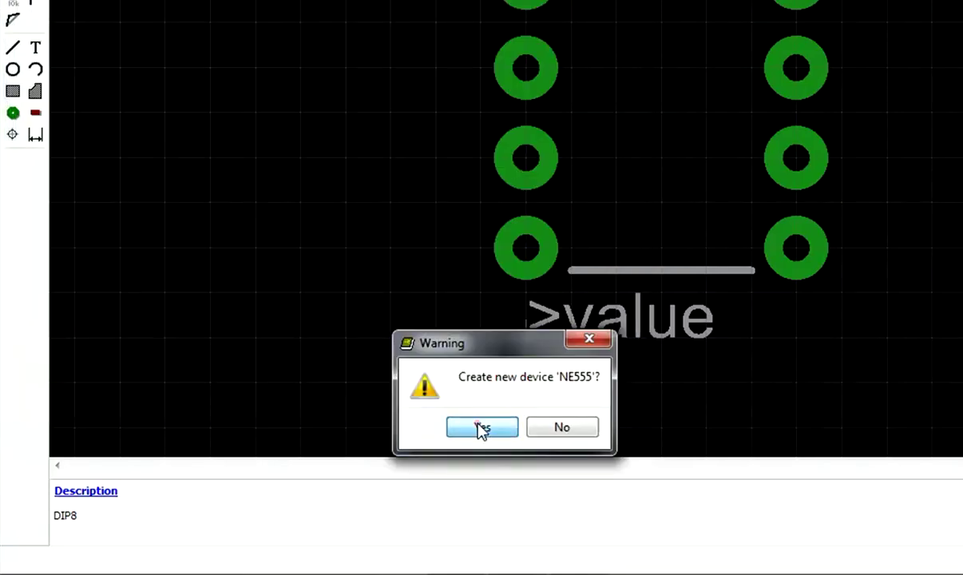
click(481, 428)
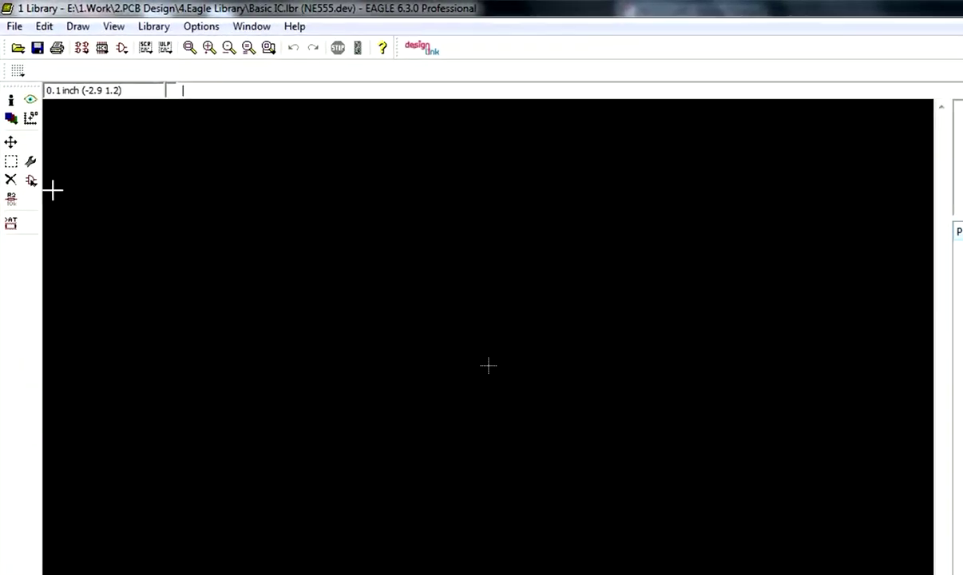
Step: Add the NE555 symbol to the device as gate G$1
click(50, 279)
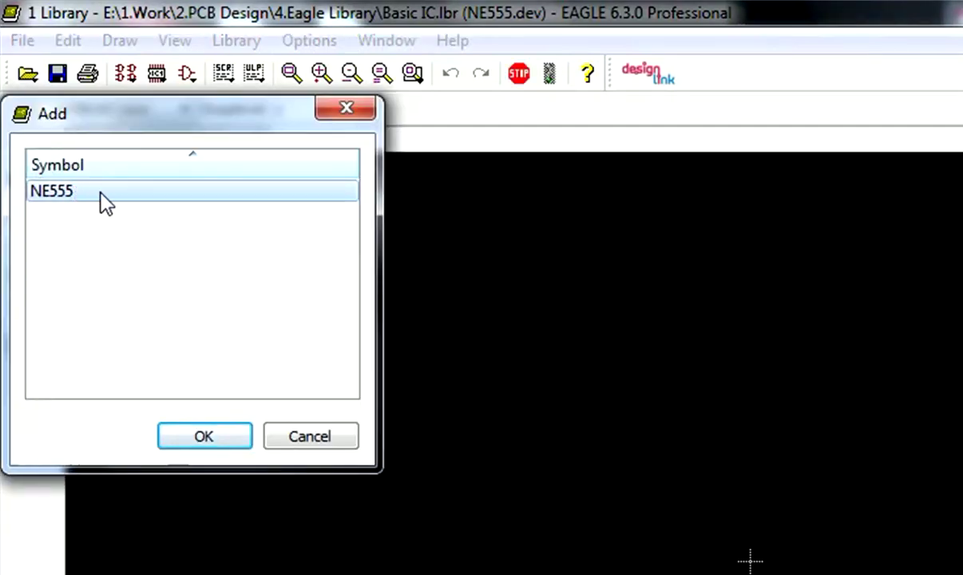
click(97, 193)
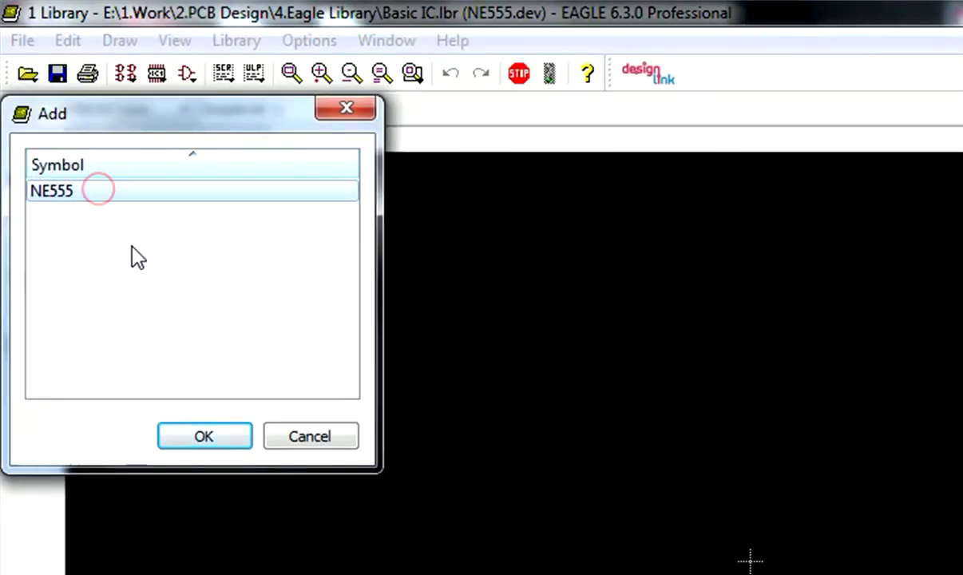
click(218, 437)
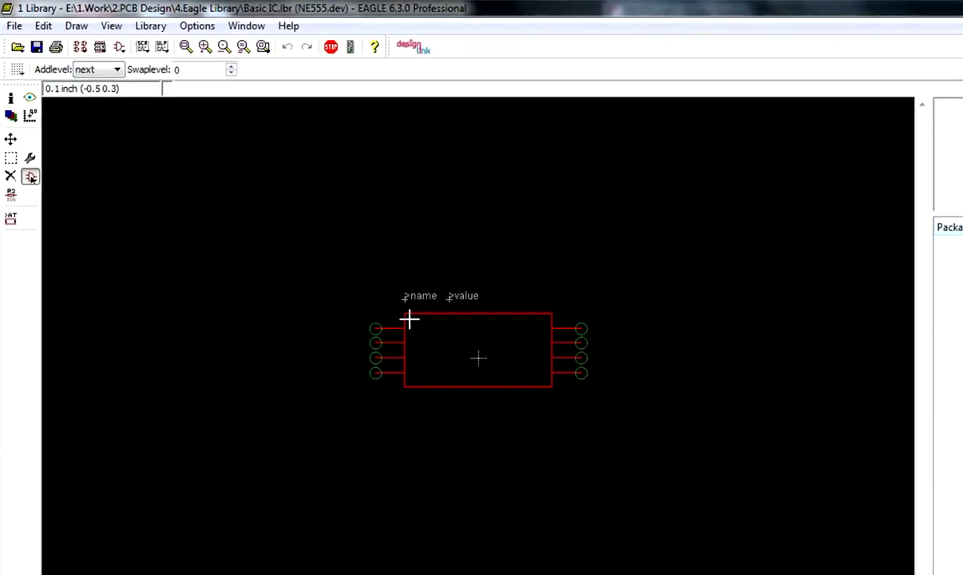
click(407, 319)
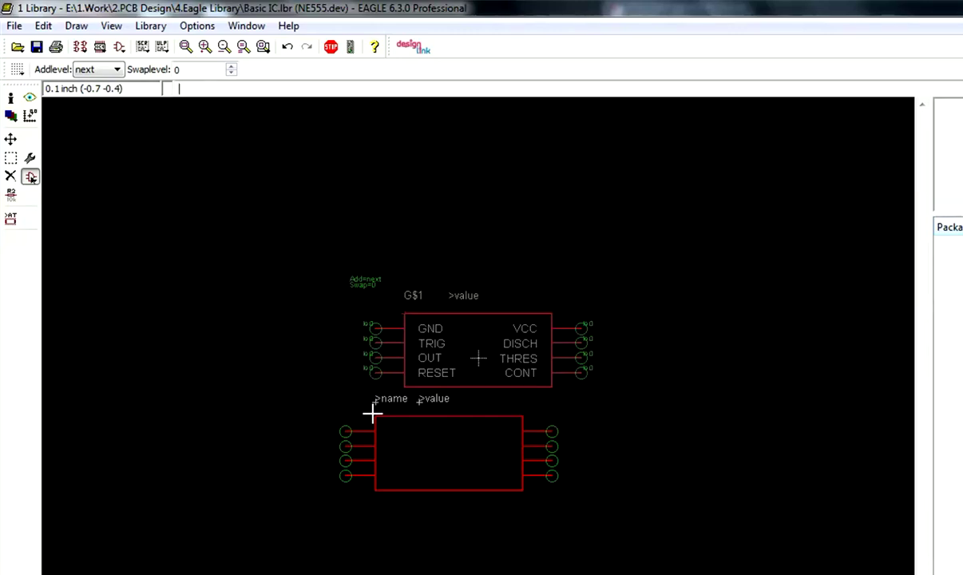
key(Escape)
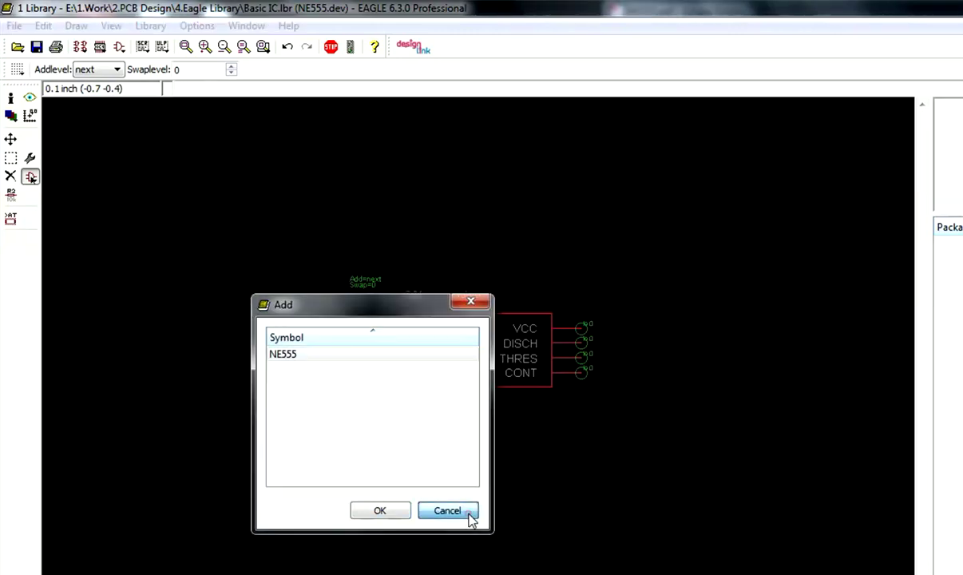
click(465, 511)
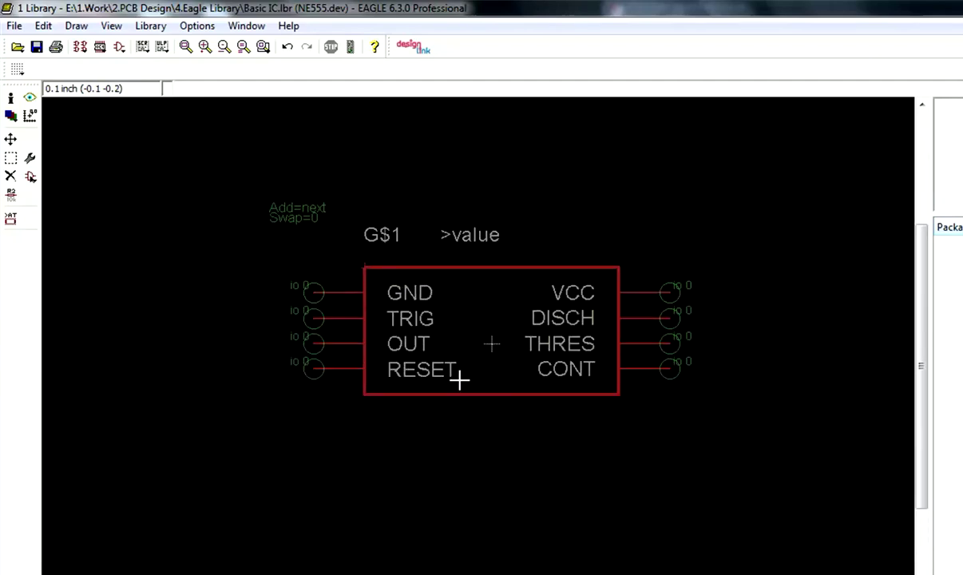
scroll(474, 373, up, 1)
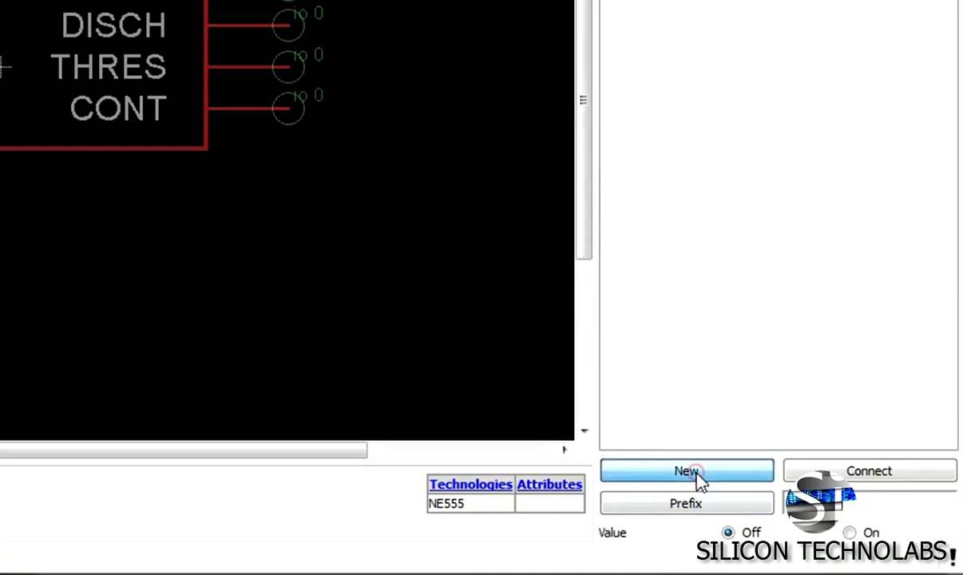
Step: Add the DIP8 package as variant 'DIP8' to the NE555 device and select it
click(699, 477)
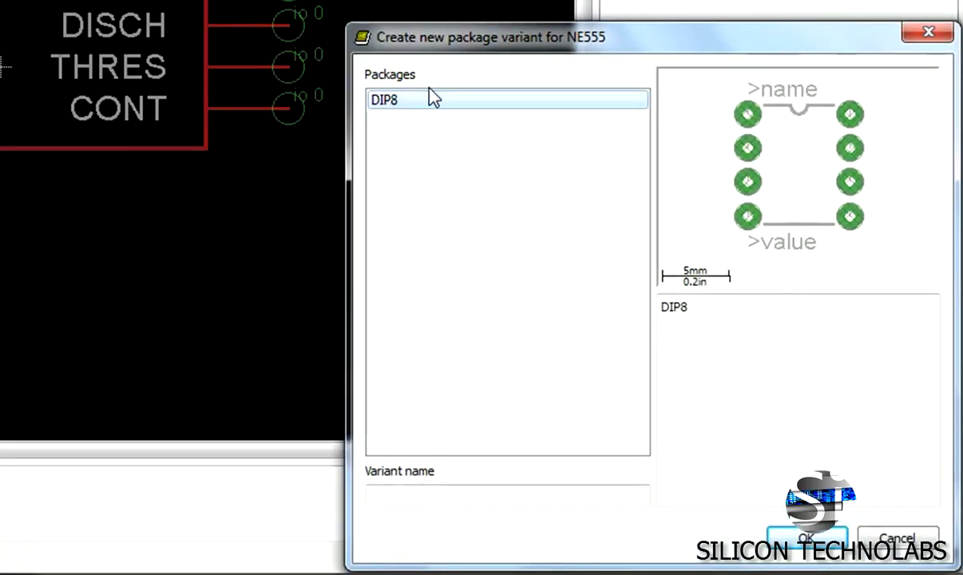
click(438, 487)
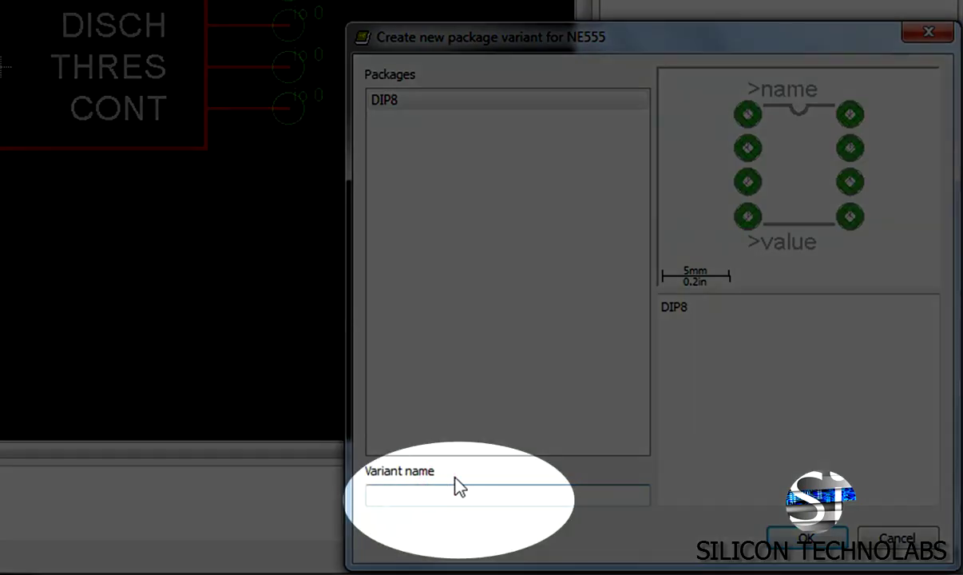
text(DIP8)
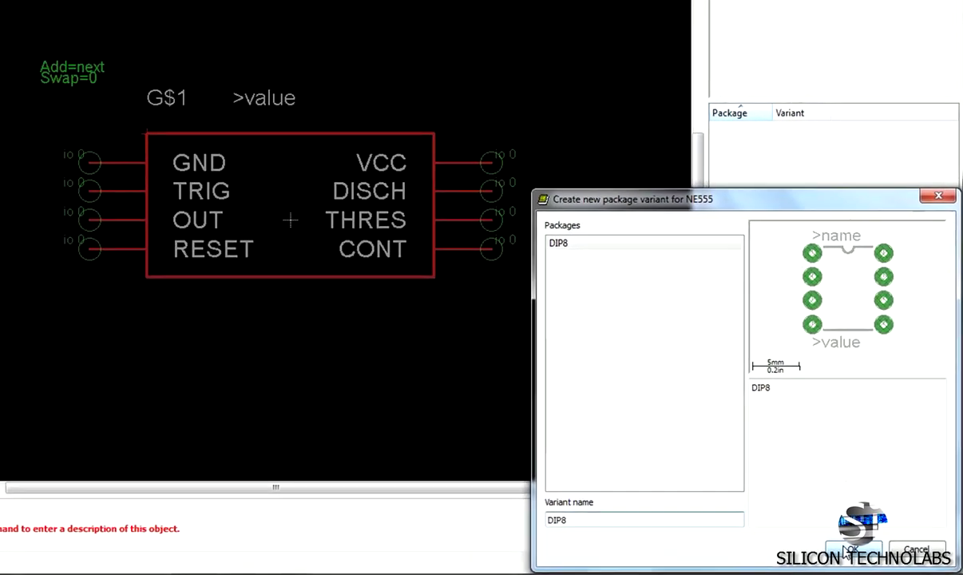
click(848, 548)
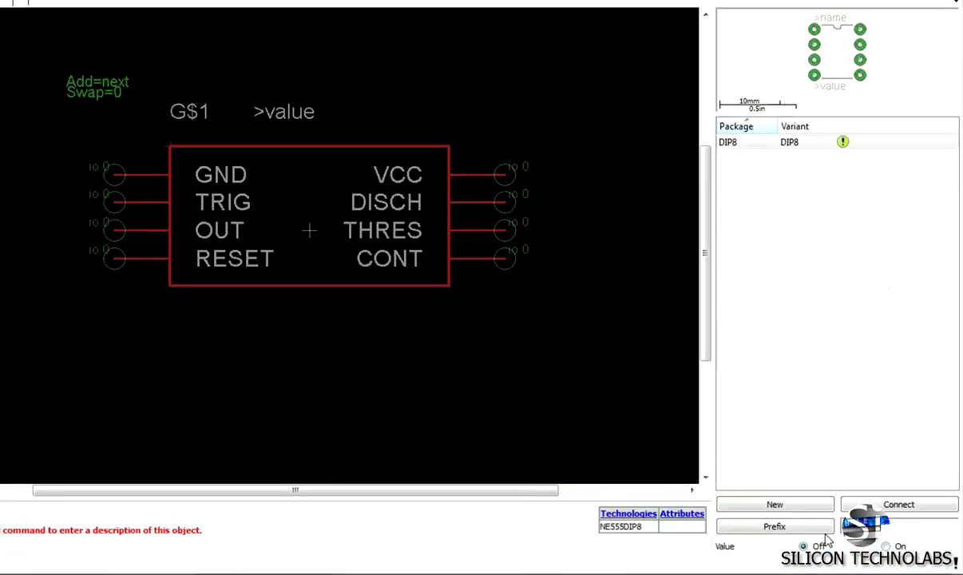
click(844, 144)
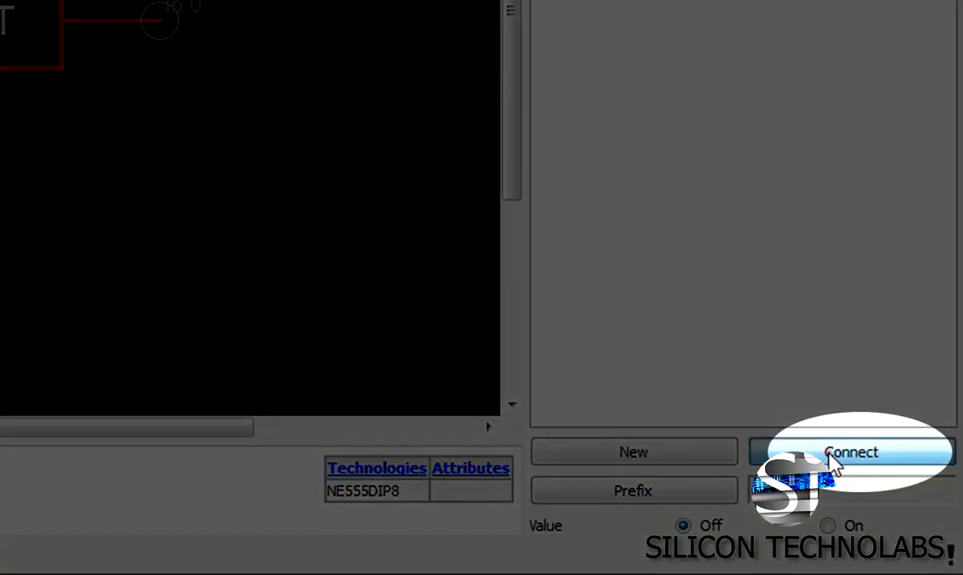
Step: Open the DIP8 pin-to-pad Connect window, move it aside, then close it
click(830, 461)
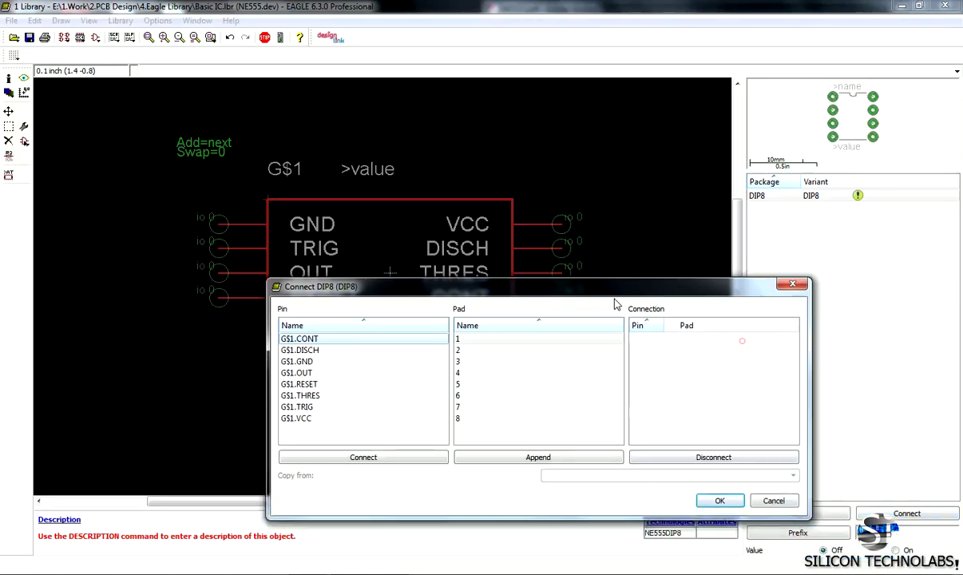
drag(601, 286, 405, 192)
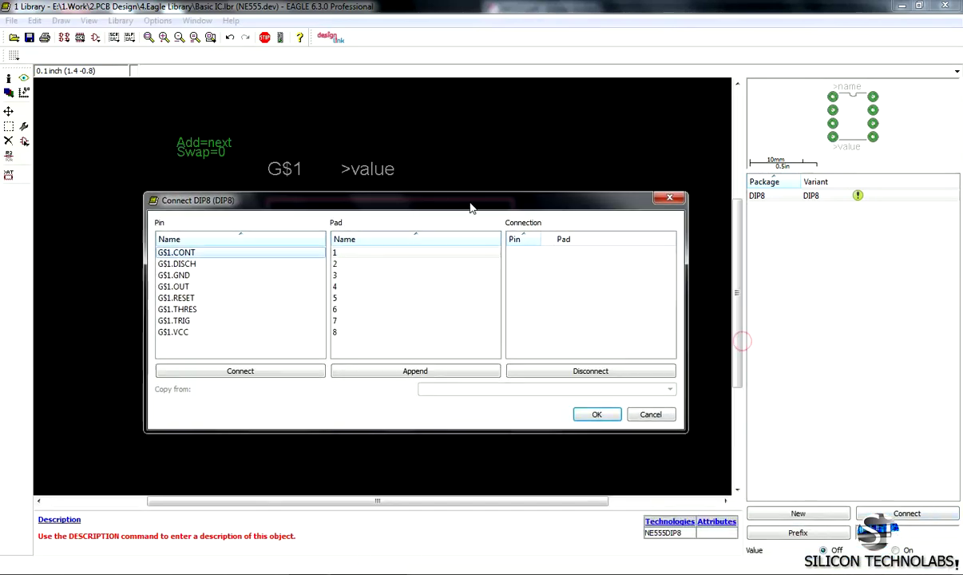
key(alt+Tab)
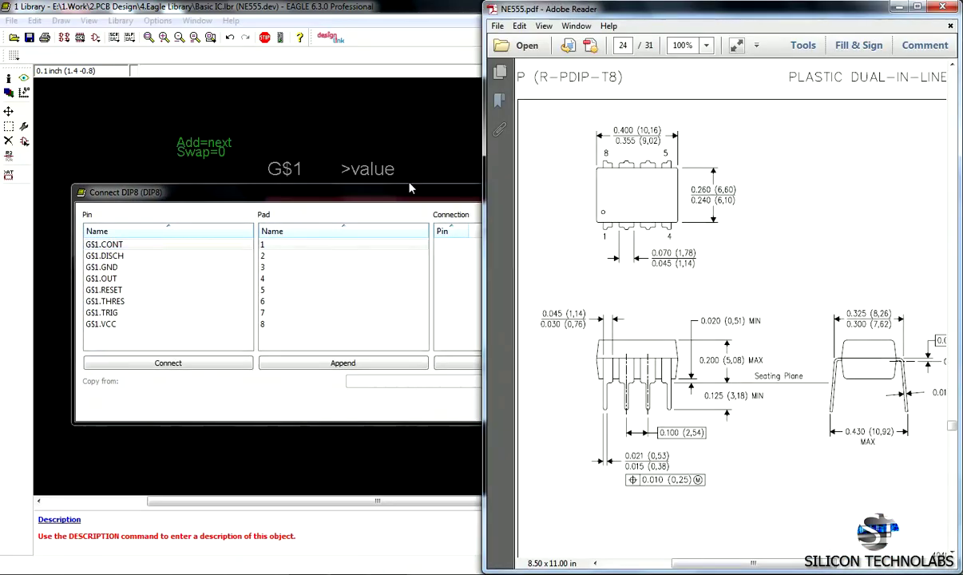
drag(411, 195, 405, 195)
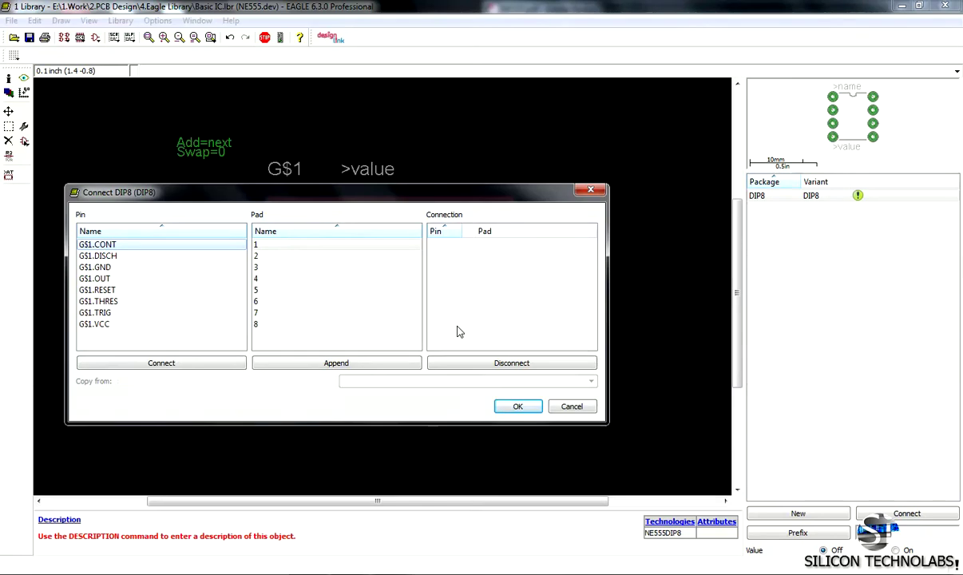
click(590, 191)
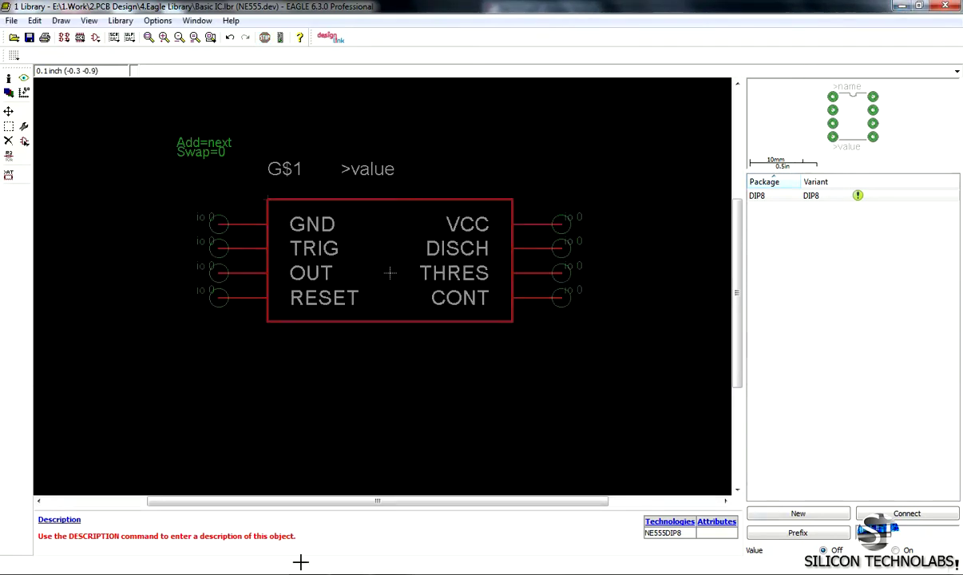
Step: Dock EAGLE left of the datasheet pinout and reopen DIP8 Connect above it
key(alt+Tab)
click(354, 24)
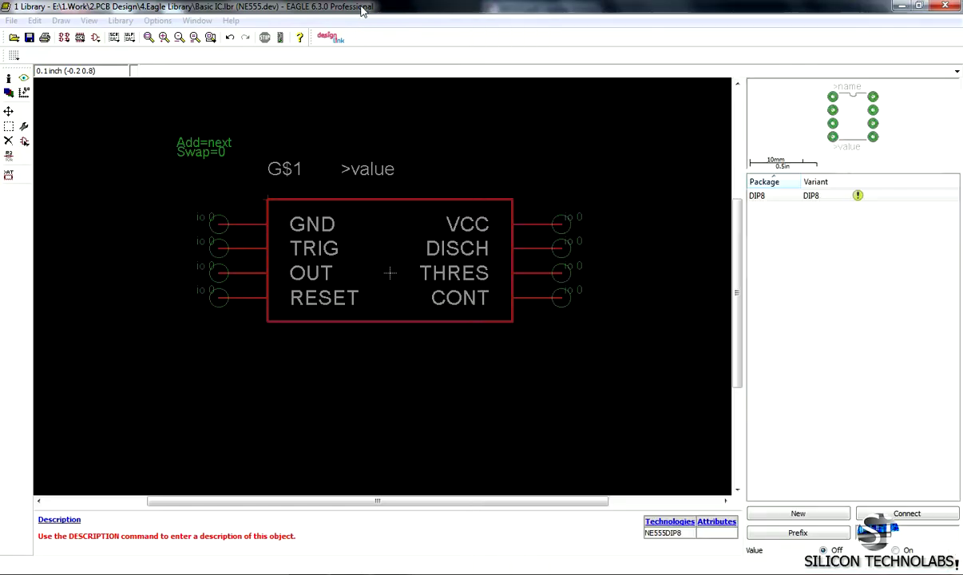
key(super+Left)
click(815, 216)
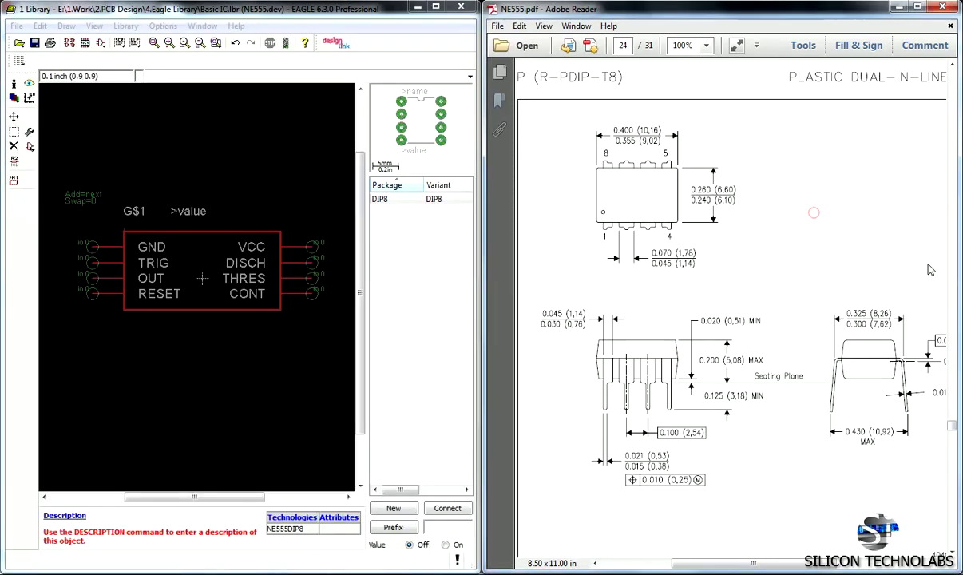
drag(954, 428, 952, 80)
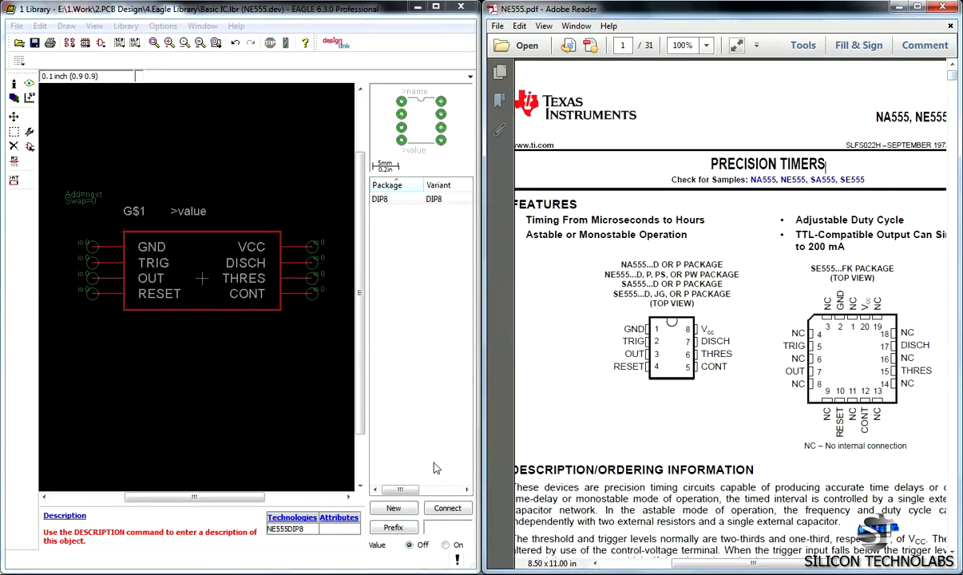
click(447, 509)
mouse_move(521, 393)
mouse_down()
mouse_move(506, 334)
mouse_move(151, 76)
mouse_move(143, 86)
mouse_up()
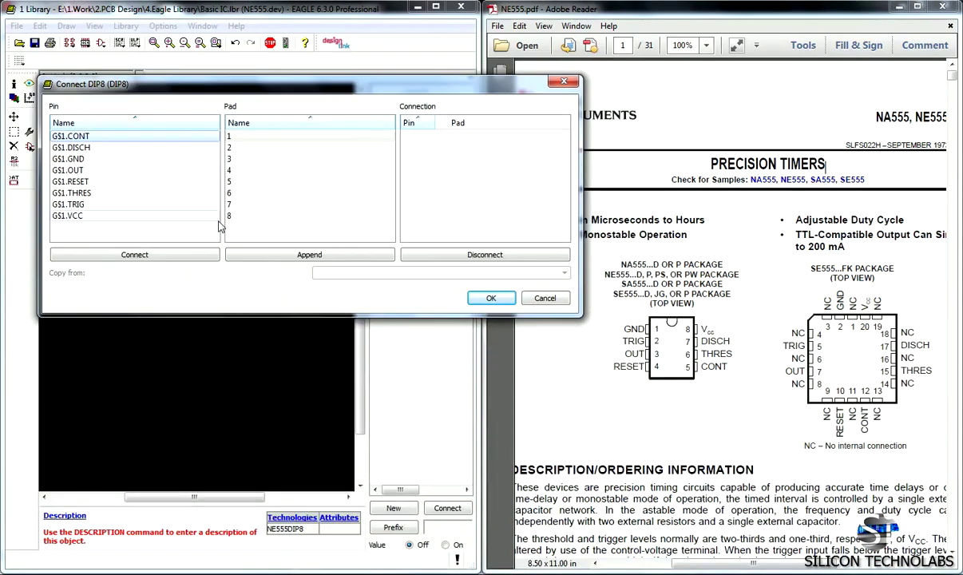
Step: Connect GND to pad 1 and TRIG to pad 2
click(239, 137)
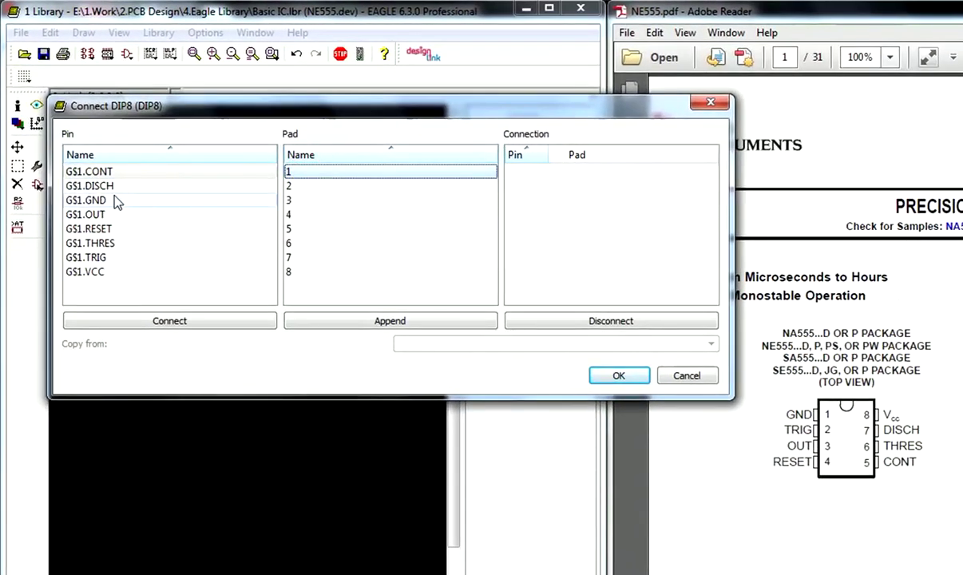
click(99, 201)
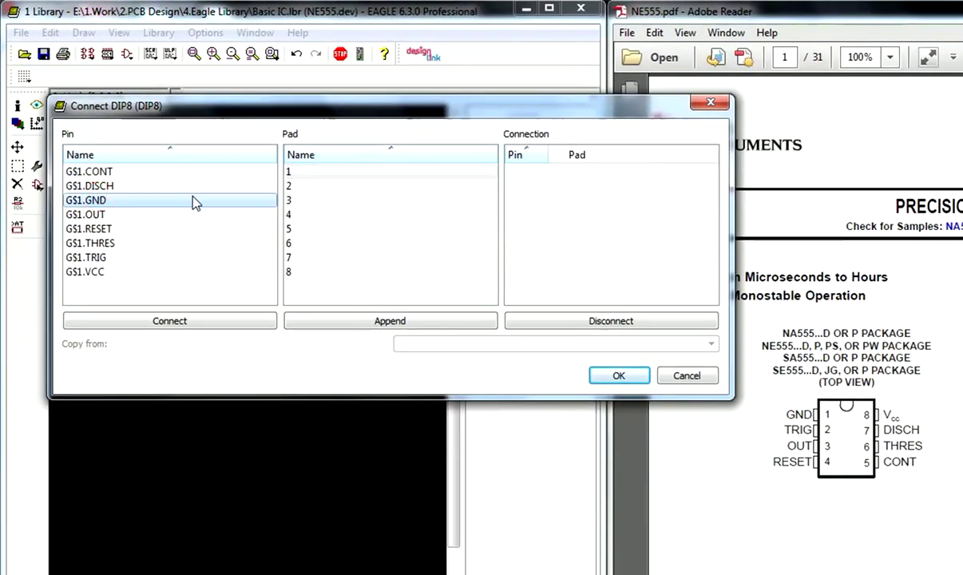
click(170, 321)
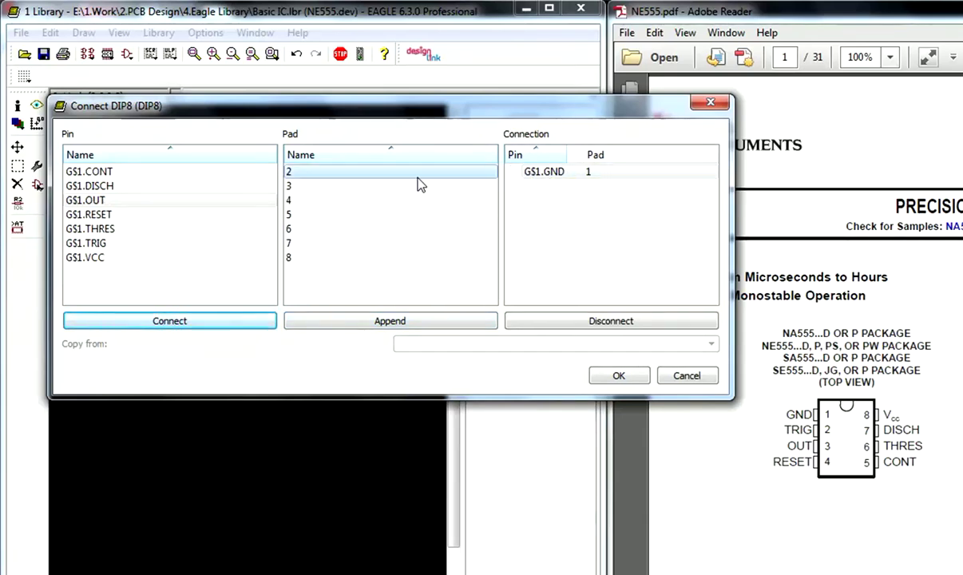
click(102, 243)
click(170, 321)
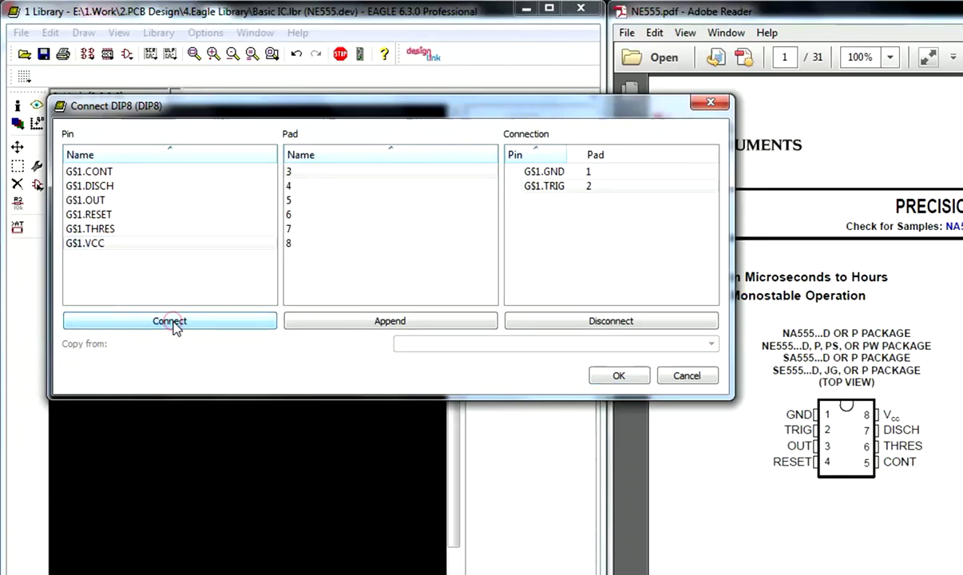
Step: Connect OUT–3, RESET–4, CONT–5, THRES–6, DISCH–7 and VCC–8, then confirm
click(103, 202)
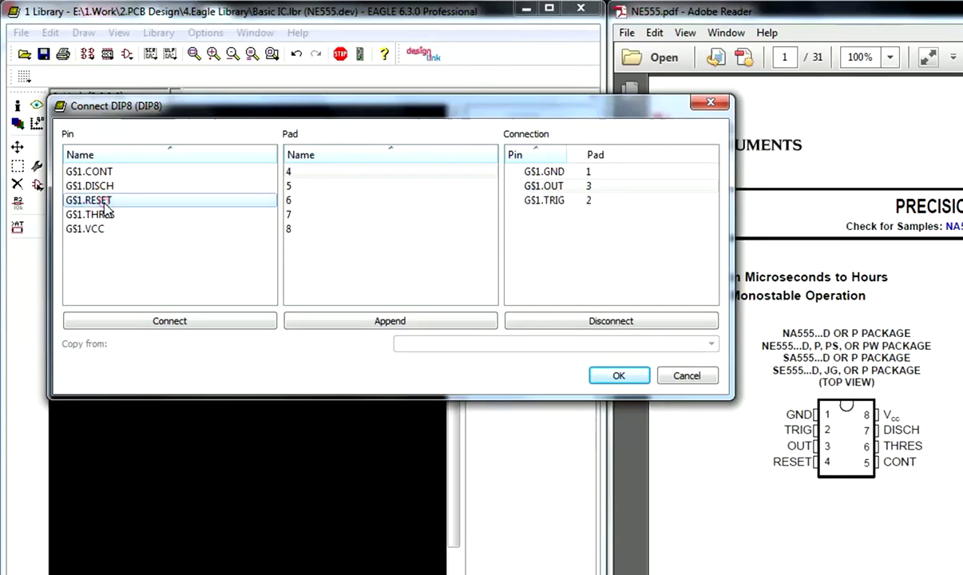
double_click(104, 204)
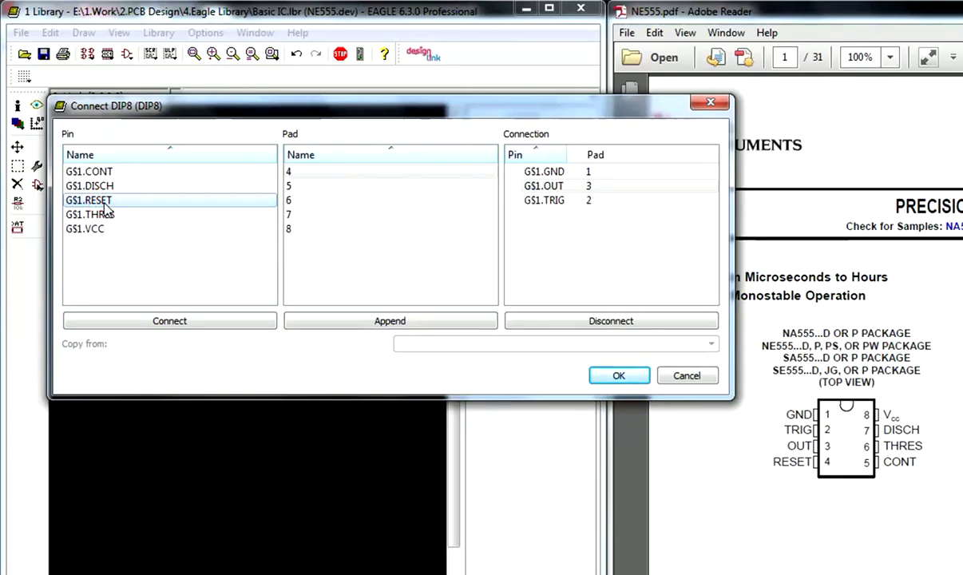
double_click(105, 205)
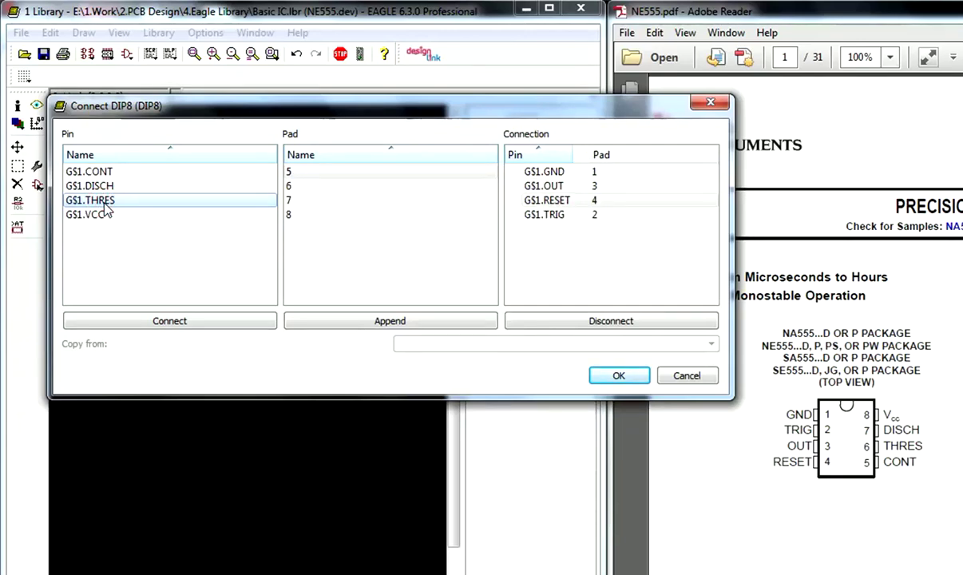
double_click(102, 172)
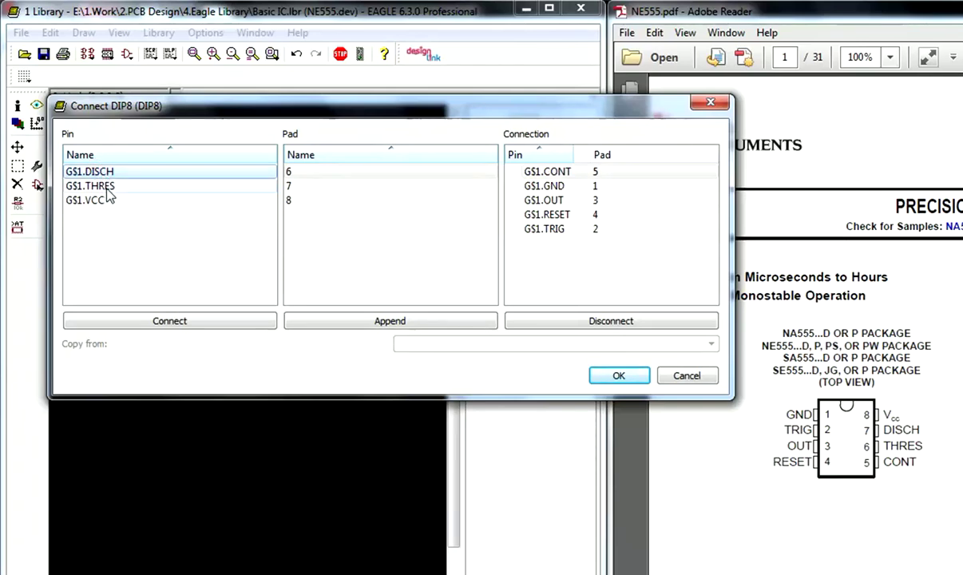
double_click(106, 189)
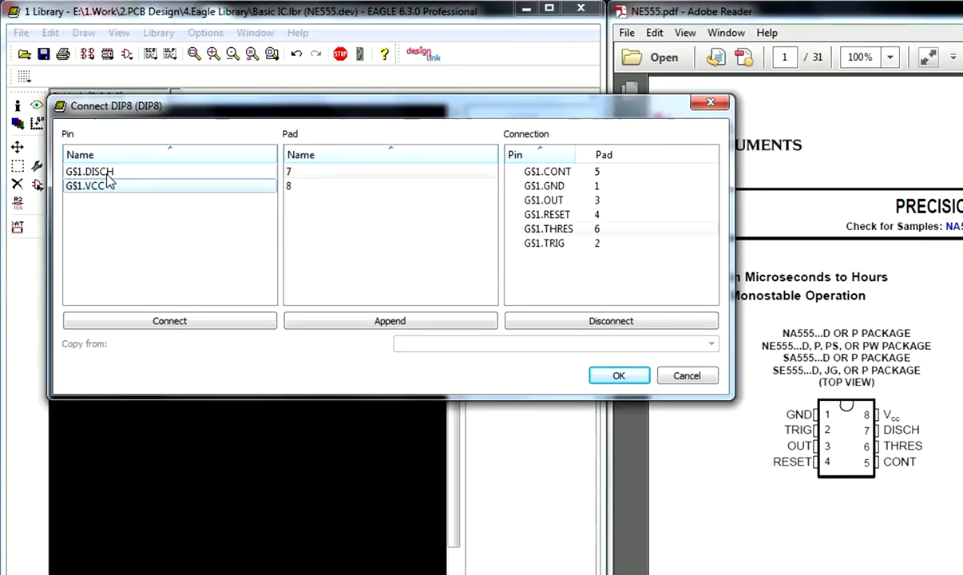
double_click(107, 174)
double_click(106, 173)
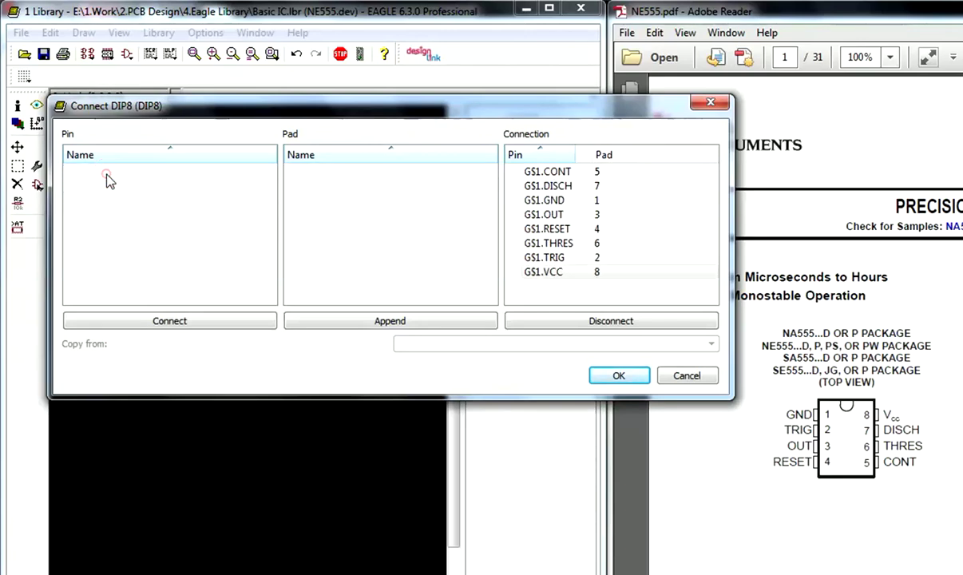
click(619, 376)
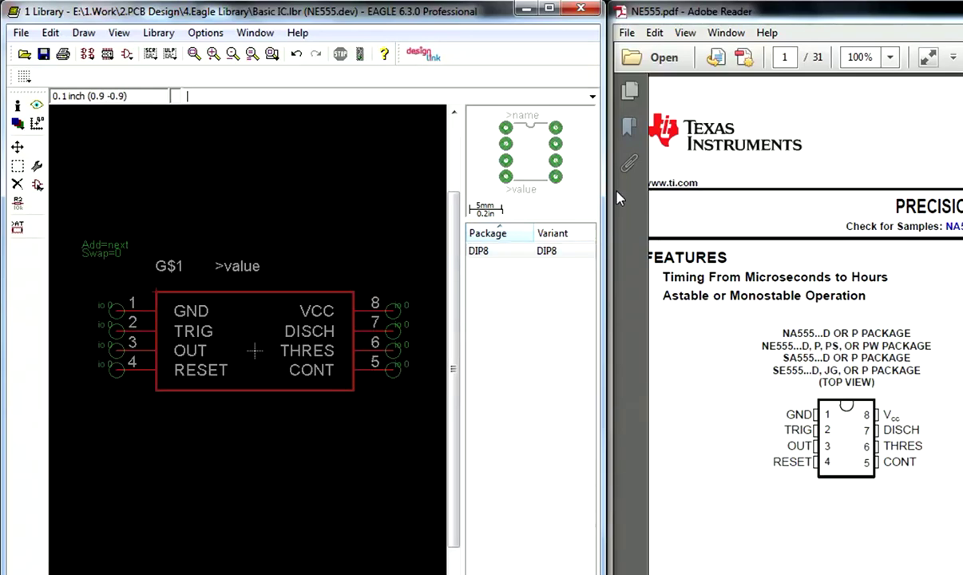
Step: Save the Basic IC library and describe the device as 'NE555 PRECISION TIMERS' from the datasheet heading
click(549, 9)
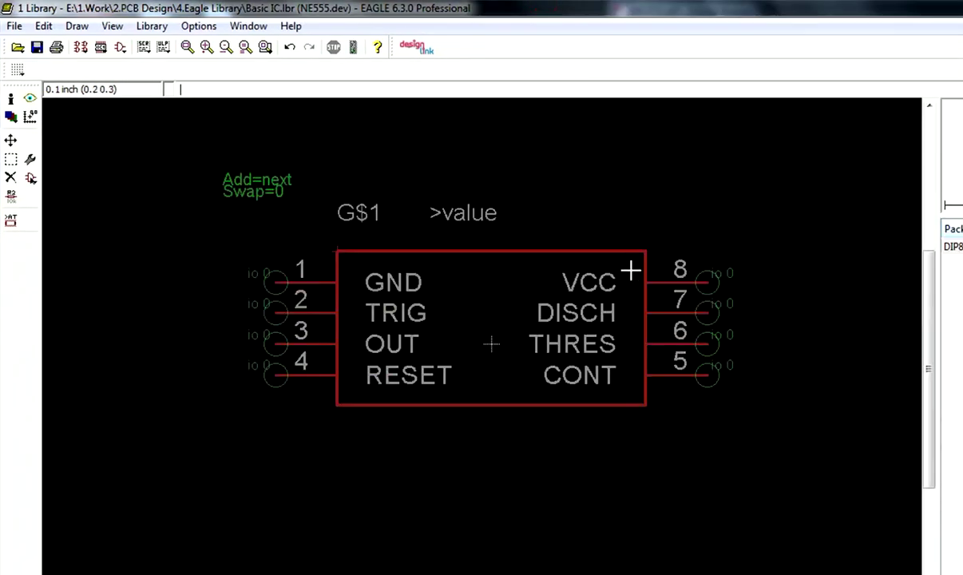
click(29, 39)
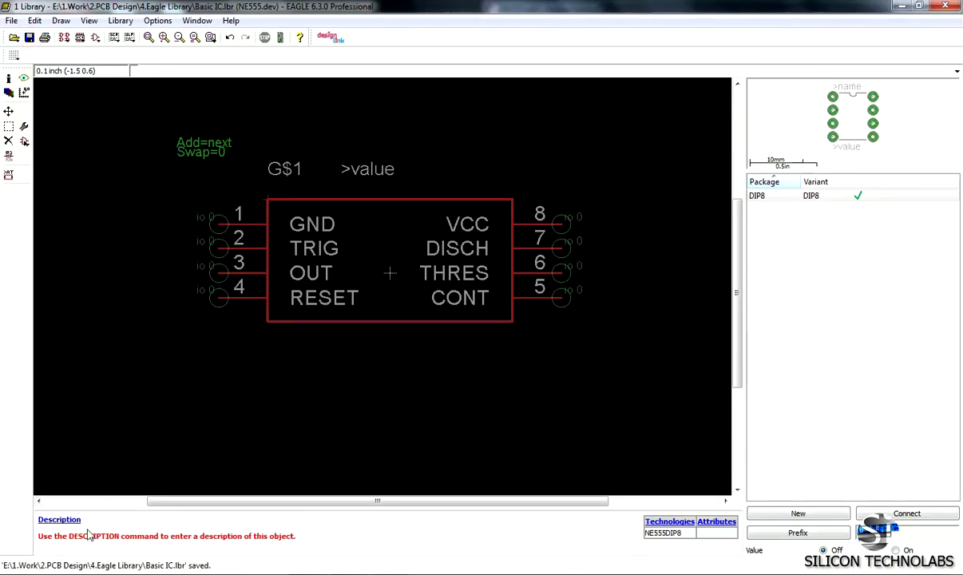
click(402, 553)
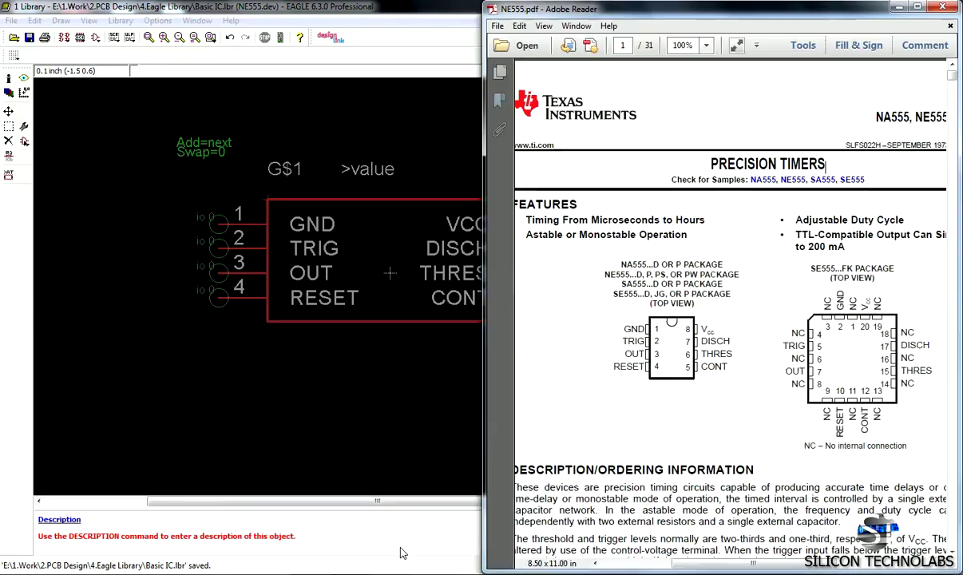
scroll(736, 164, left, 1)
drag(753, 163, 860, 160)
key(ctrl+c)
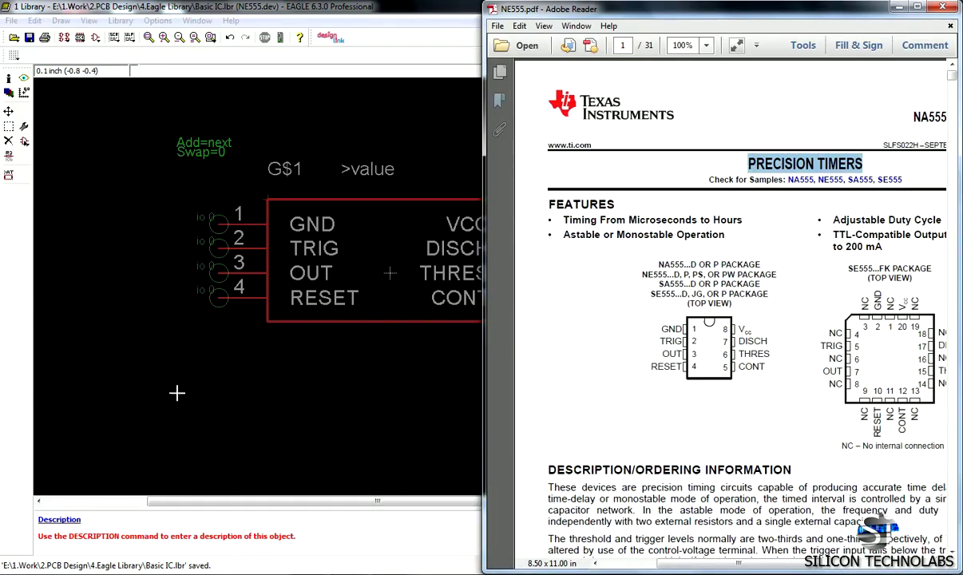
click(56, 519)
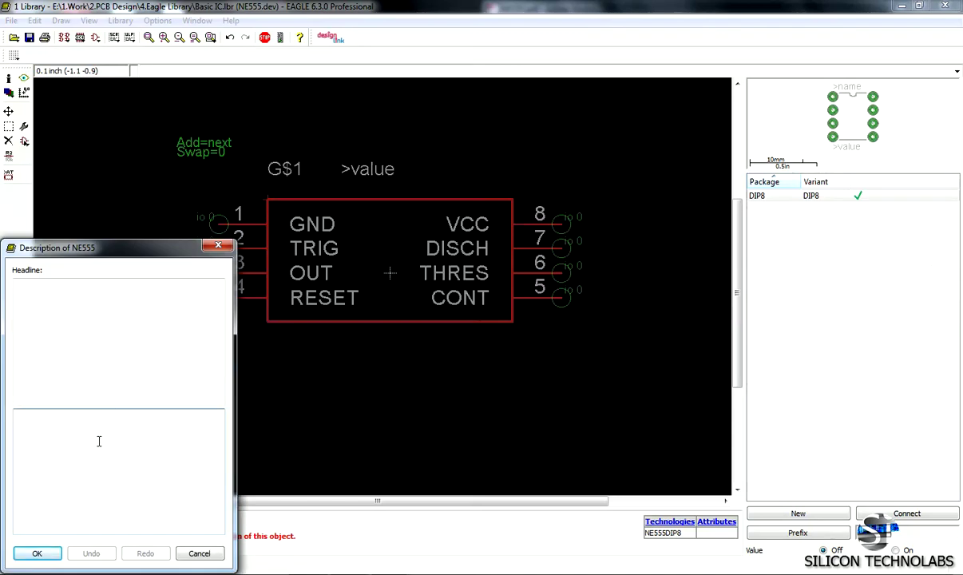
key(ctrl+v)
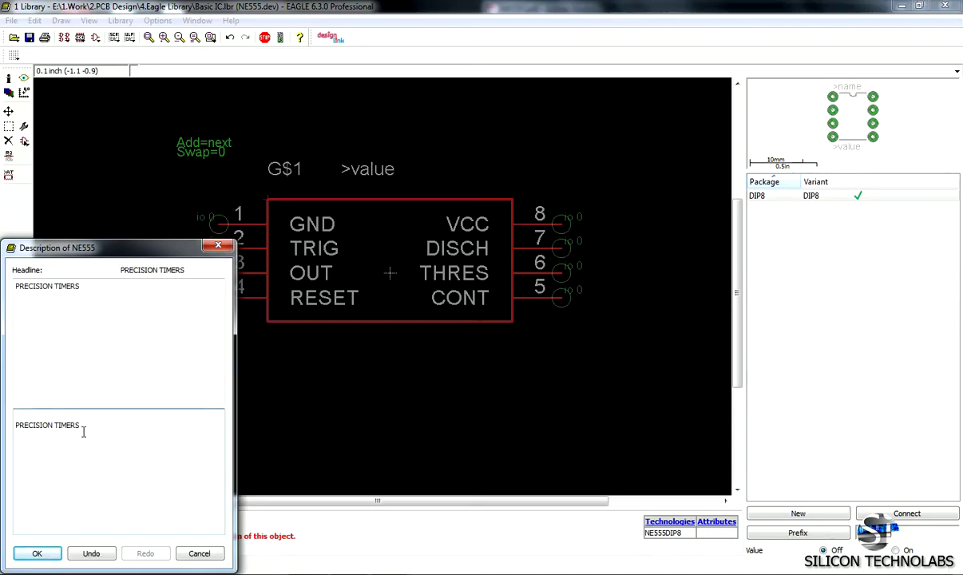
text(NE)
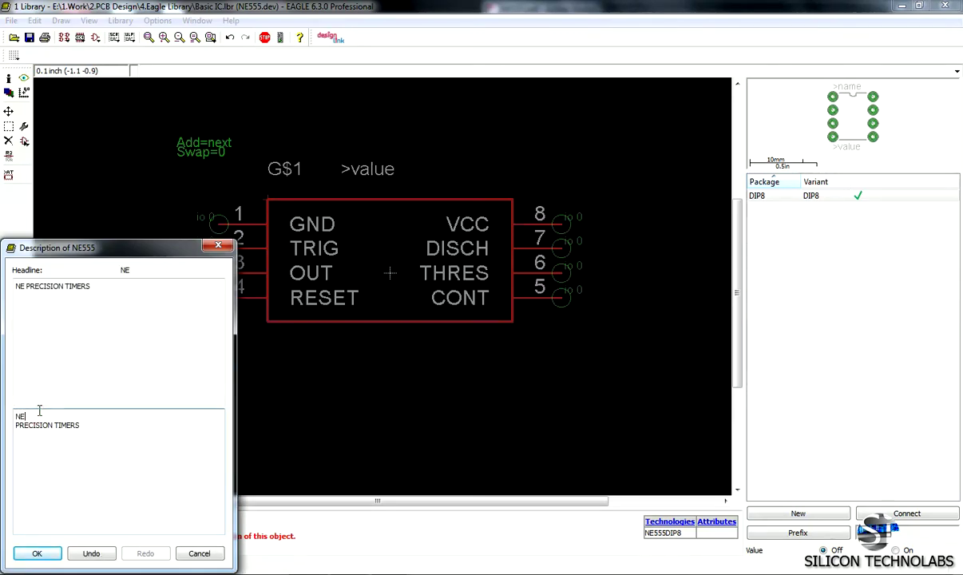
text(555)
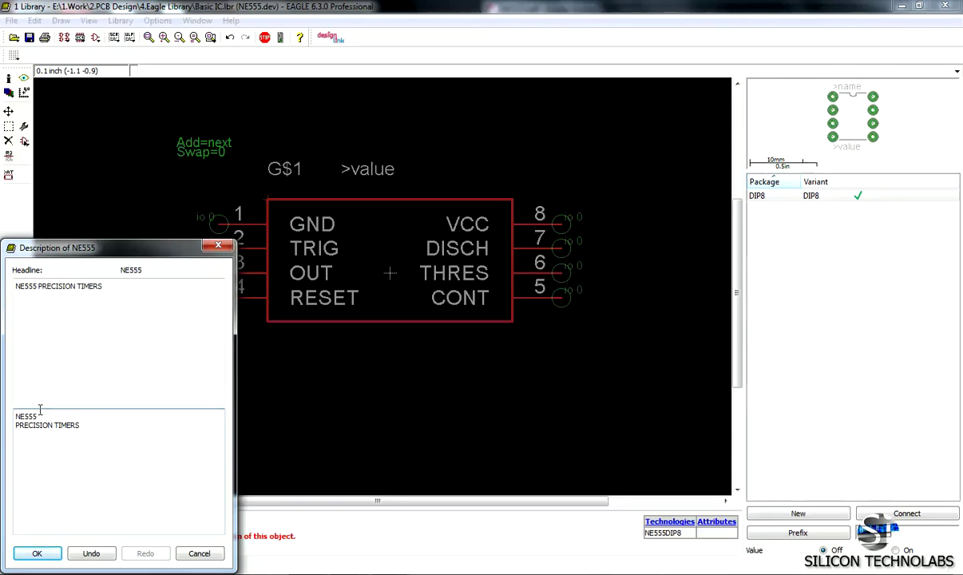
click(53, 556)
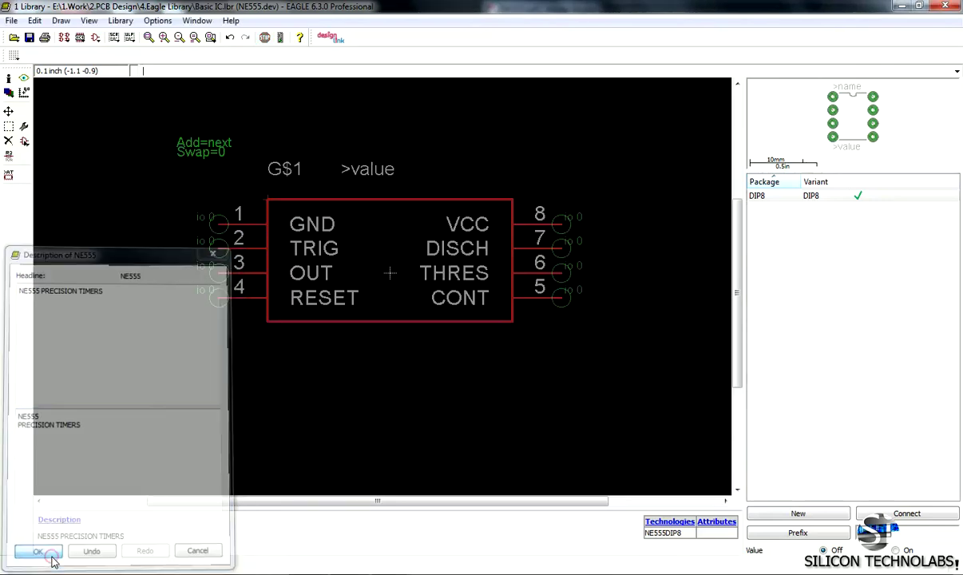